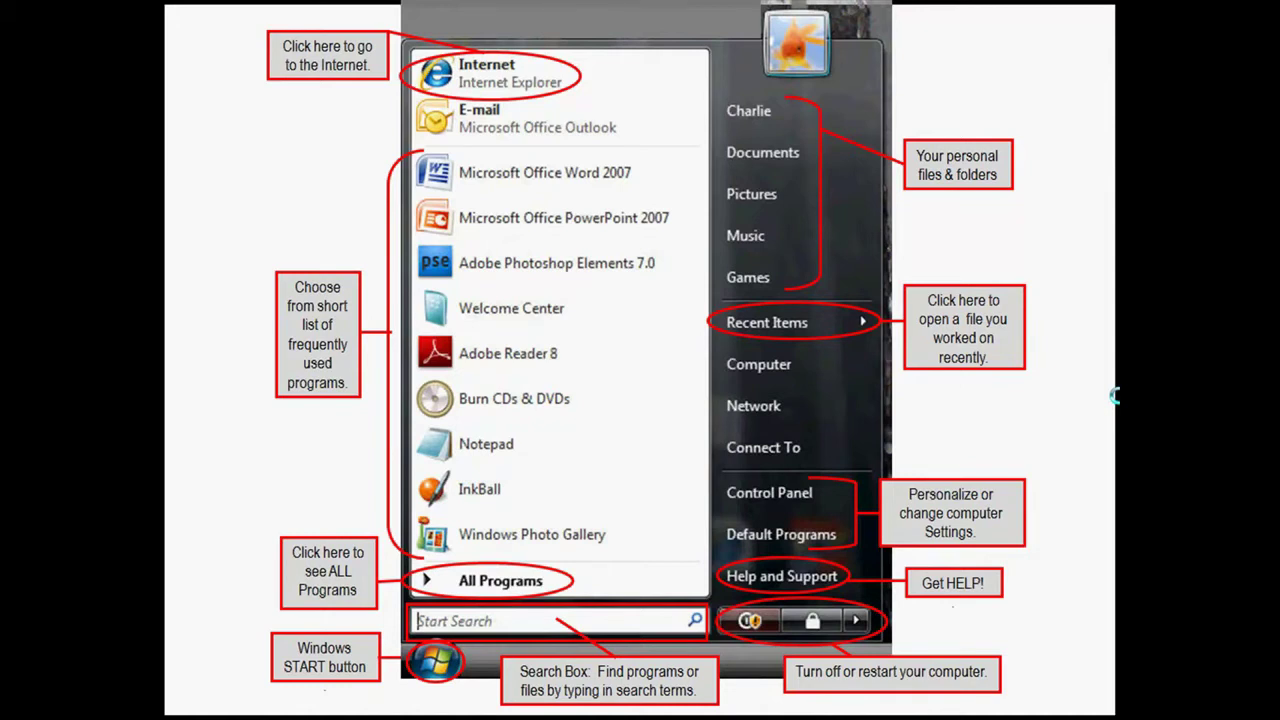
Open Calculator from the Accessories programs and move its window toward the middle of the desktop.
{"action": "key", "text": "Right"}
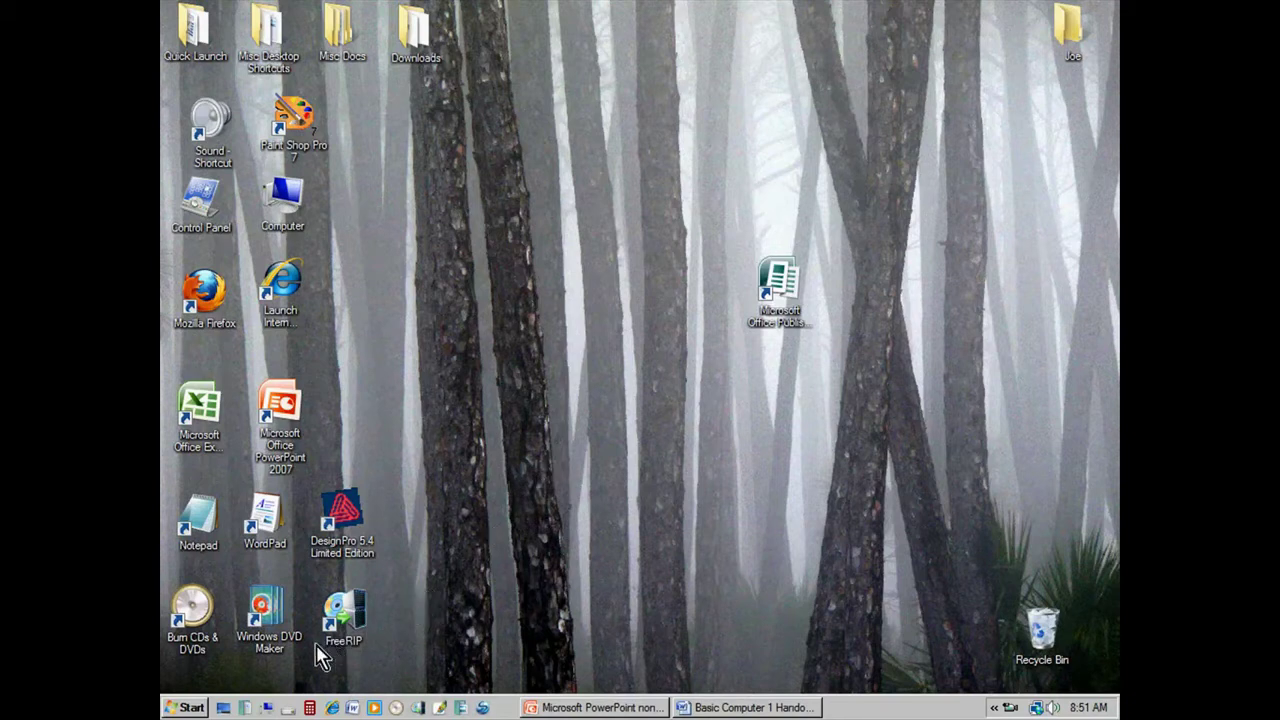
{"action": "left_click", "coordinate": [190, 707]}
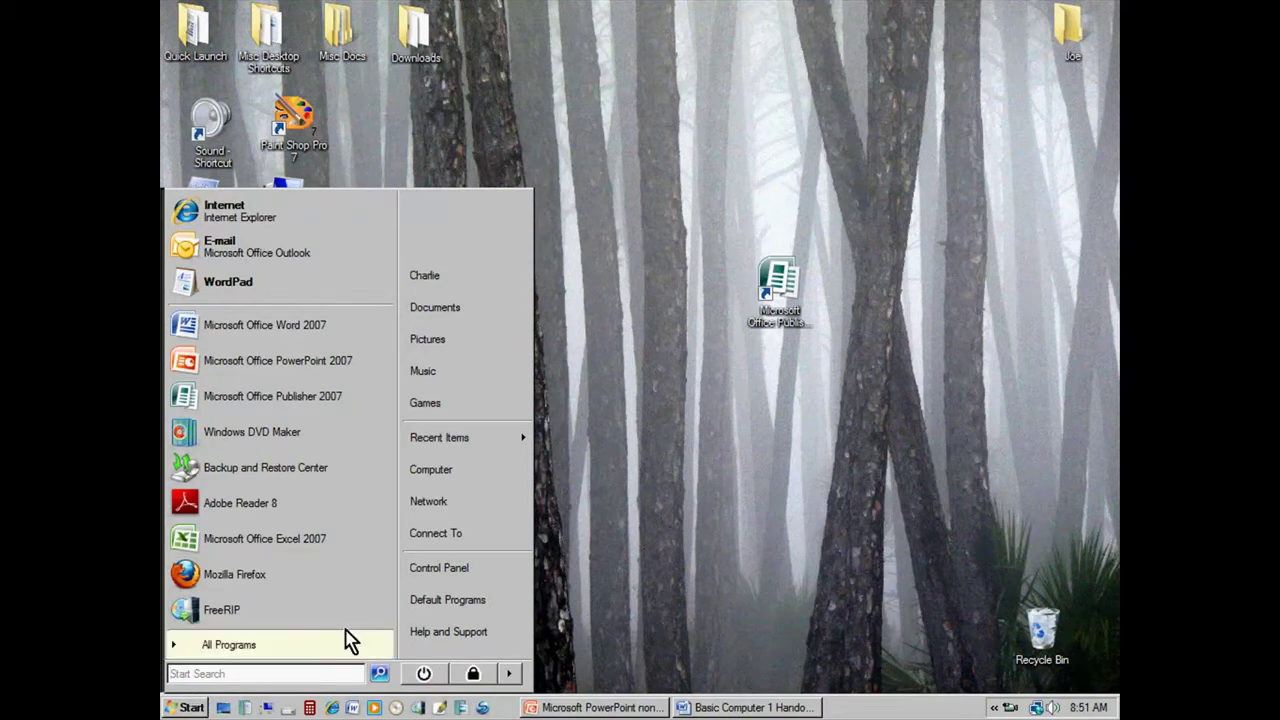
{"action": "left_click", "coordinate": [310, 648]}
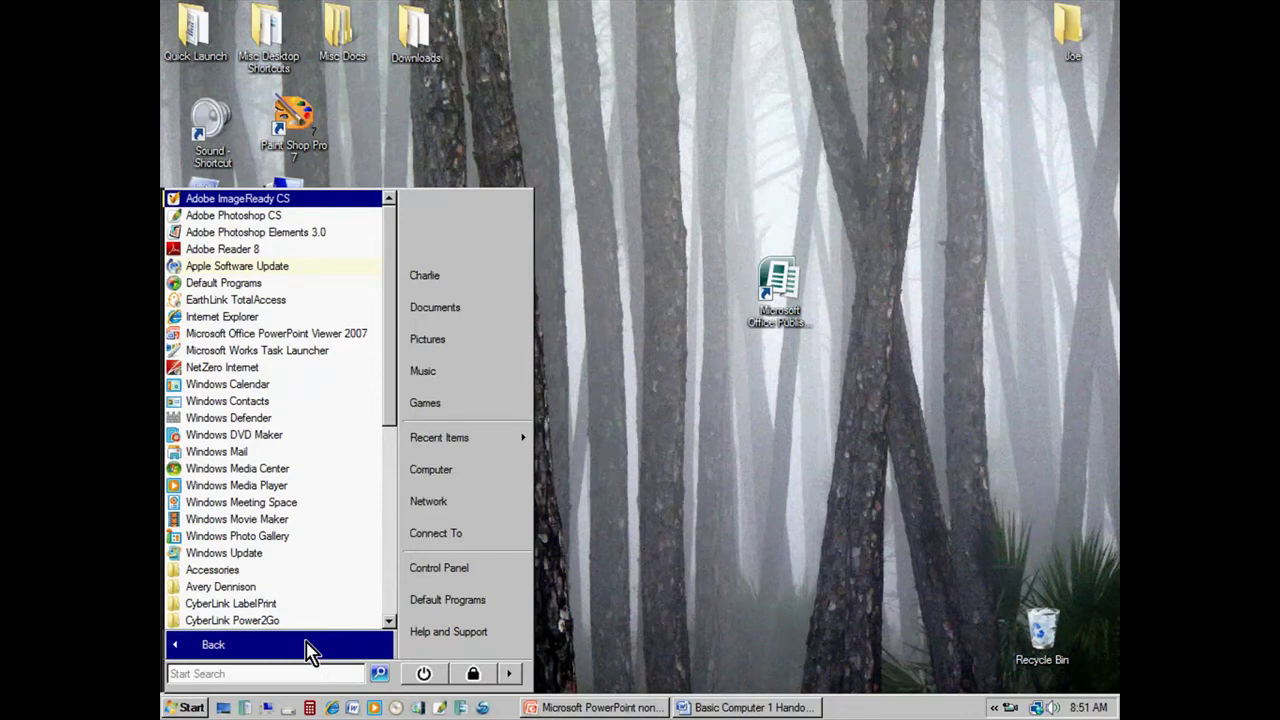
{"action": "left_click", "coordinate": [180, 570]}
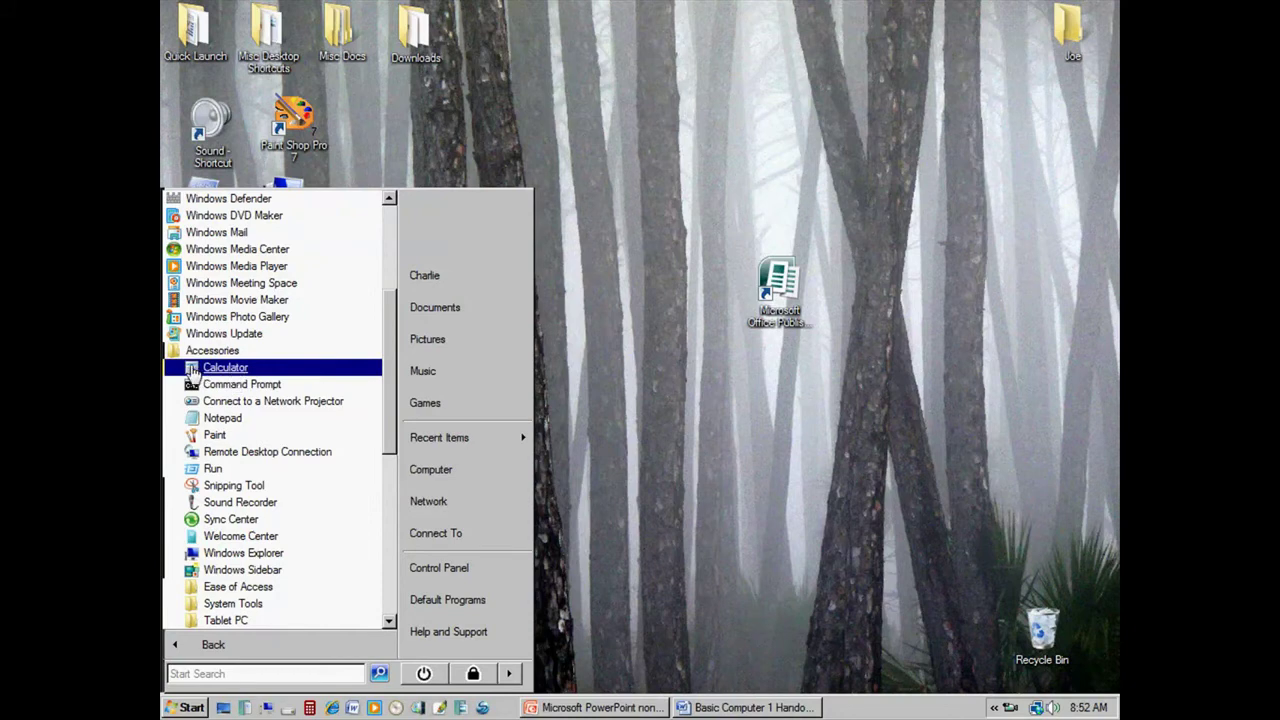
{"action": "left_click", "coordinate": [193, 369]}
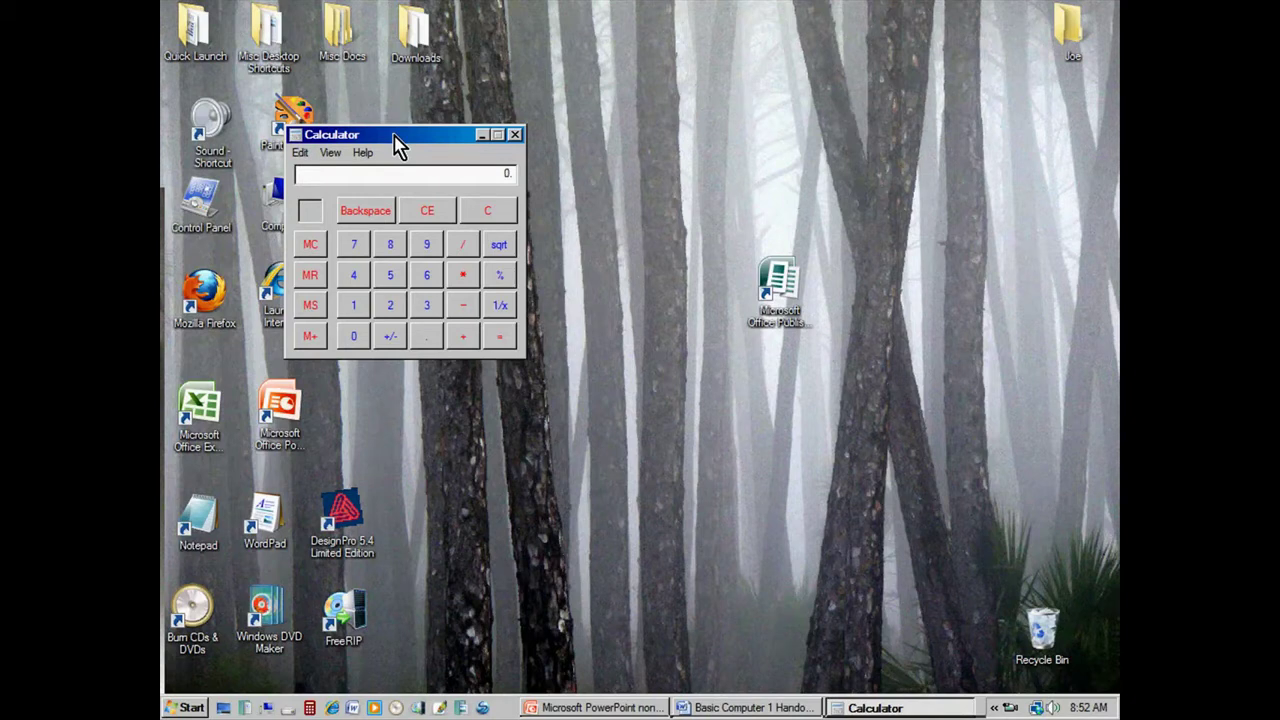
{"action": "left_click_drag", "start_coordinate": [397, 144], "coordinate": [595, 220]}
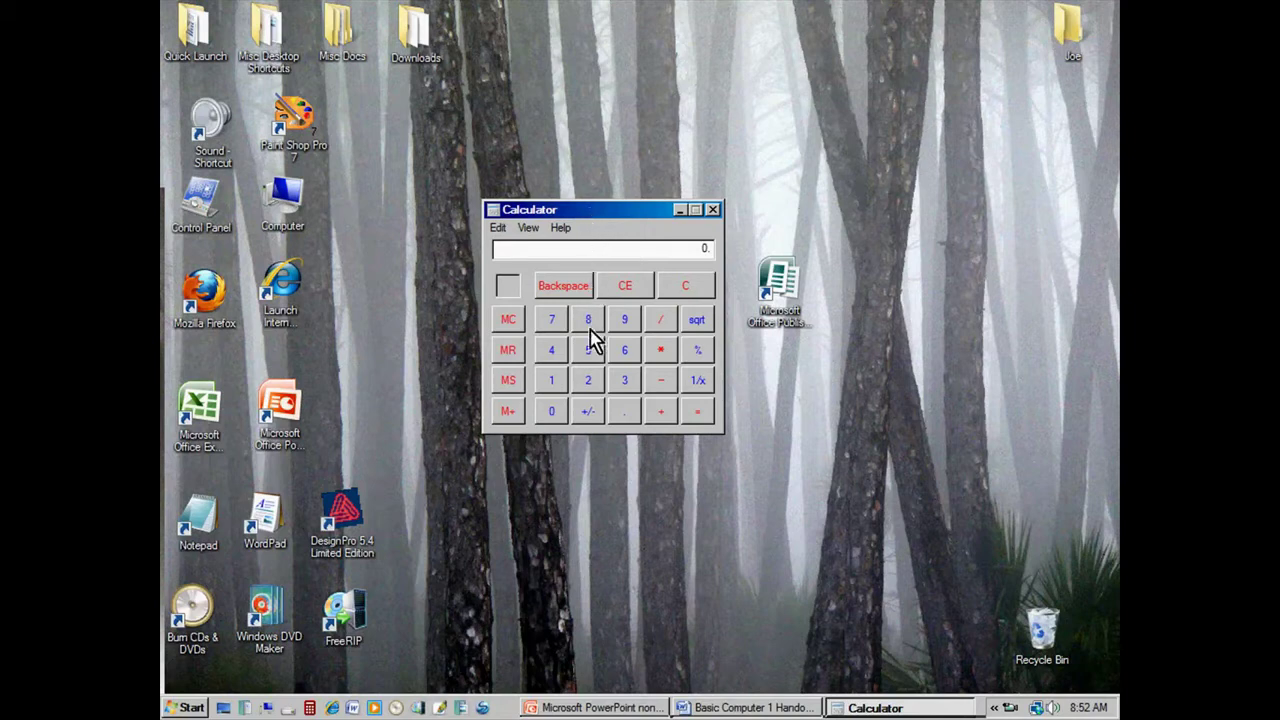
Calculate 2 + 2 in Calculator.
{"action": "left_click", "coordinate": [590, 381]}
{"action": "left_click", "coordinate": [661, 411]}
{"action": "left_click", "coordinate": [589, 386]}
{"action": "left_click", "coordinate": [698, 412]}
Clear the previous result, calculate 25 * 4, and close Calculator.
{"action": "left_click", "coordinate": [689, 287]}
{"action": "left_click", "coordinate": [591, 355]}
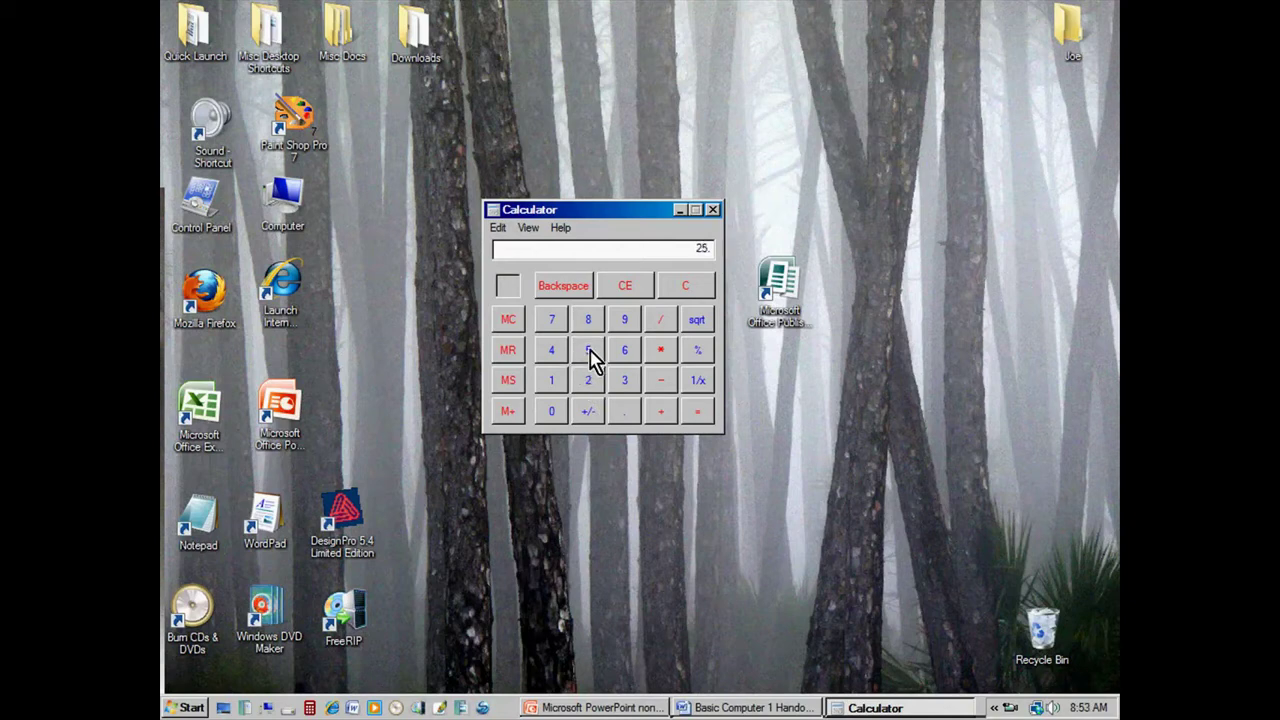
{"action": "left_click", "coordinate": [662, 352]}
{"action": "left_click", "coordinate": [552, 351]}
{"action": "left_click", "coordinate": [697, 414]}
{"action": "left_click", "coordinate": [714, 210]}
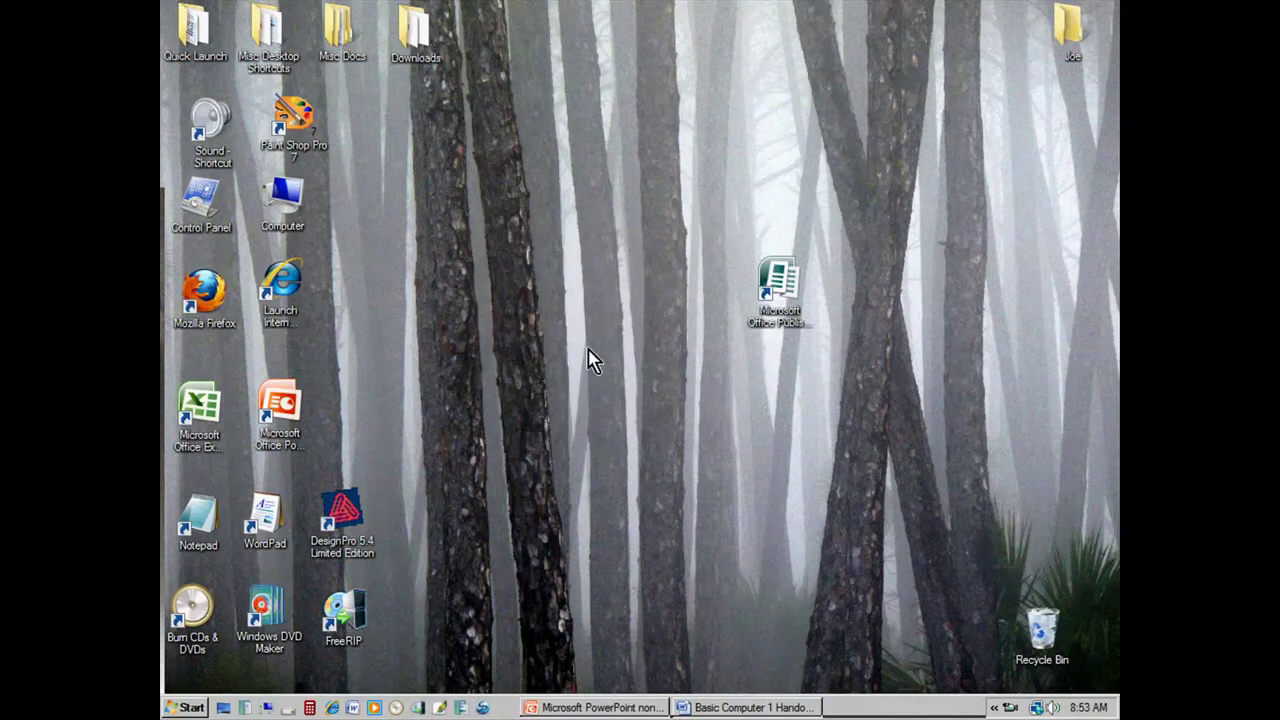
Open the Games folder and start Spider Solitaire.
{"action": "left_click", "coordinate": [188, 707]}
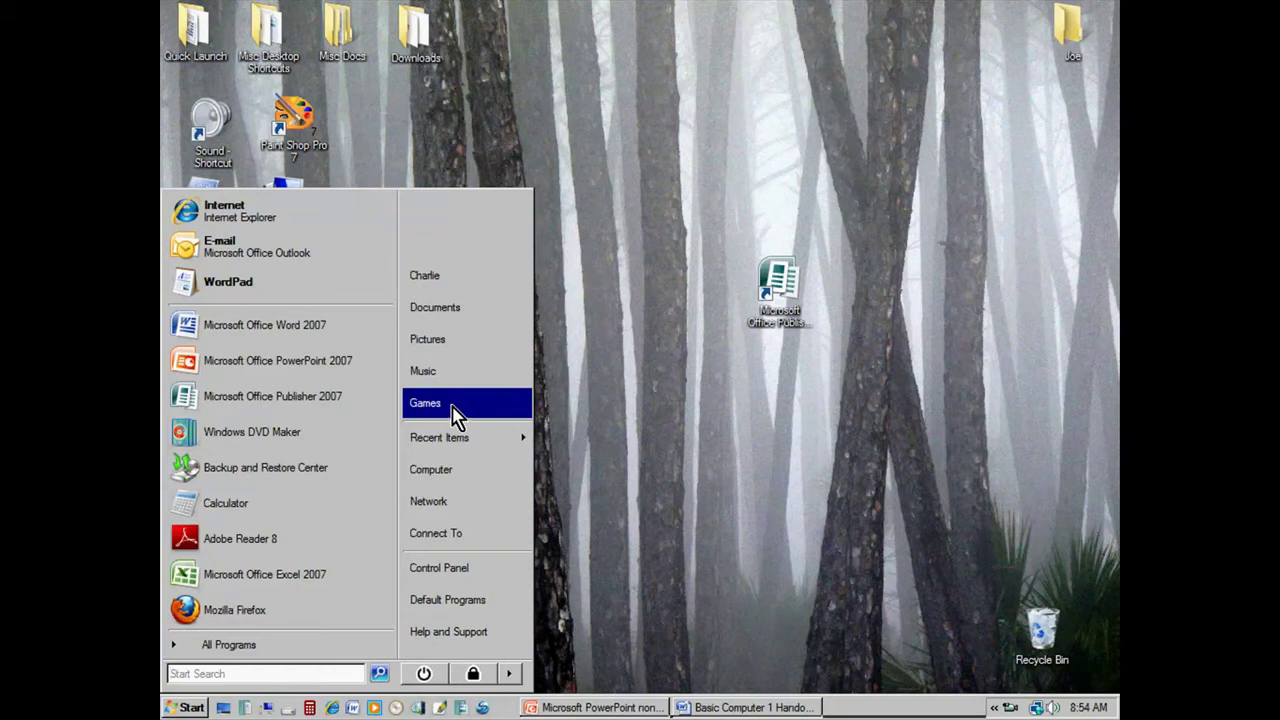
{"action": "left_click", "coordinate": [453, 413]}
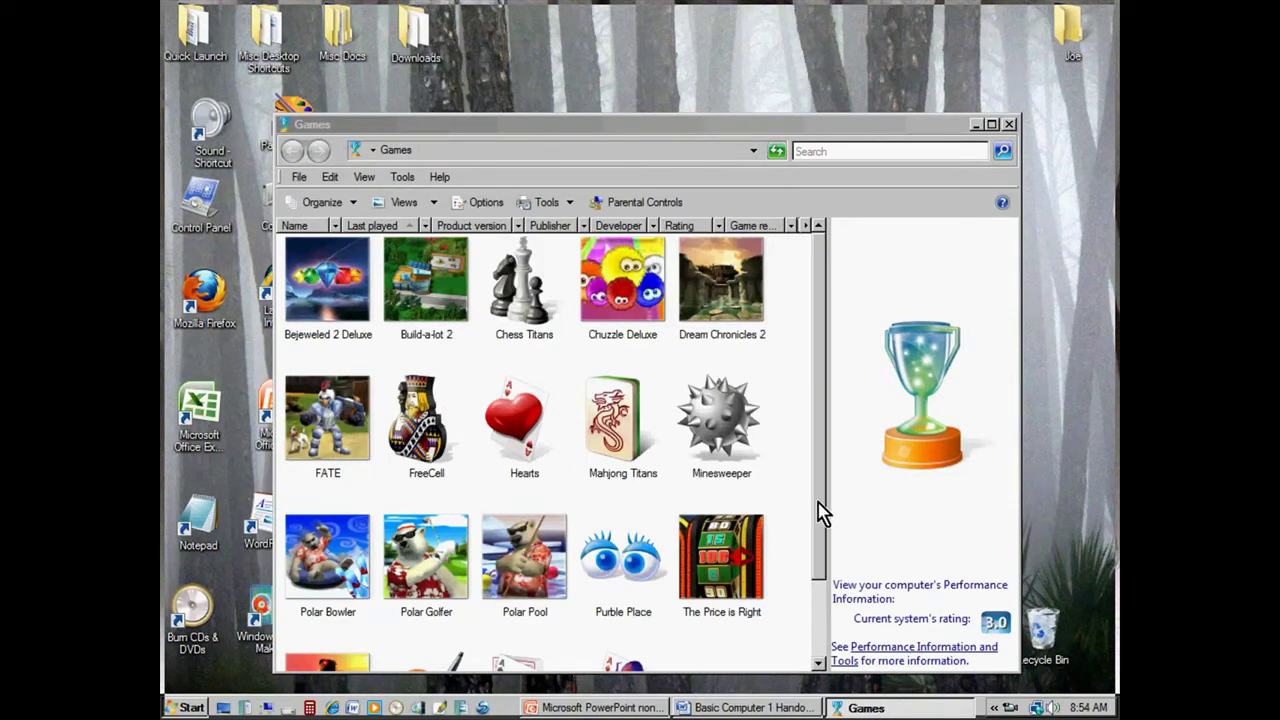
{"action": "left_click_drag", "start_coordinate": [820, 512], "coordinate": [816, 603]}
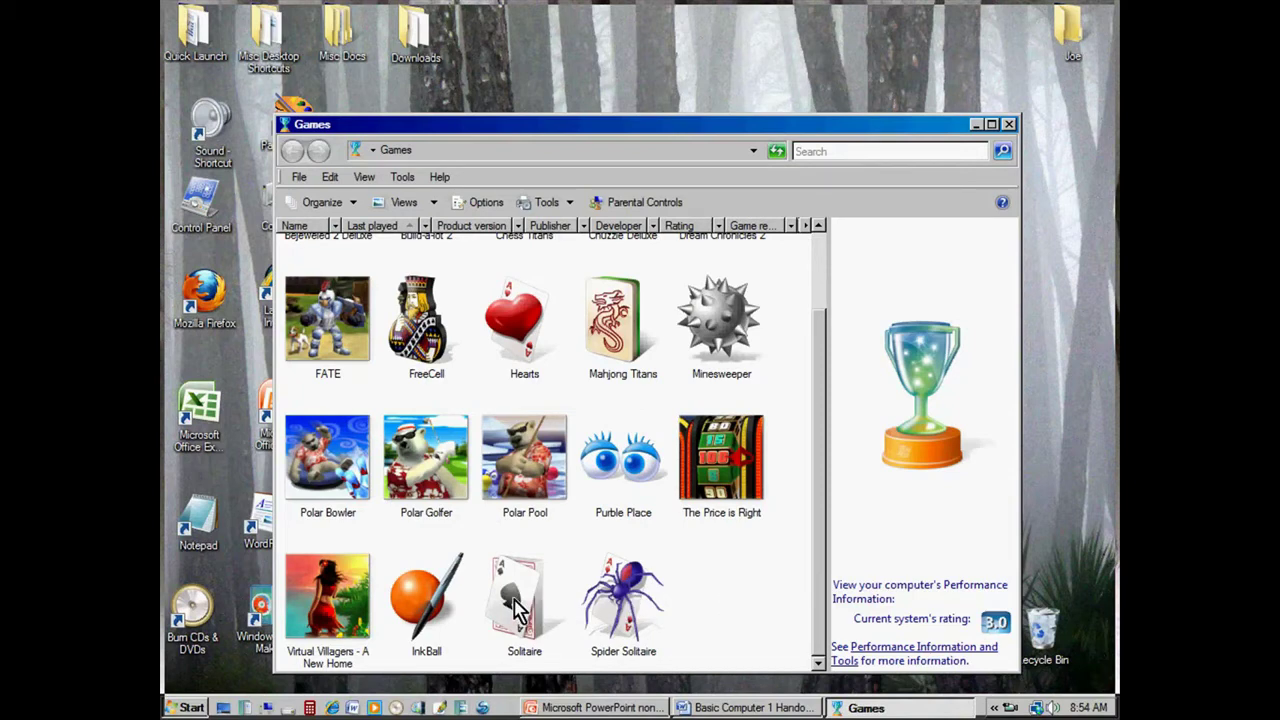
{"action": "left_click", "coordinate": [622, 604]}
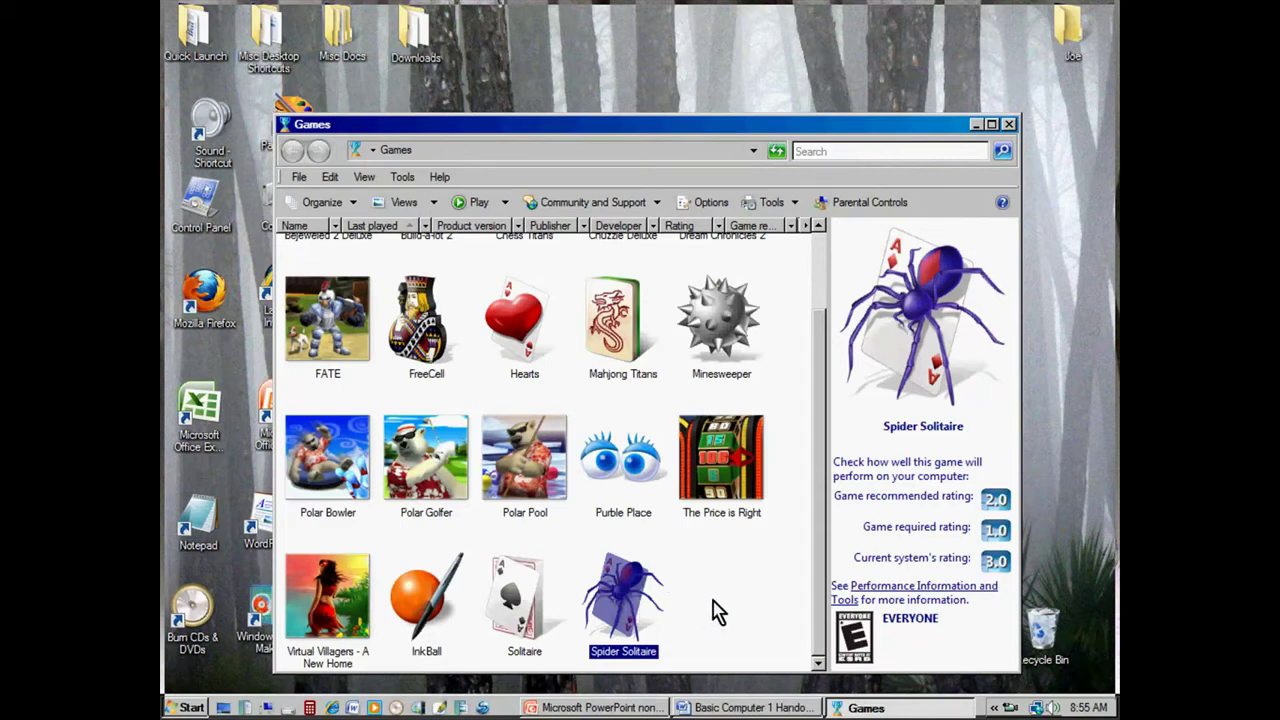
{"action": "double_click", "coordinate": [625, 600]}
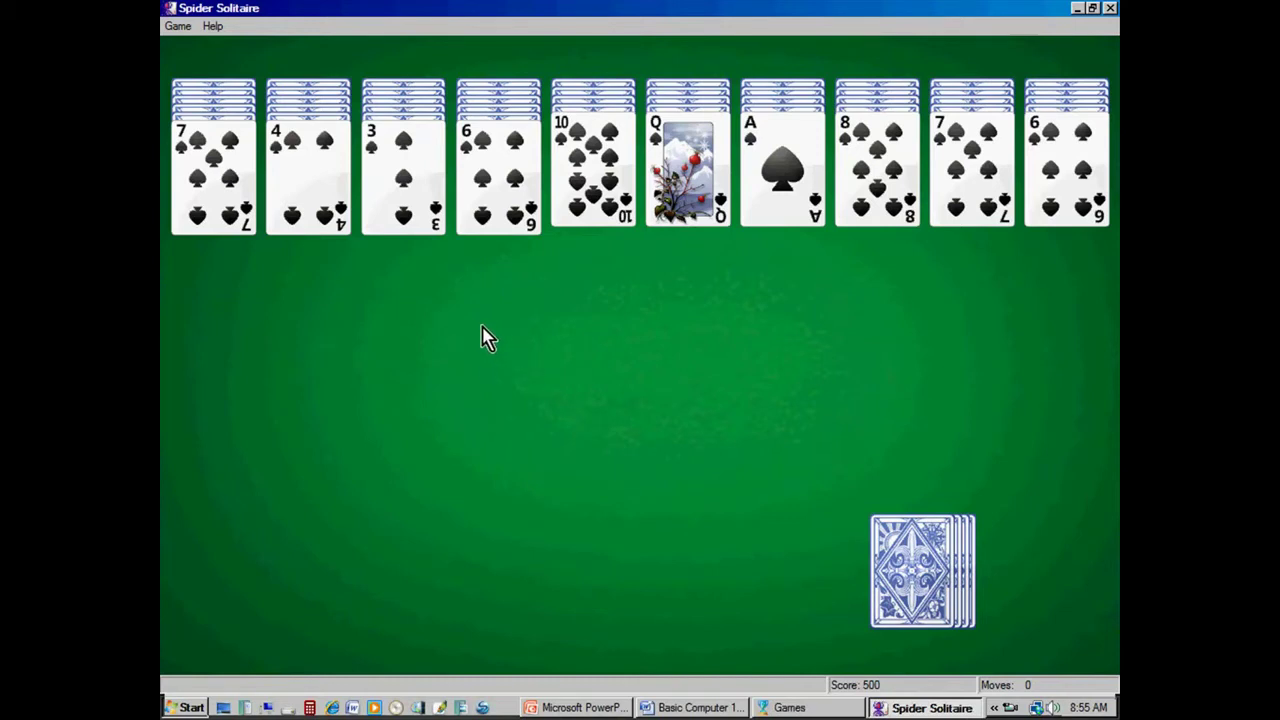
Move the 3 of spades onto the 4, the queen onto the exposed king, and the fourth column's 6 onto the sixth column's 7.
{"action": "left_click", "coordinate": [405, 195]}
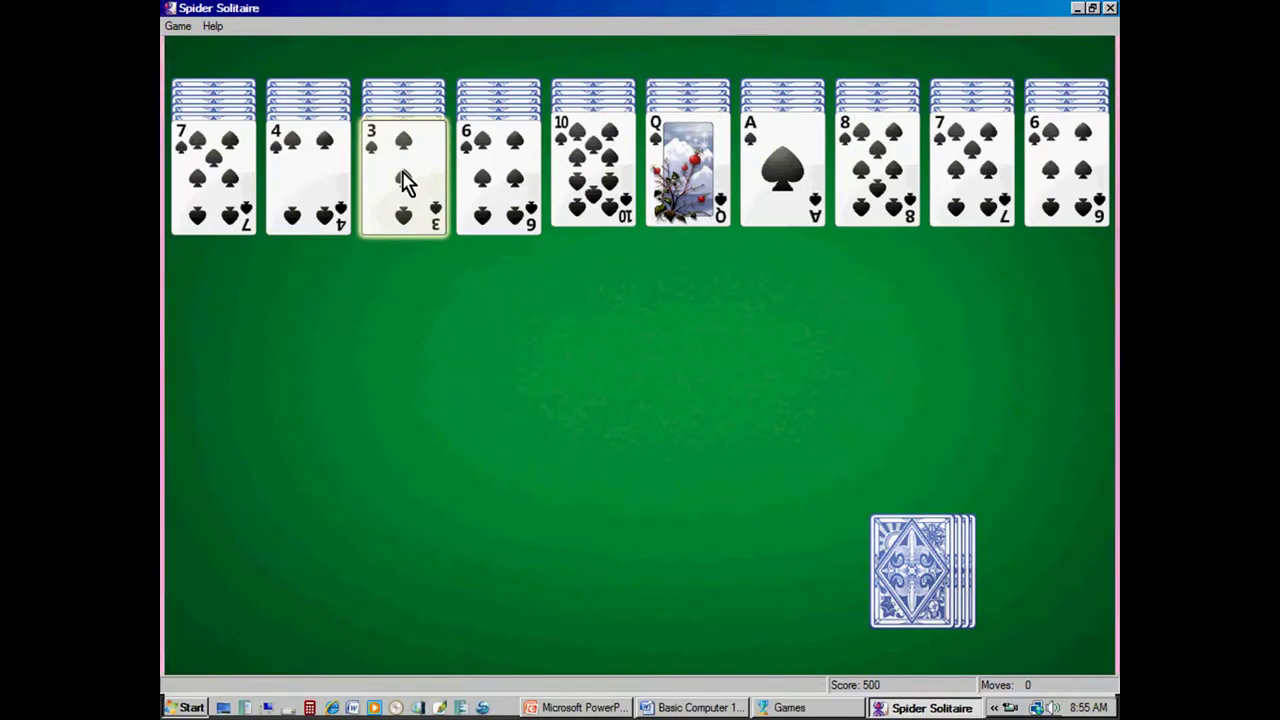
{"action": "left_click_drag", "start_coordinate": [405, 183], "coordinate": [308, 216]}
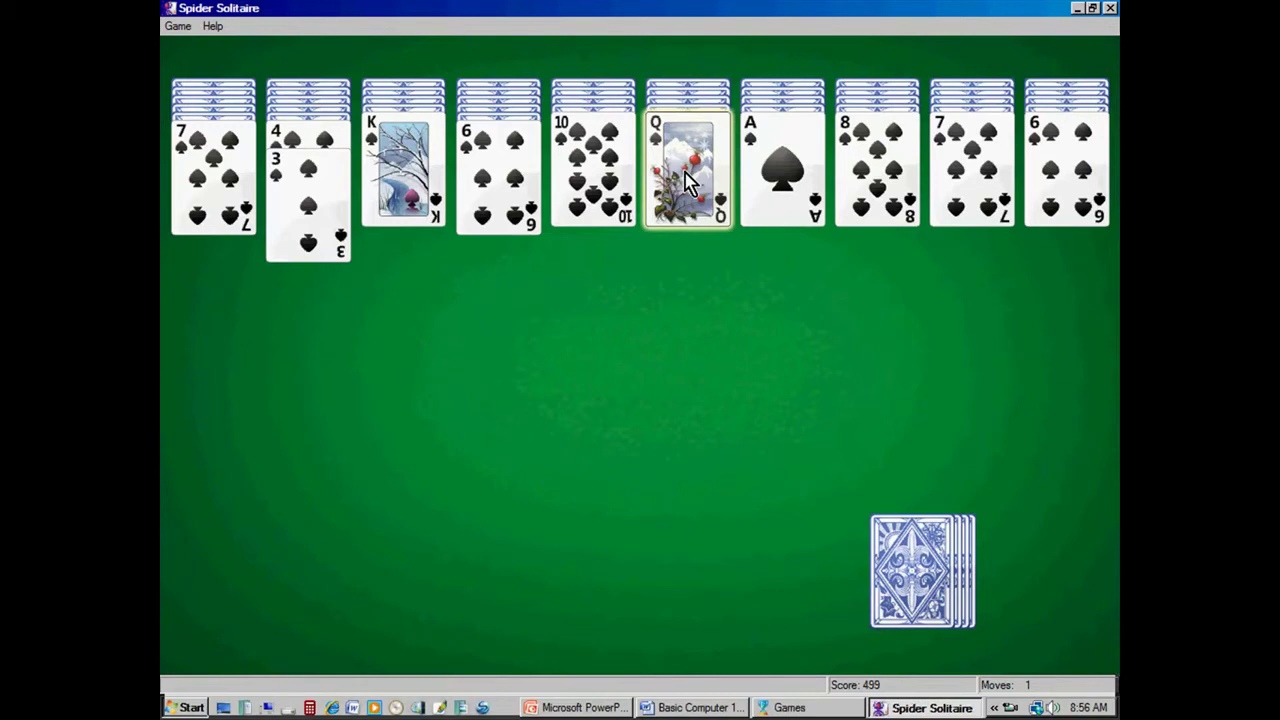
{"action": "left_click_drag", "start_coordinate": [686, 180], "coordinate": [405, 214]}
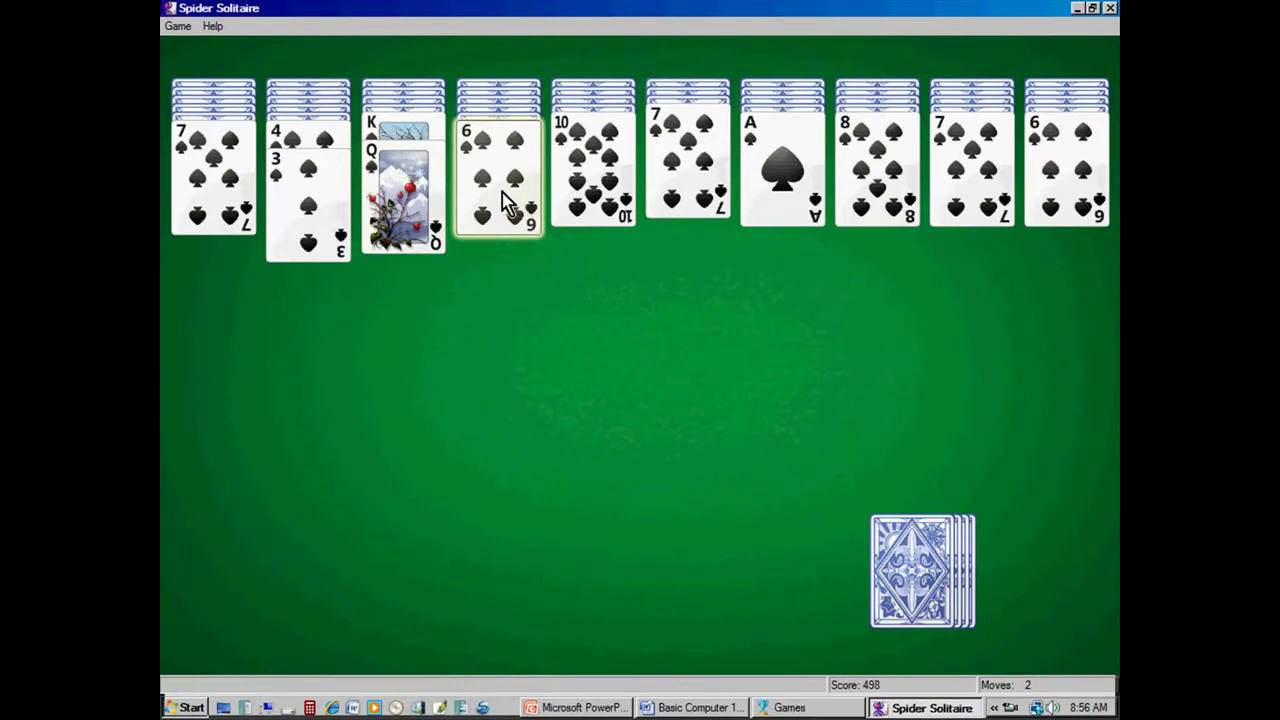
{"action": "left_click_drag", "start_coordinate": [505, 205], "coordinate": [700, 222]}
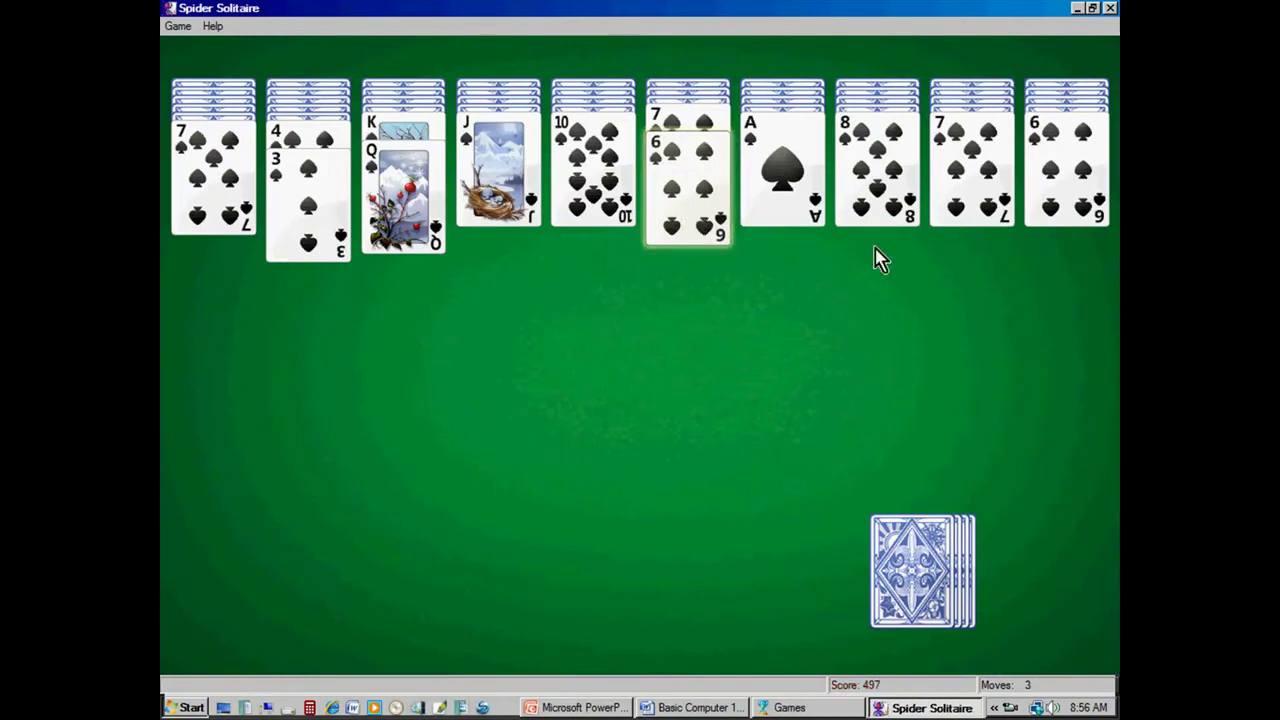
Stack the last column's 6 on the adjacent 7, move both cards onto the 8, and deal from the stock.
{"action": "left_click_drag", "start_coordinate": [1058, 193], "coordinate": [963, 223]}
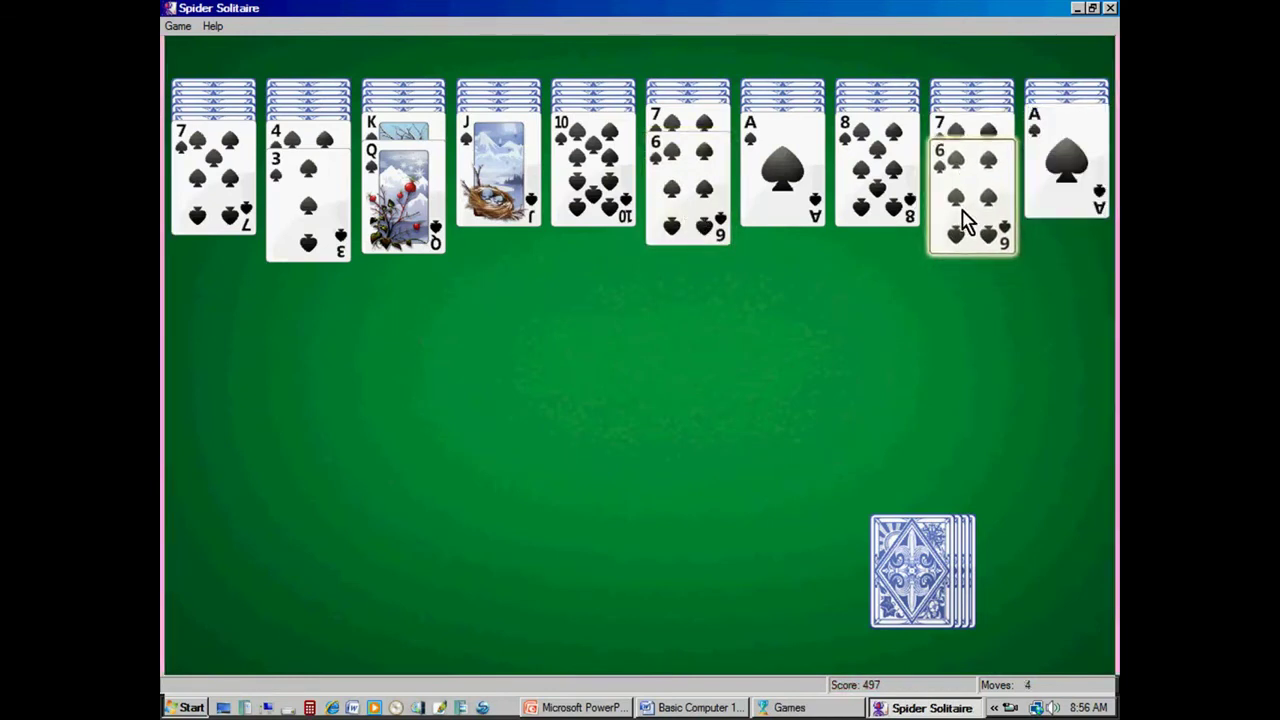
{"action": "left_click_drag", "start_coordinate": [978, 137], "coordinate": [881, 172]}
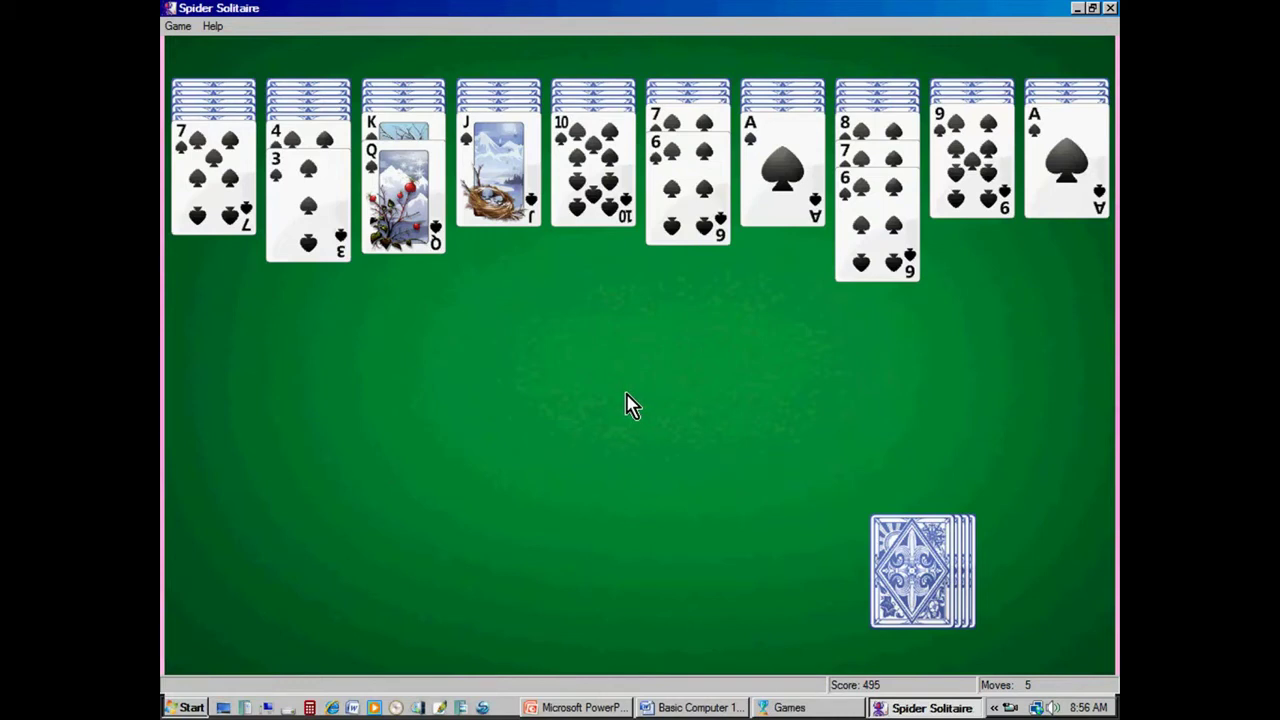
{"action": "left_click", "coordinate": [916, 570]}
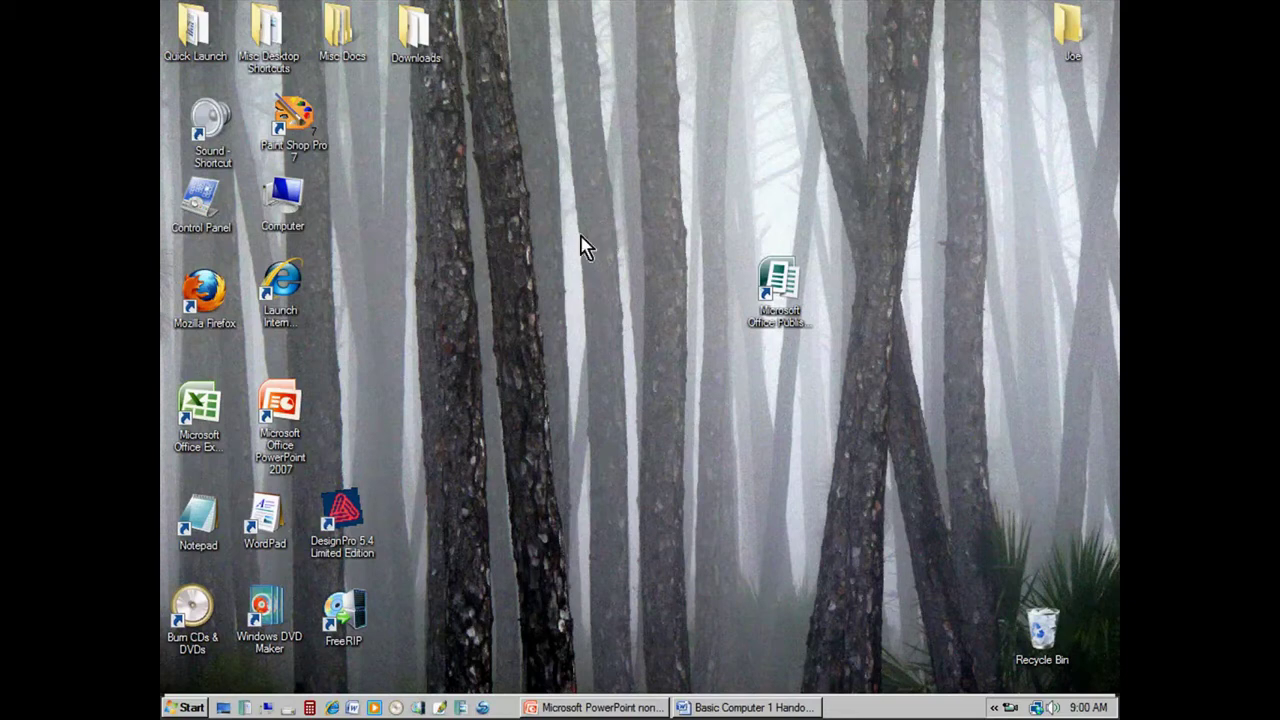
{"action": "left_click", "coordinate": [188, 708]}
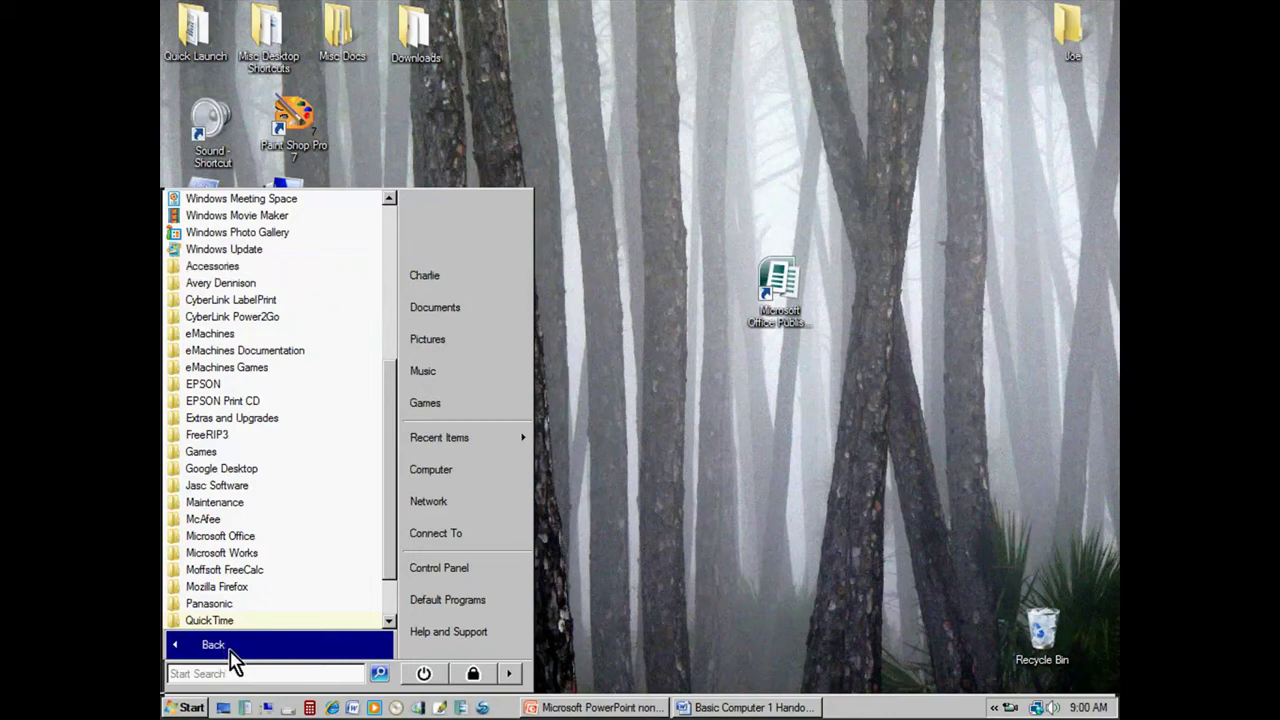
{"action": "left_click", "coordinate": [640, 505]}
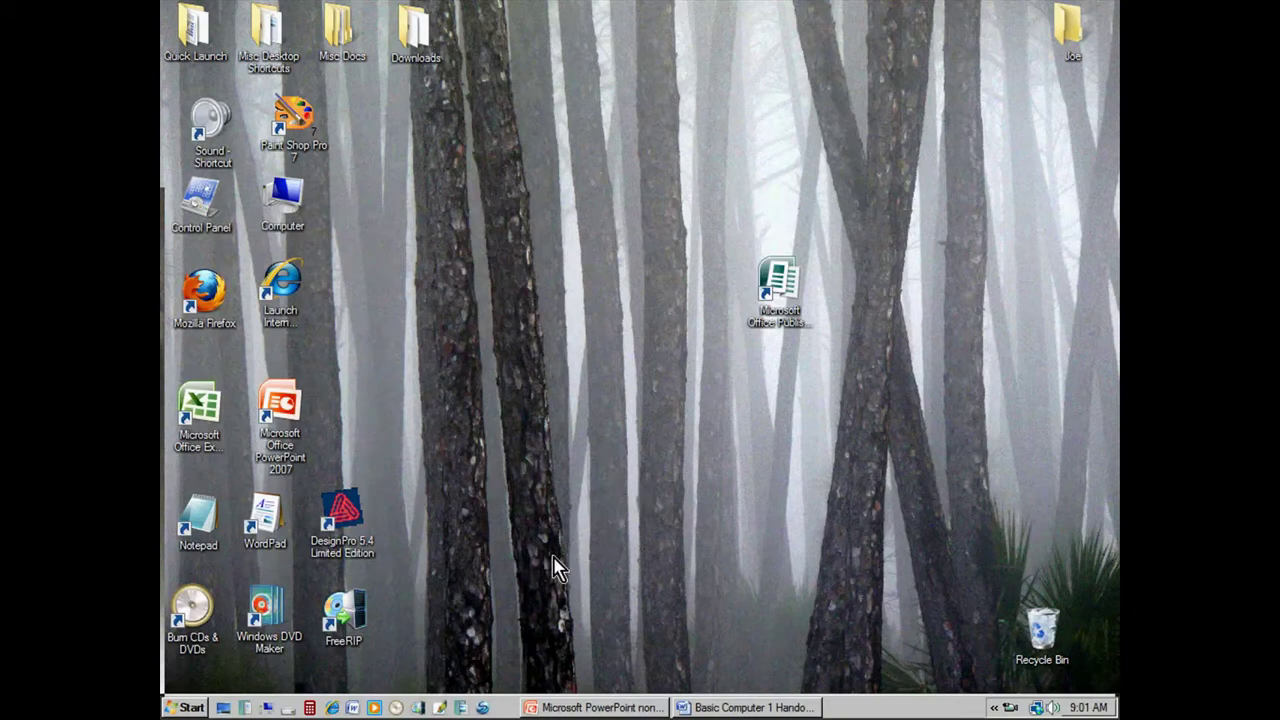
{"action": "left_click", "coordinate": [194, 708]}
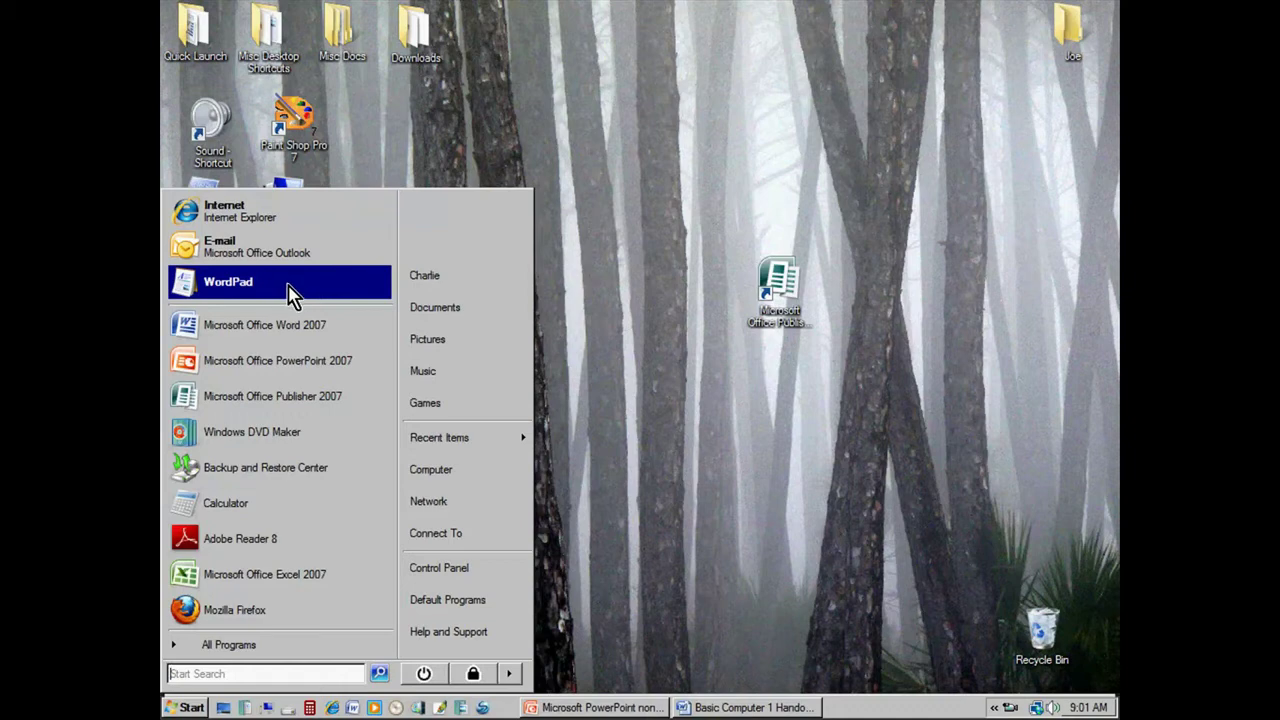
{"action": "left_click", "coordinate": [587, 293]}
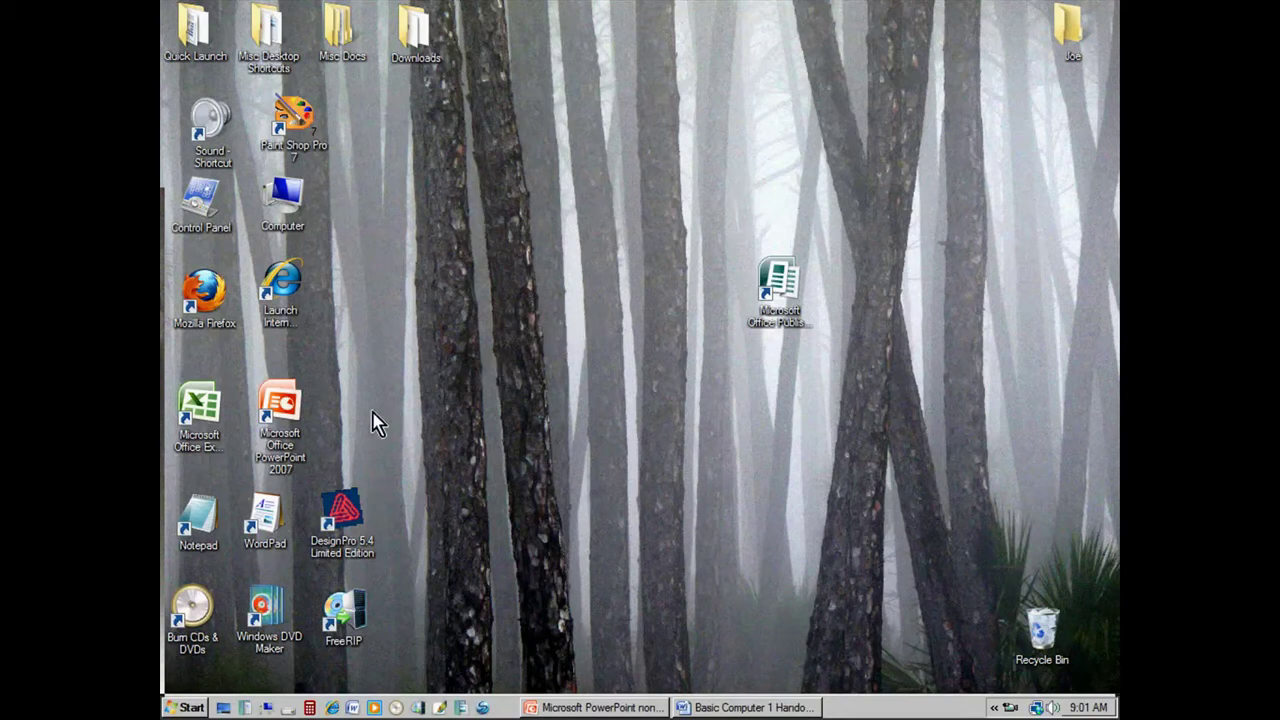
Move the WordPad shortcut to the open middle area of the desktop, beside the Microsoft Office Publisher shortcut.
{"action": "left_click", "coordinate": [266, 522]}
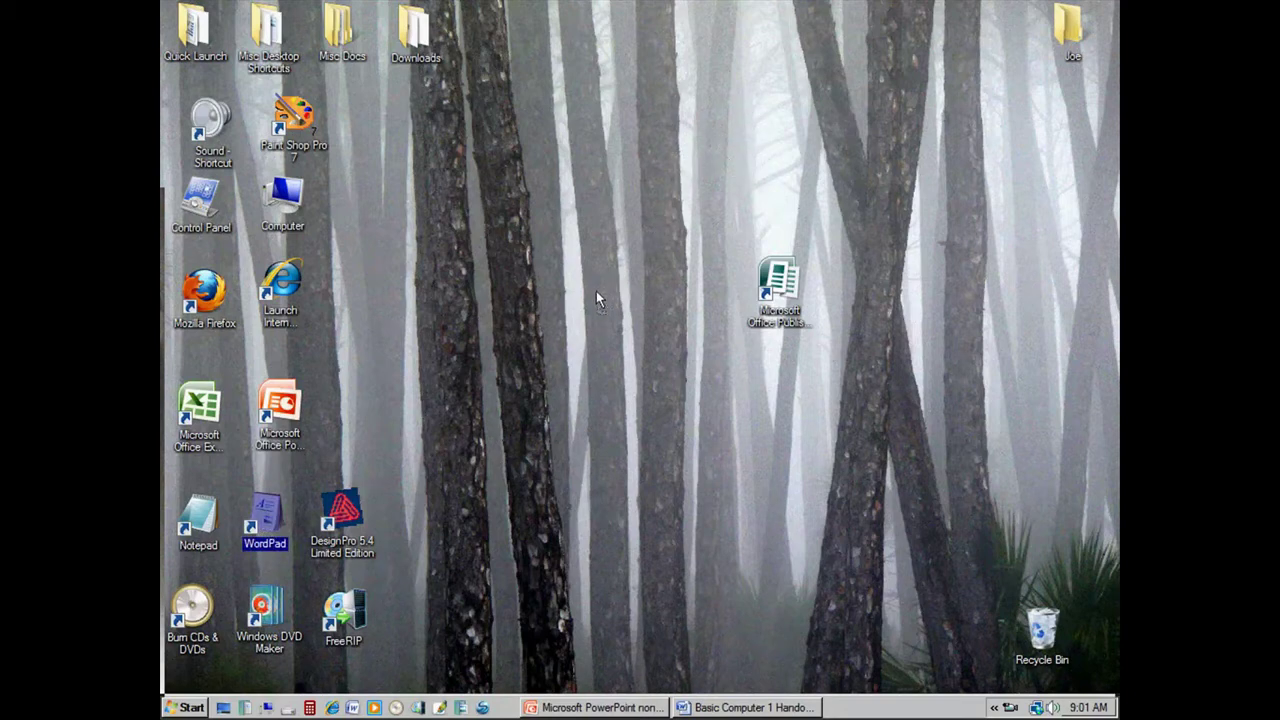
{"action": "left_click_drag", "start_coordinate": [603, 297], "coordinate": [604, 297]}
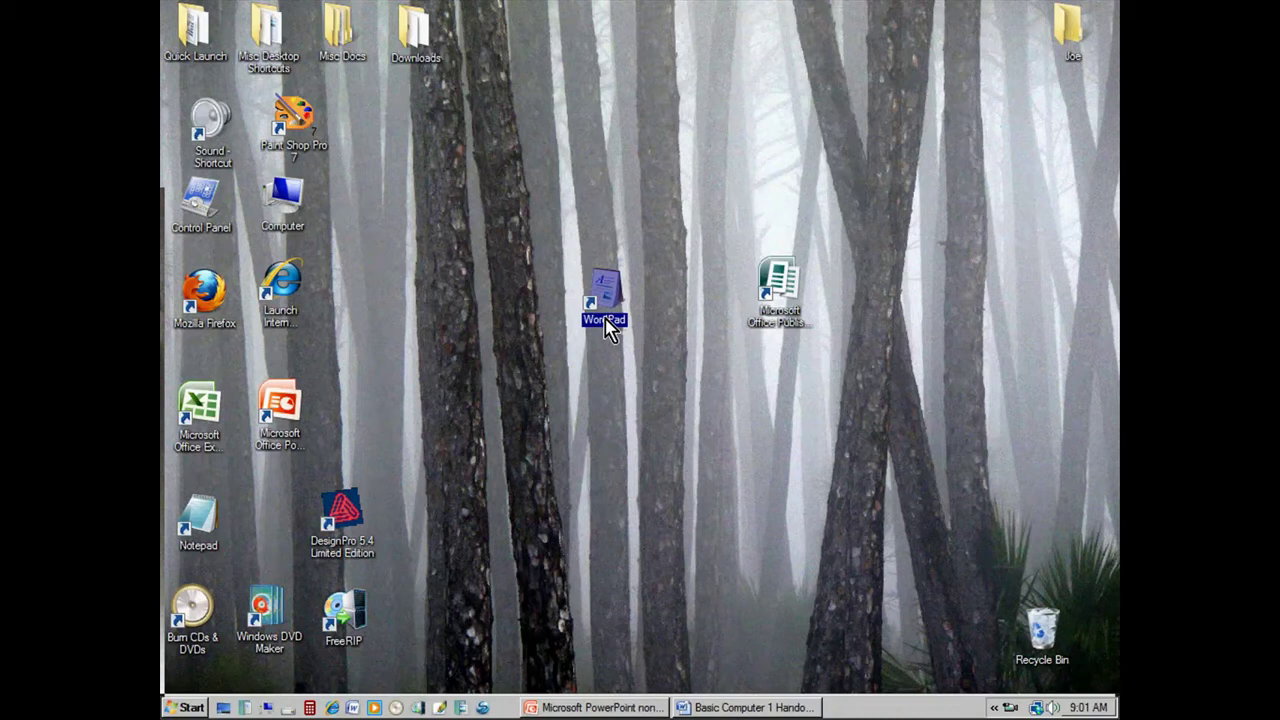
{"action": "left_click", "coordinate": [180, 709]}
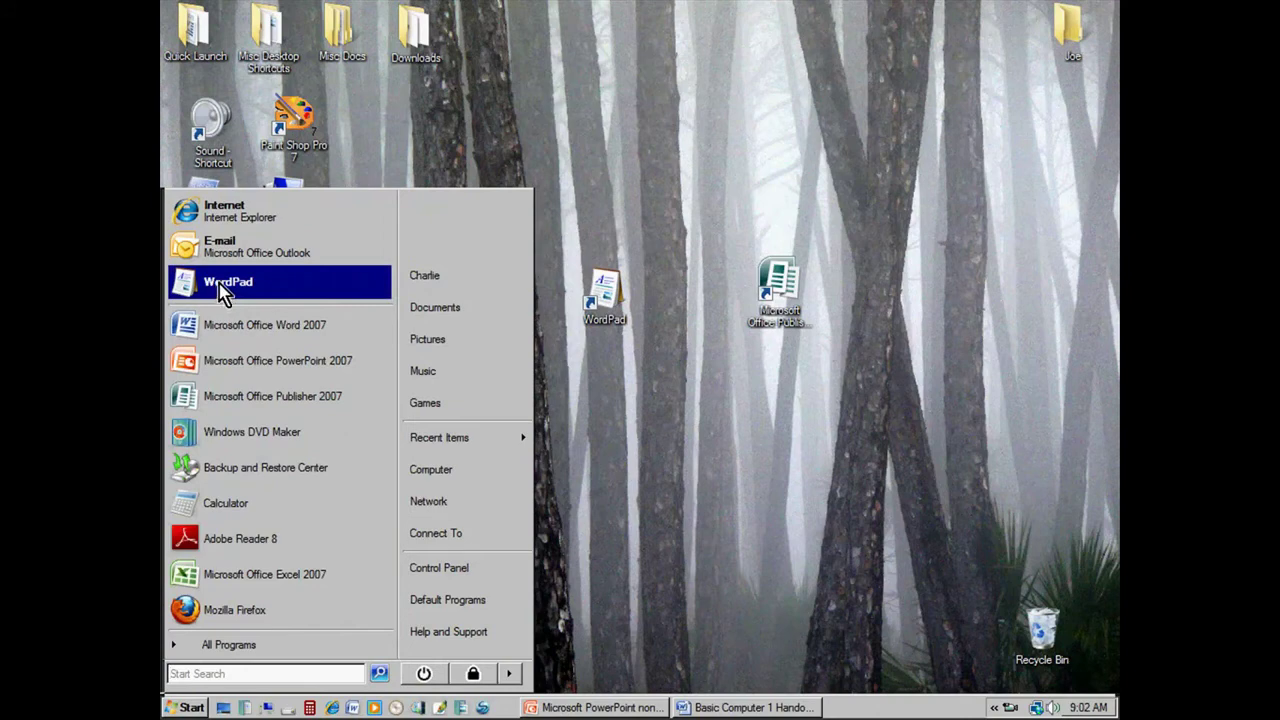
{"action": "left_click", "coordinate": [585, 385]}
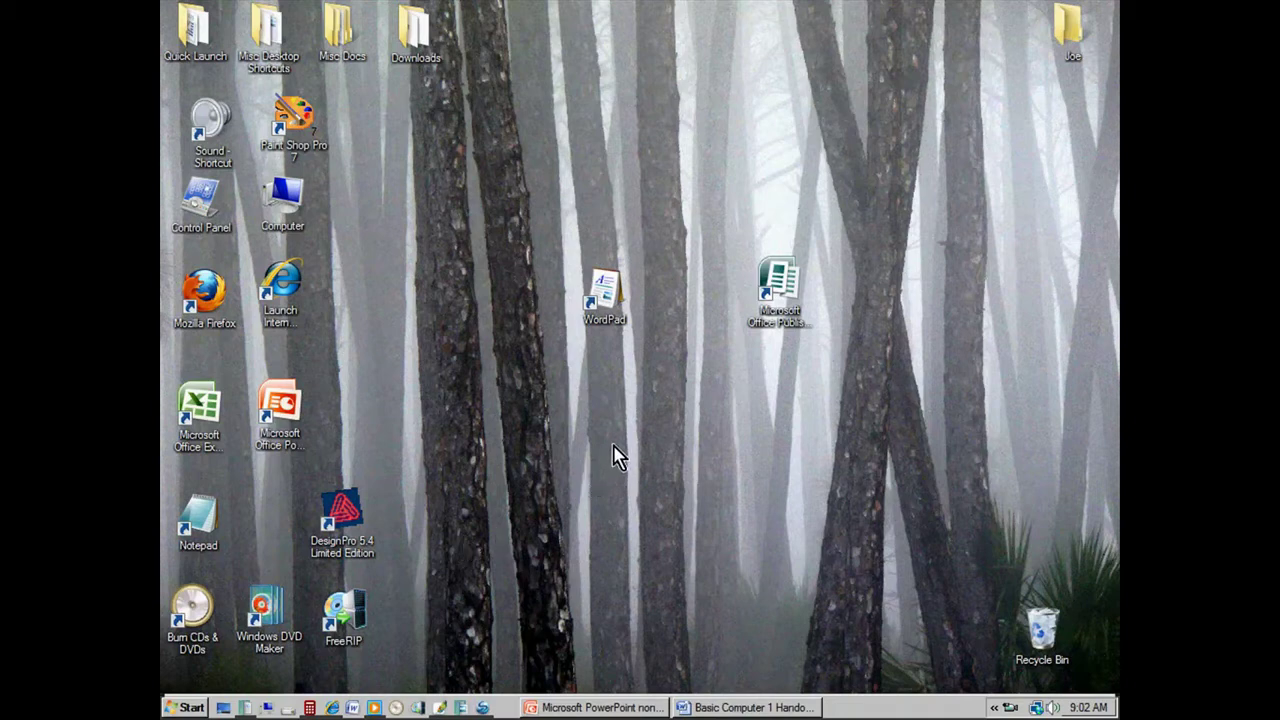
Open WordPad from its desktop shortcut, reposition its window, and toggle it to full screen and back.
{"action": "double_click", "coordinate": [604, 292]}
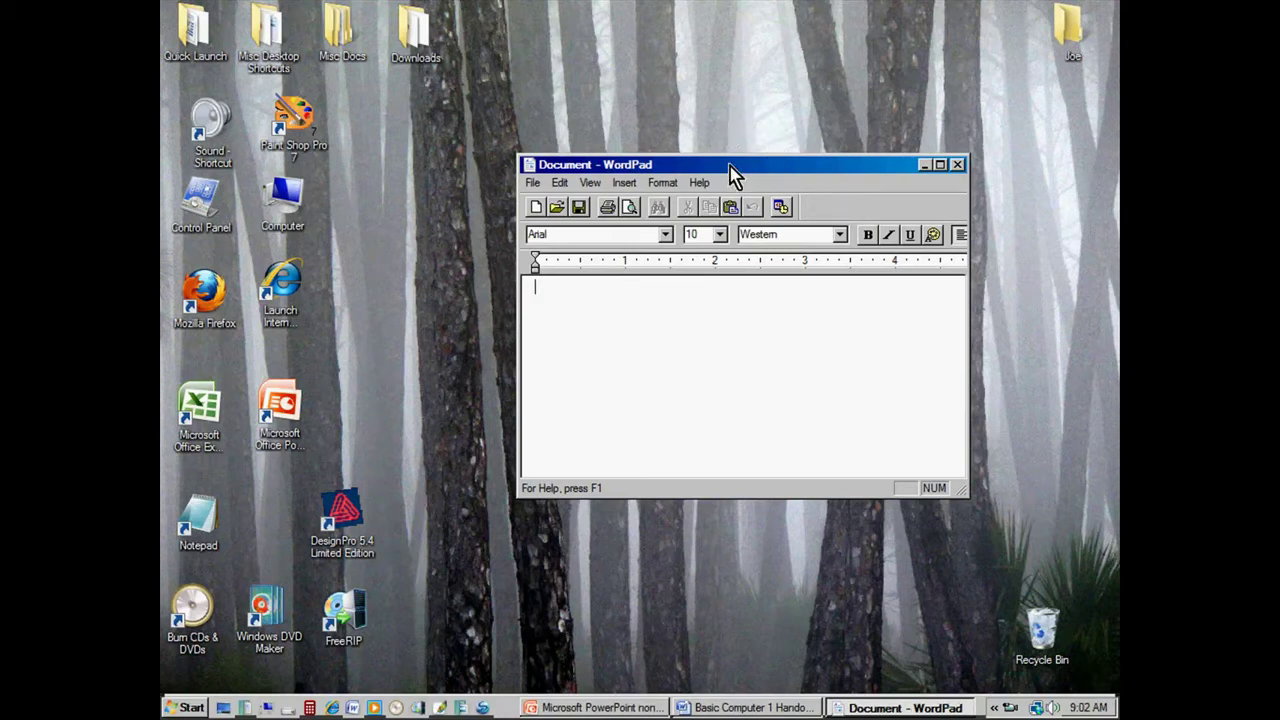
{"action": "left_click_drag", "start_coordinate": [734, 175], "coordinate": [644, 191]}
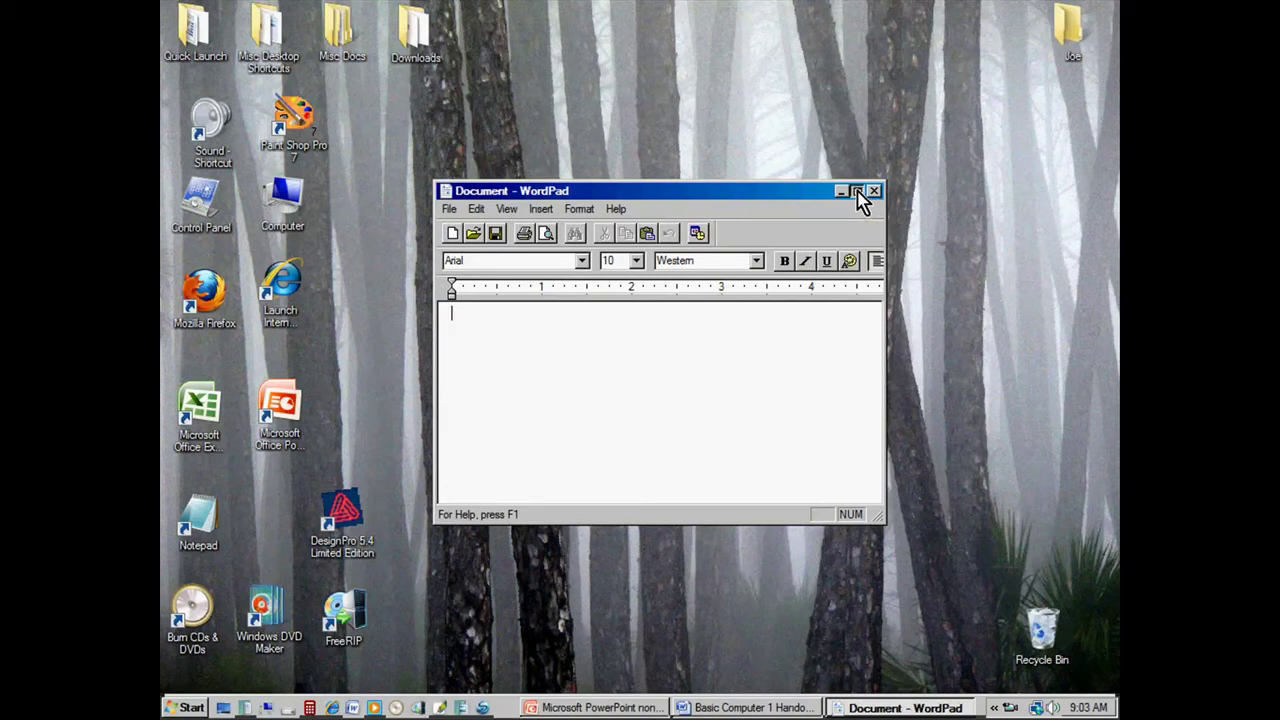
{"action": "left_click", "coordinate": [858, 193]}
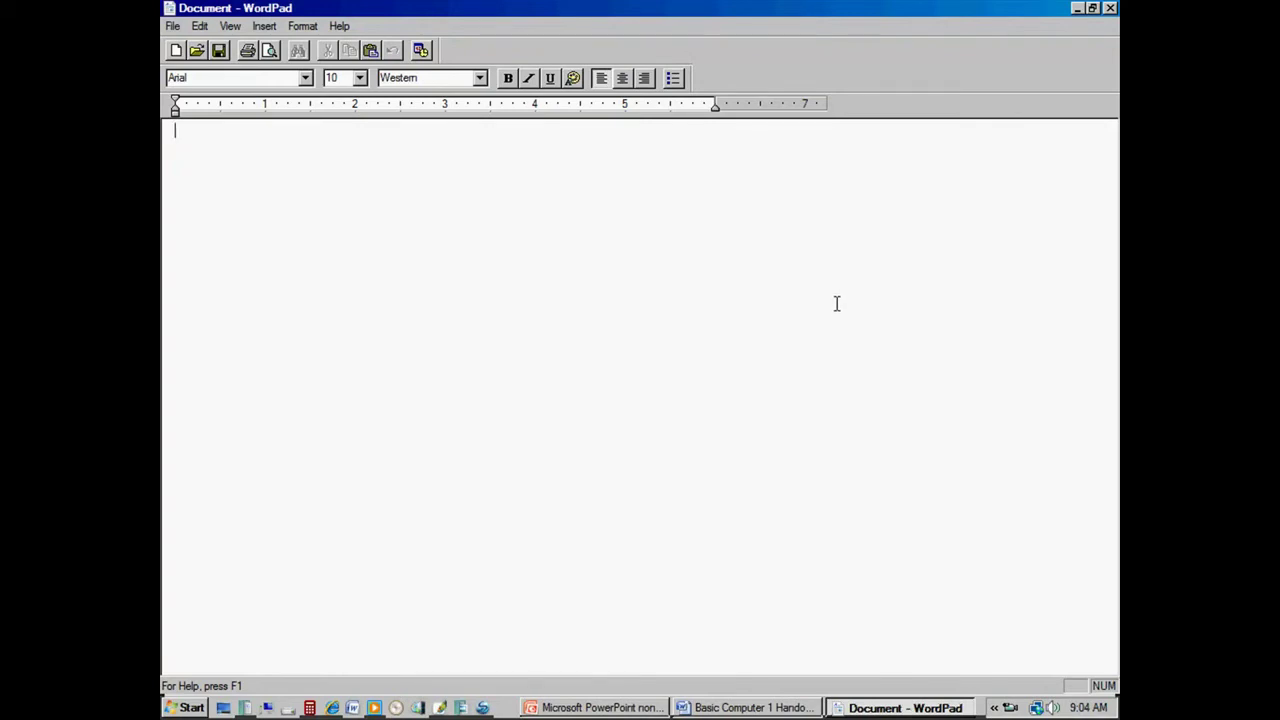
{"action": "left_click", "coordinate": [1094, 10]}
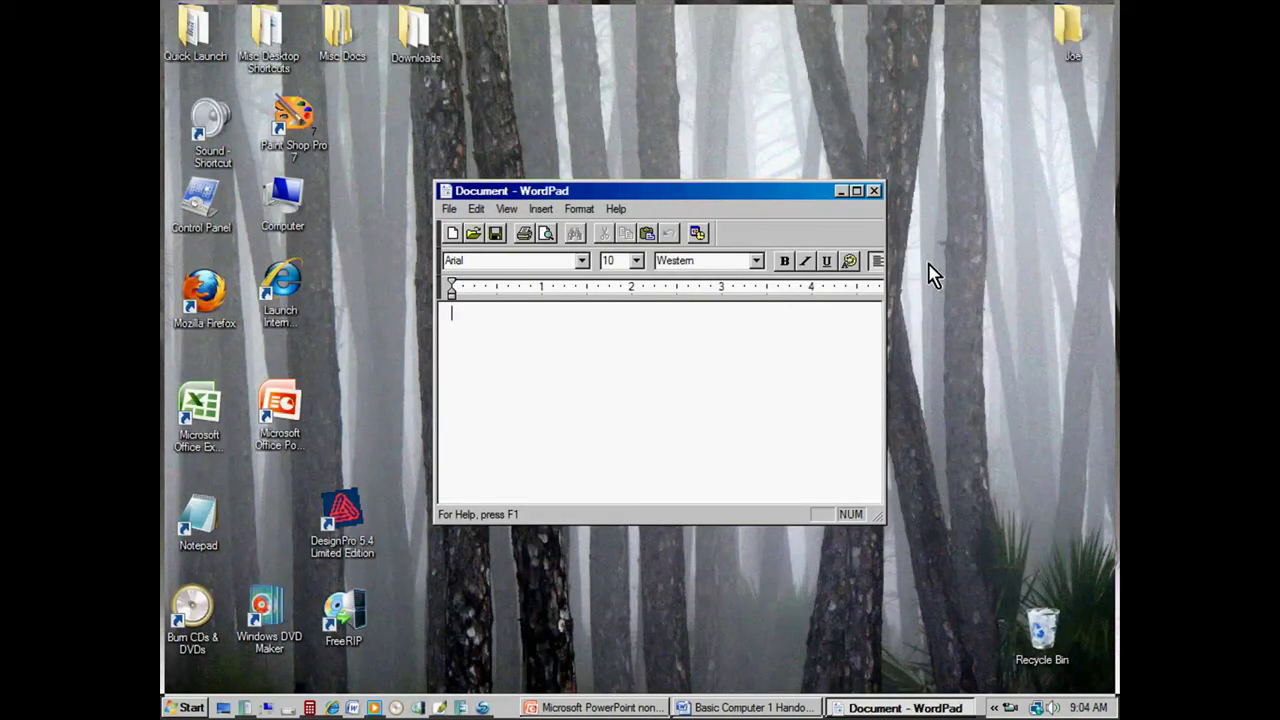
Move the WordPad window higher on the desktop, enlarge it from its lower corner, and maximize it.
{"action": "left_click_drag", "start_coordinate": [749, 197], "coordinate": [686, 134]}
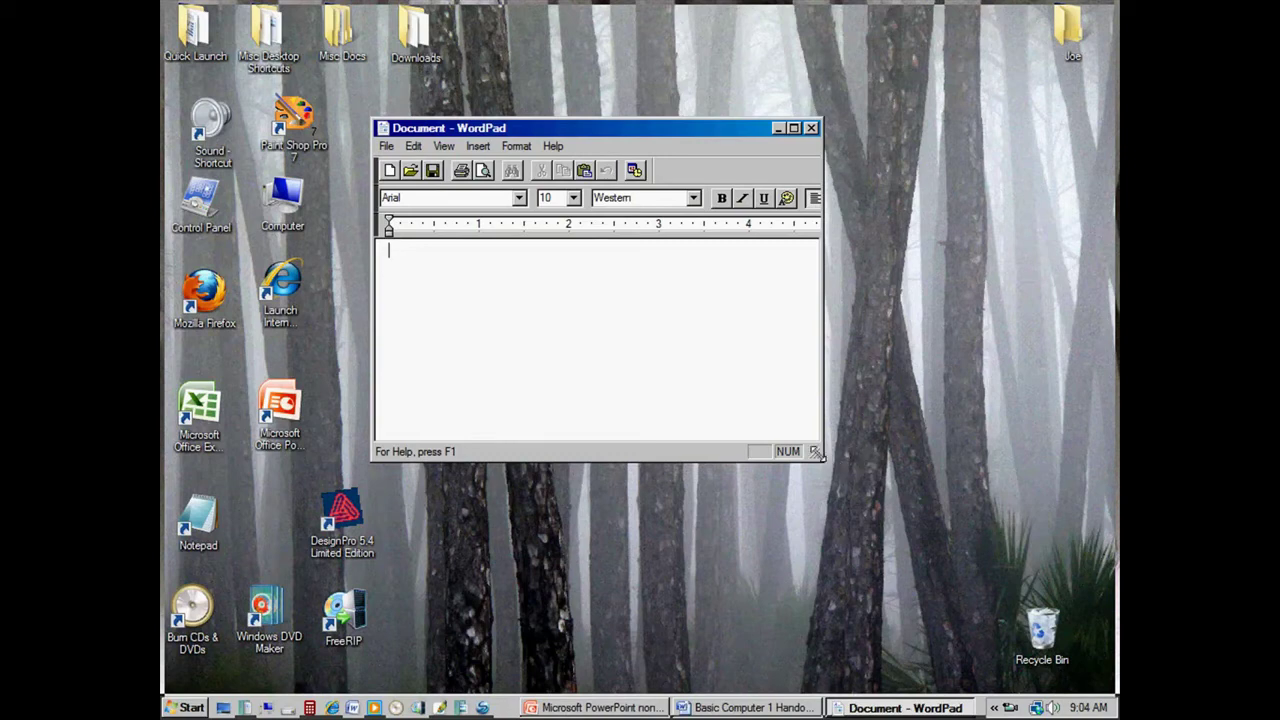
{"action": "left_click_drag", "start_coordinate": [818, 455], "coordinate": [984, 647]}
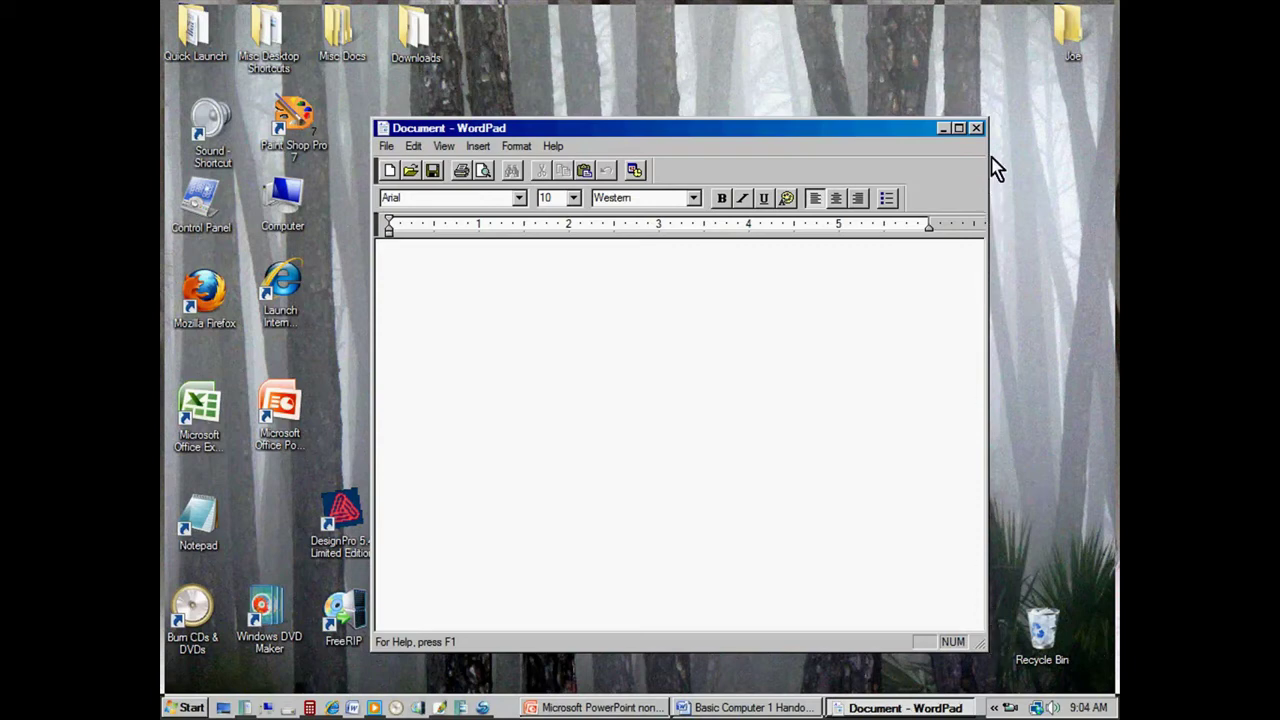
{"action": "left_click", "coordinate": [958, 129]}
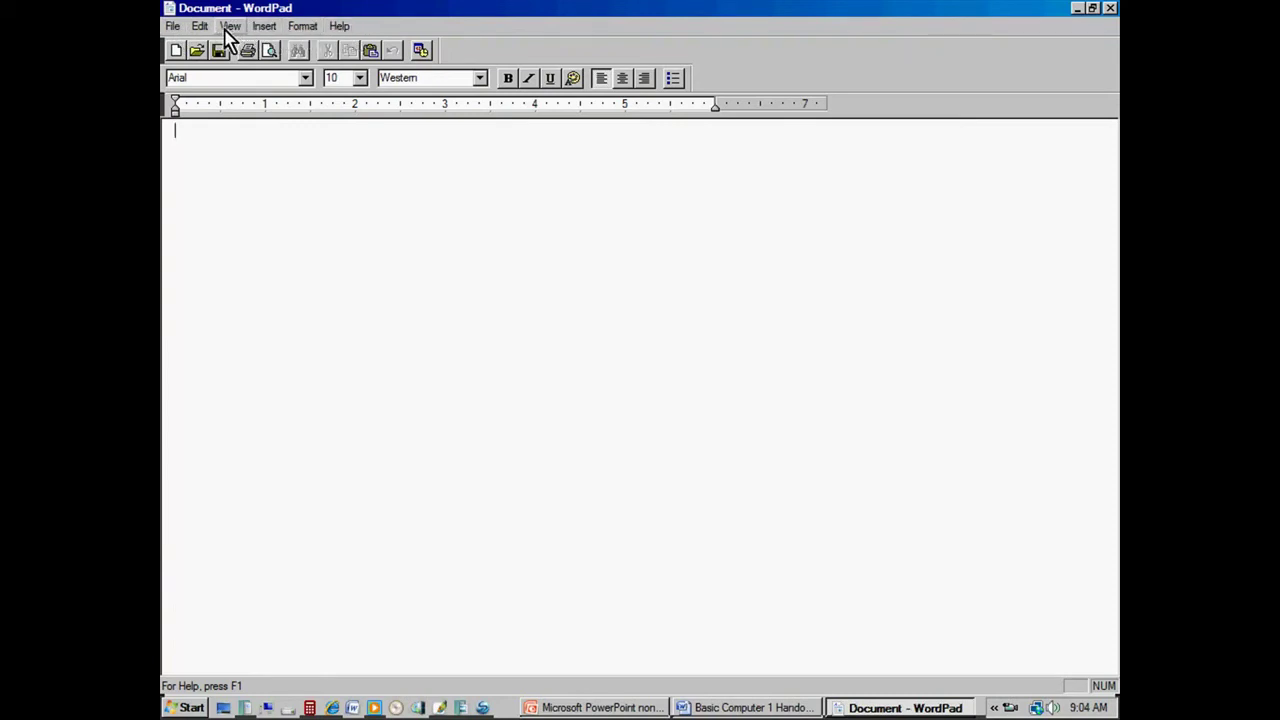
Look through the file, edit, view, insert, format and help commands and the available fonts and font sizes.
{"action": "left_click", "coordinate": [174, 26]}
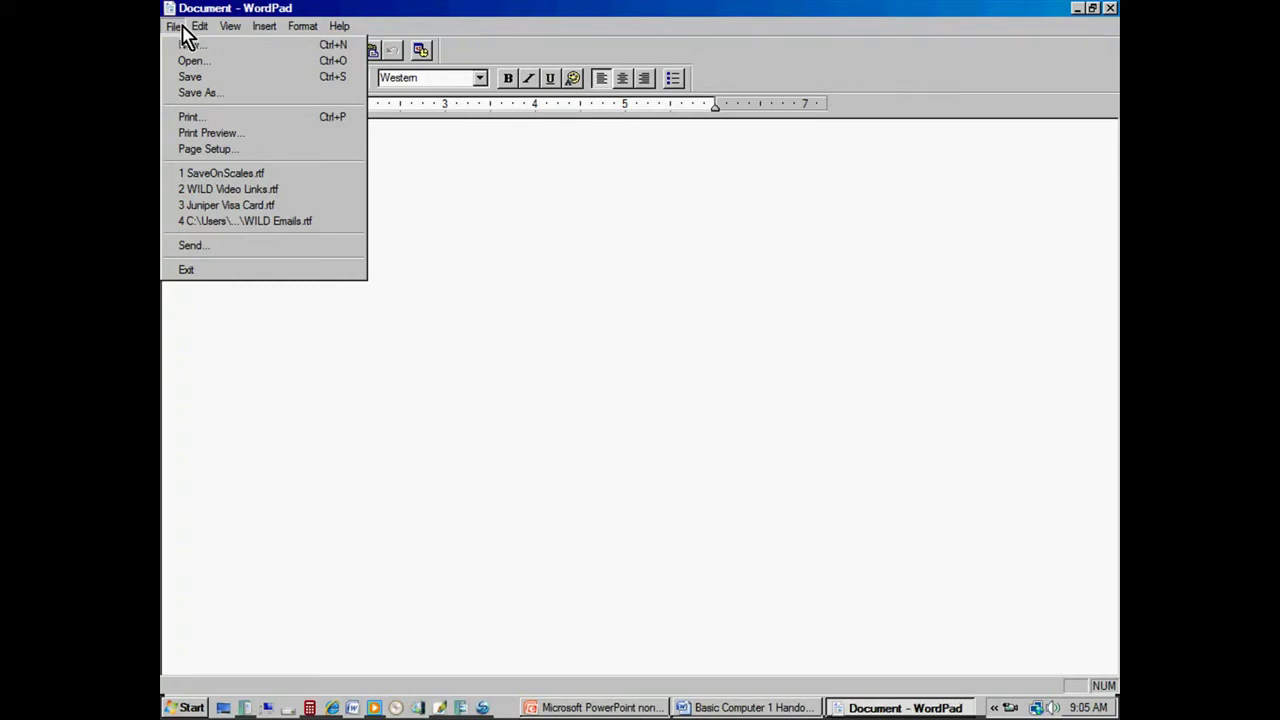
{"action": "mouse_move", "coordinate": [205, 31]}
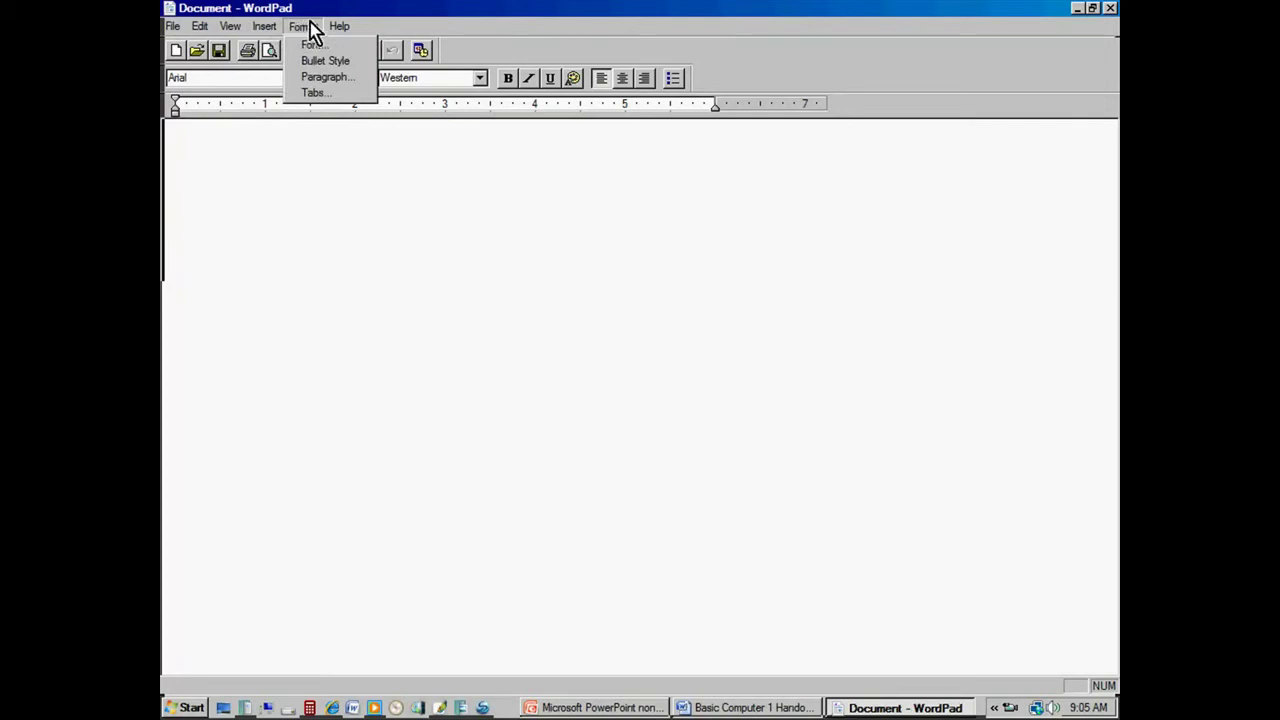
{"action": "mouse_move", "coordinate": [338, 31]}
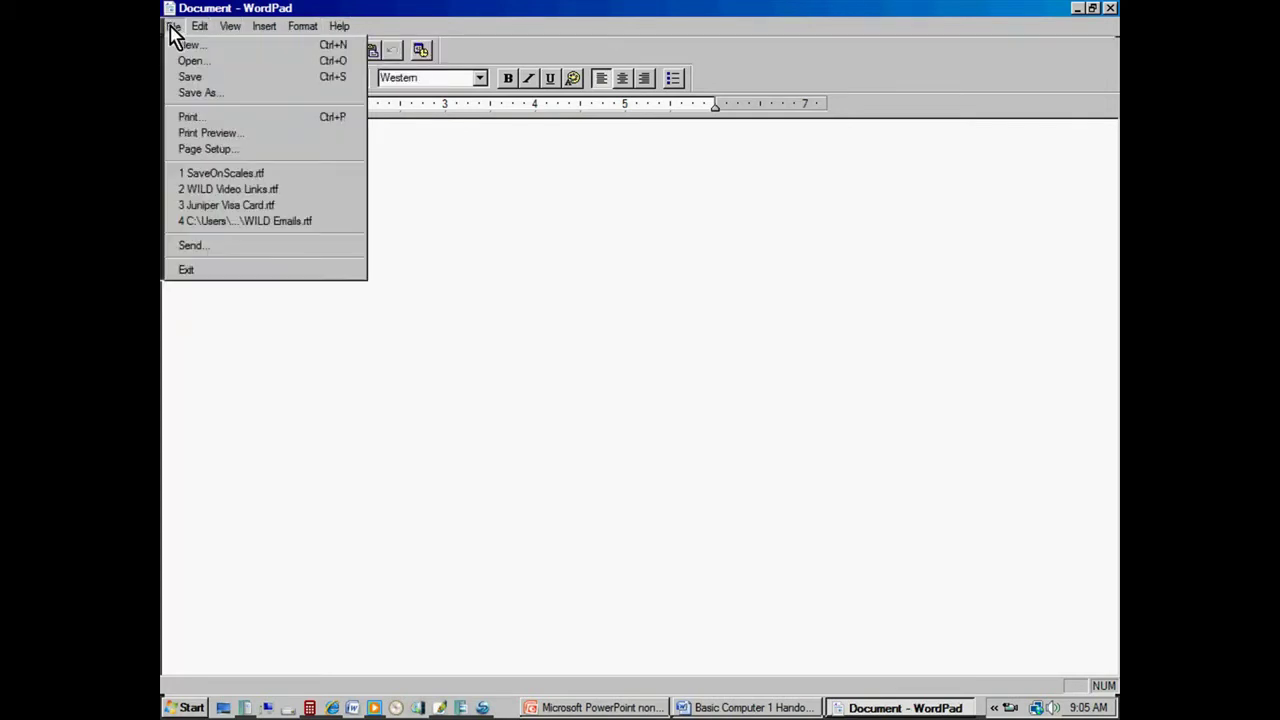
{"action": "left_click", "coordinate": [478, 235]}
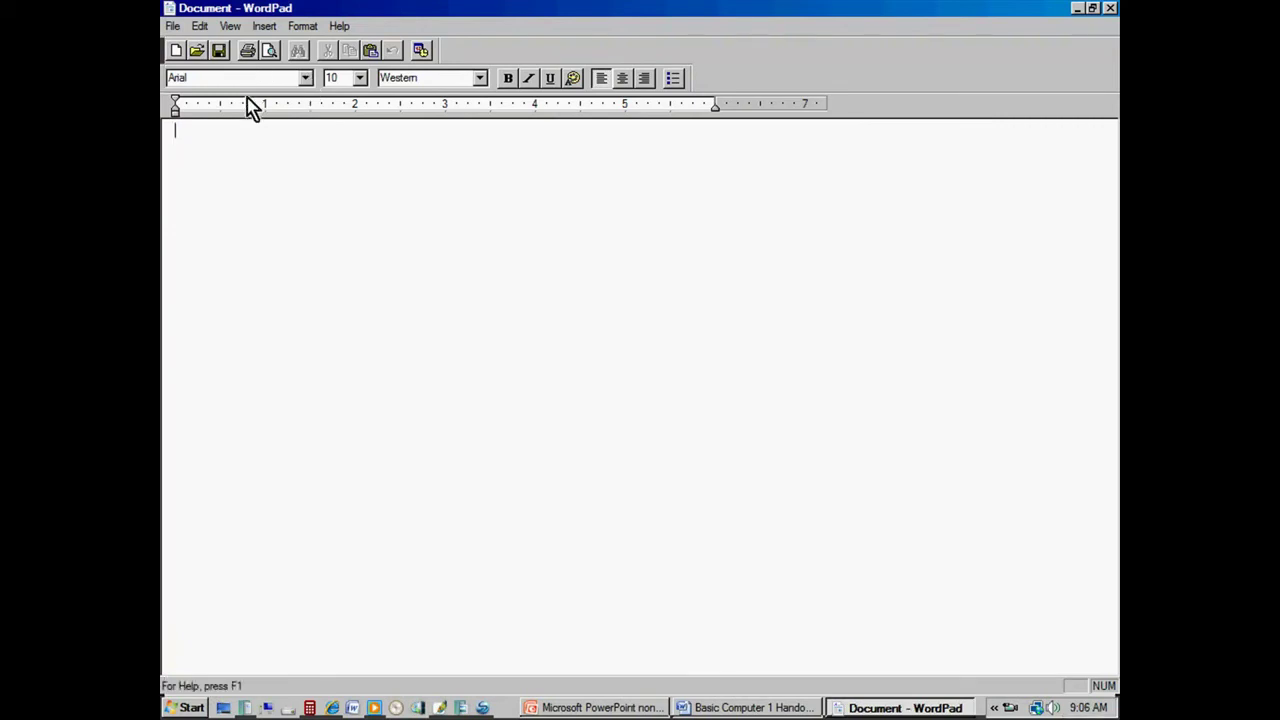
{"action": "left_click", "coordinate": [307, 78]}
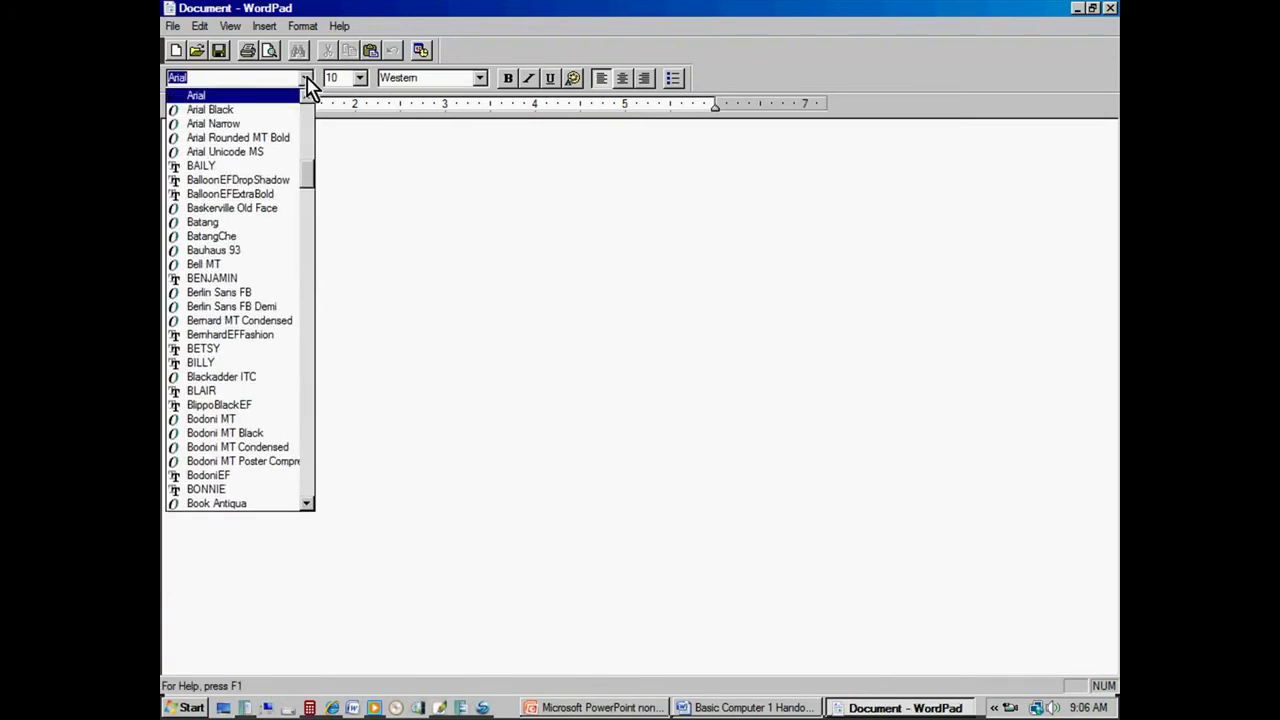
{"action": "left_click_drag", "start_coordinate": [309, 177], "coordinate": [355, 85]}
{"action": "left_click", "coordinate": [360, 81]}
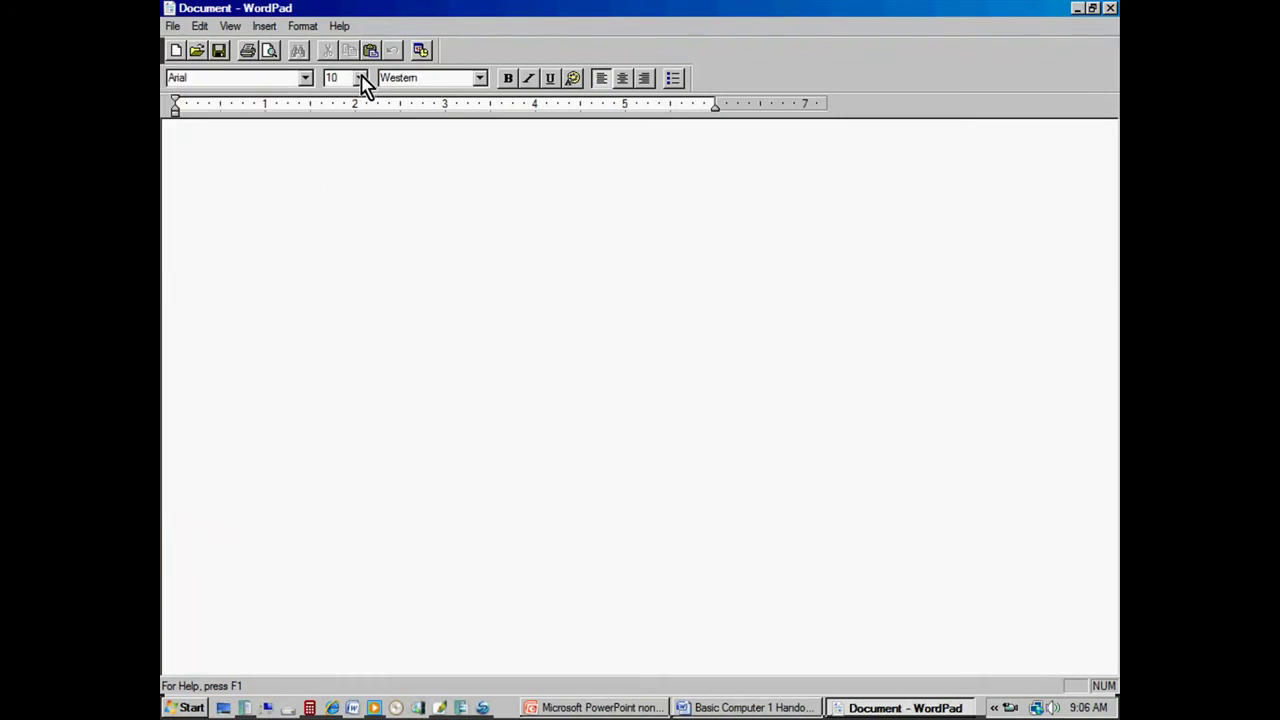
{"action": "left_click", "coordinate": [361, 80]}
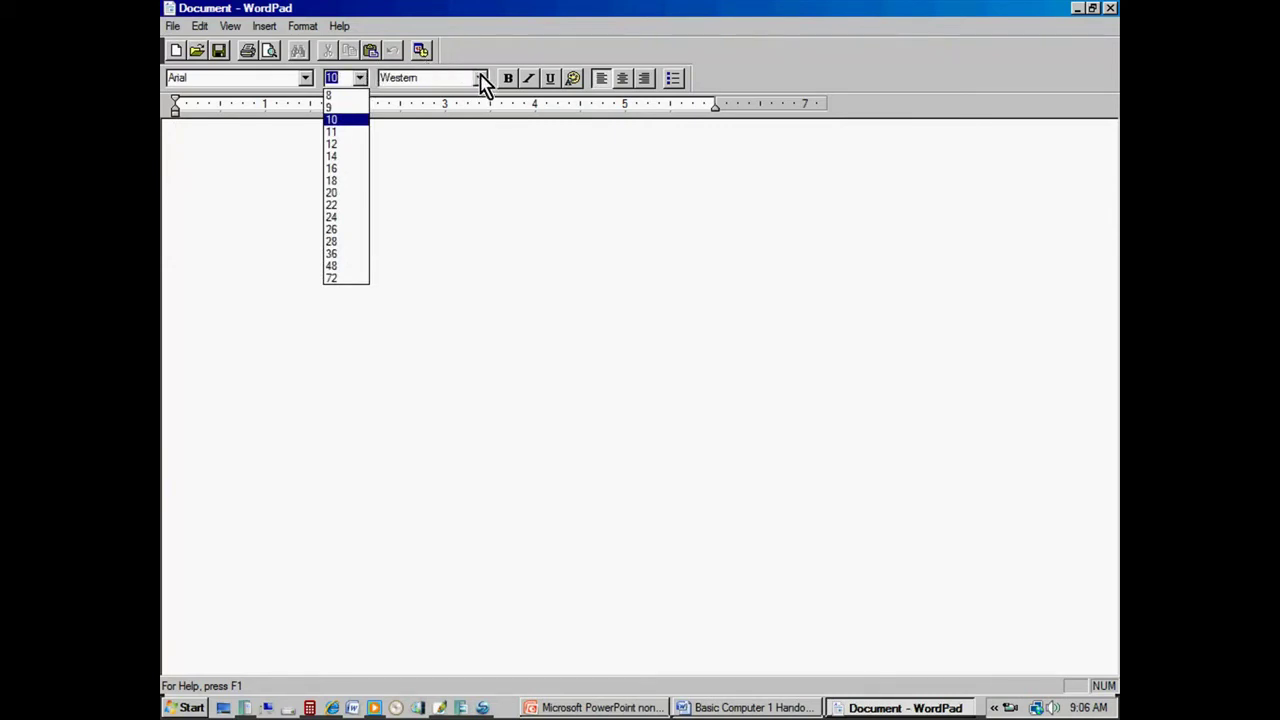
{"action": "key", "text": "Escape"}
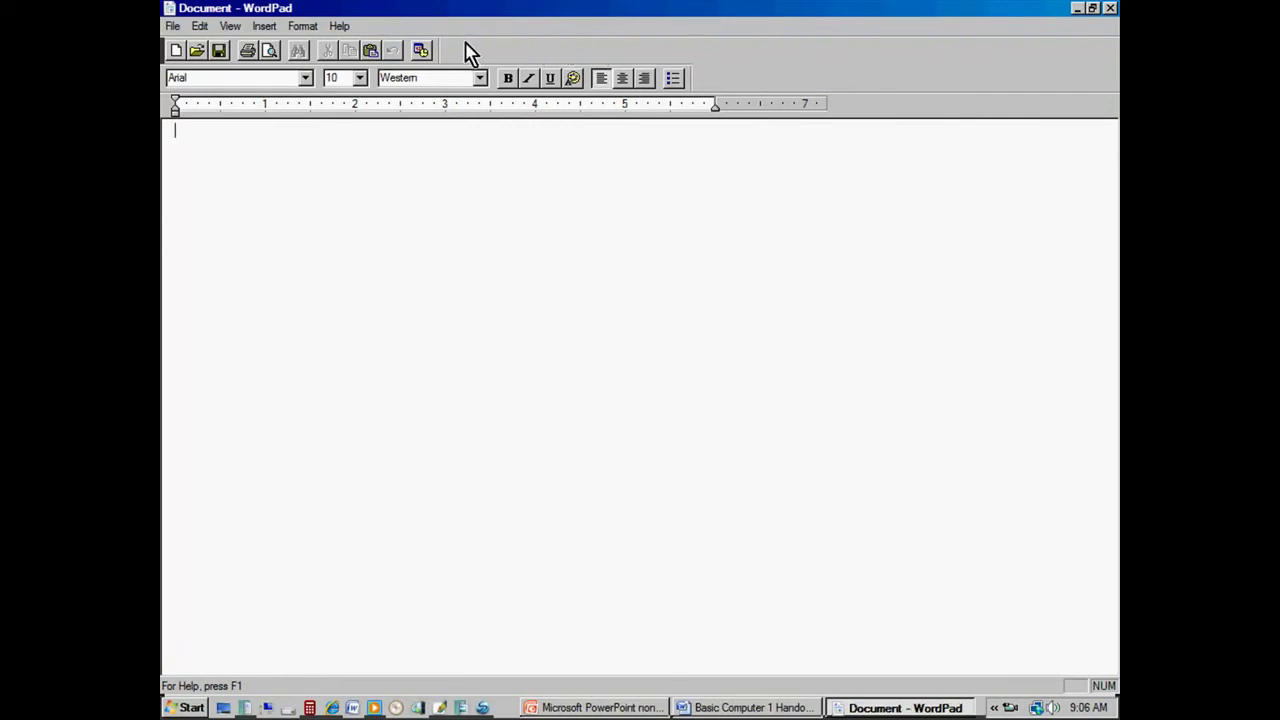
{"action": "left_click", "coordinate": [172, 27]}
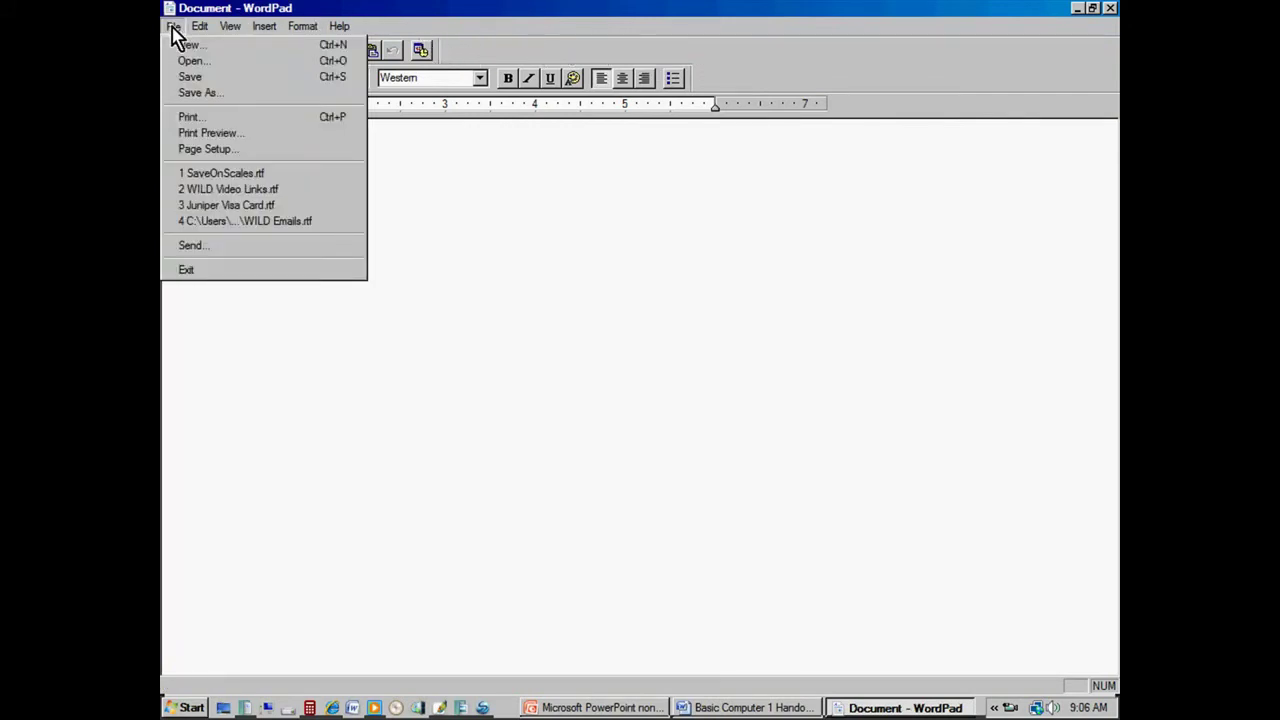
{"action": "mouse_move", "coordinate": [199, 33]}
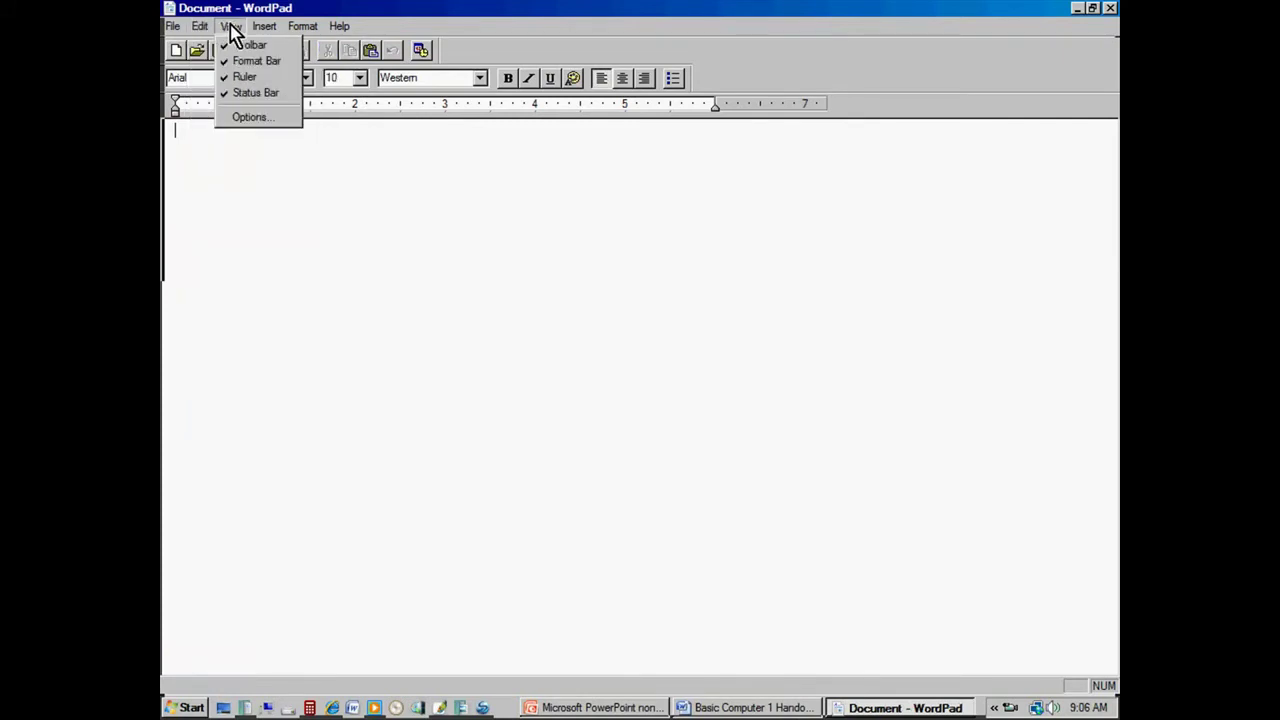
{"action": "left_click", "coordinate": [533, 57]}
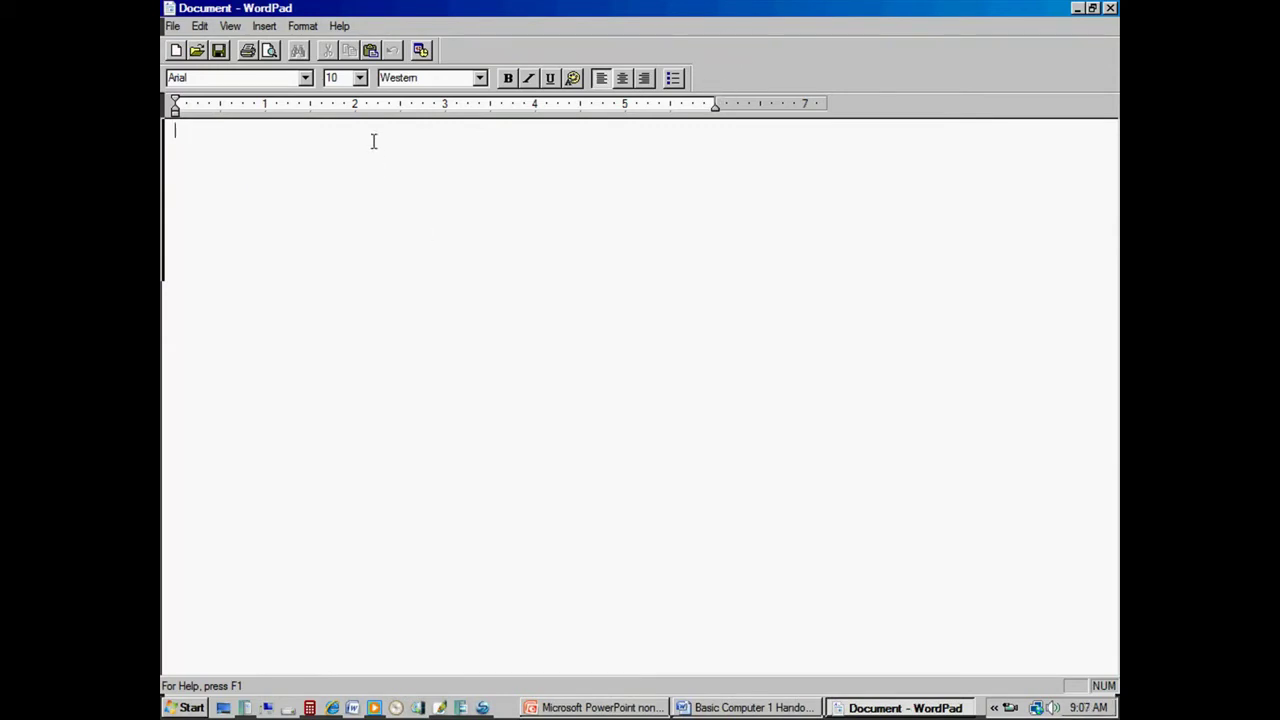
Write the opening line "Hello. My name is" followed by the writer's first name, and leave a blank line below it.
{"action": "type", "text": "Hello."}
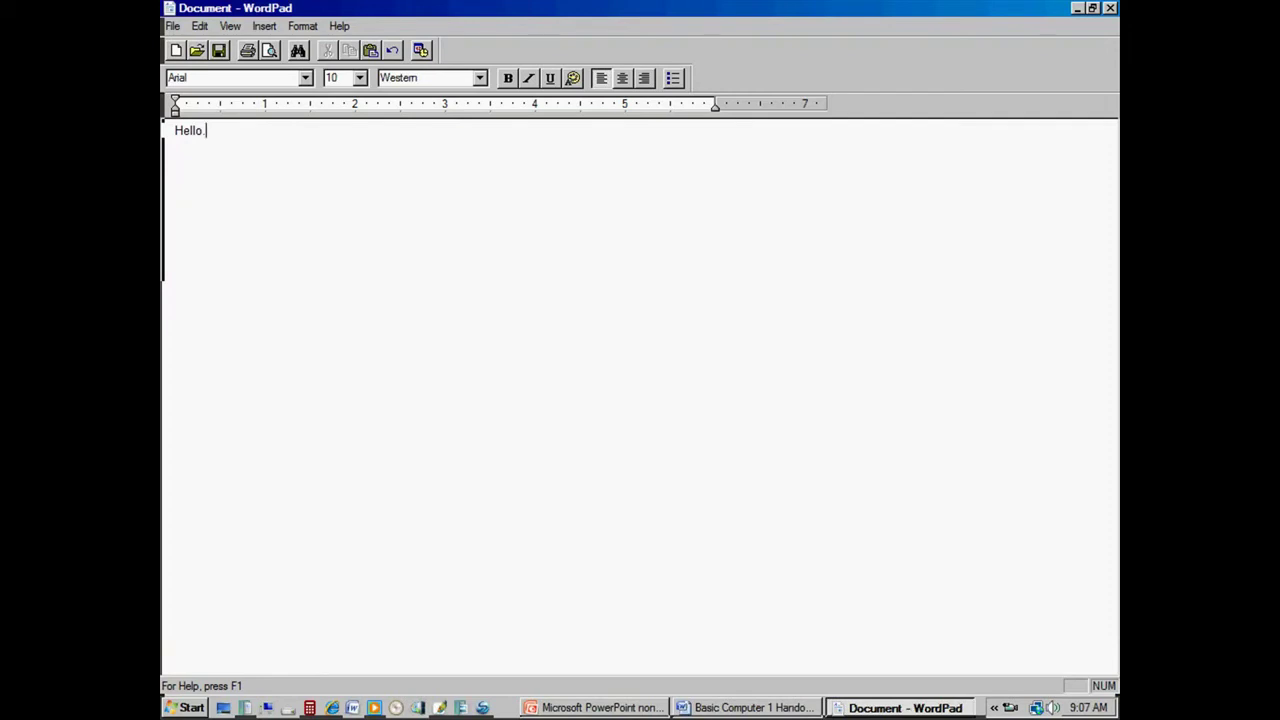
{"action": "type", "text": " My name is Charl"}
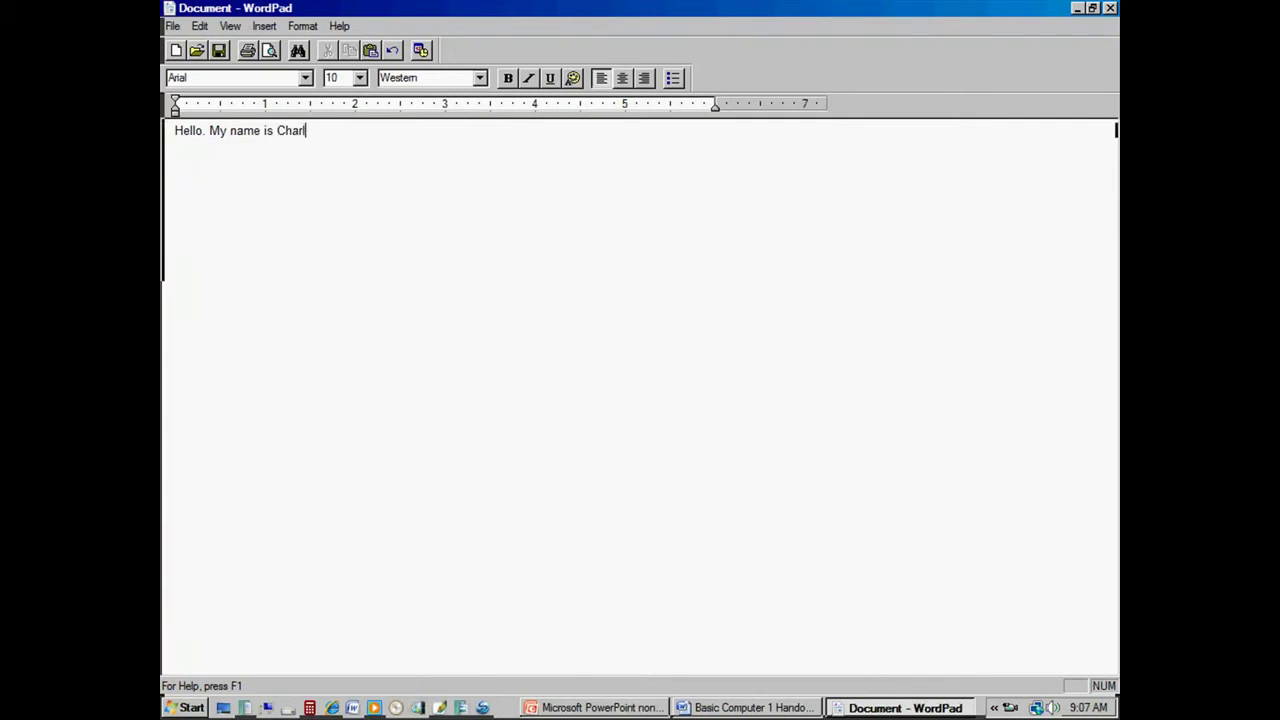
{"action": "type", "text": "ie."}
{"action": "key", "text": "Return"}
Add the paragraph "In order to make capital letters, I must press the shift key while I type the letter.".
{"action": "type", "text": "In order "}
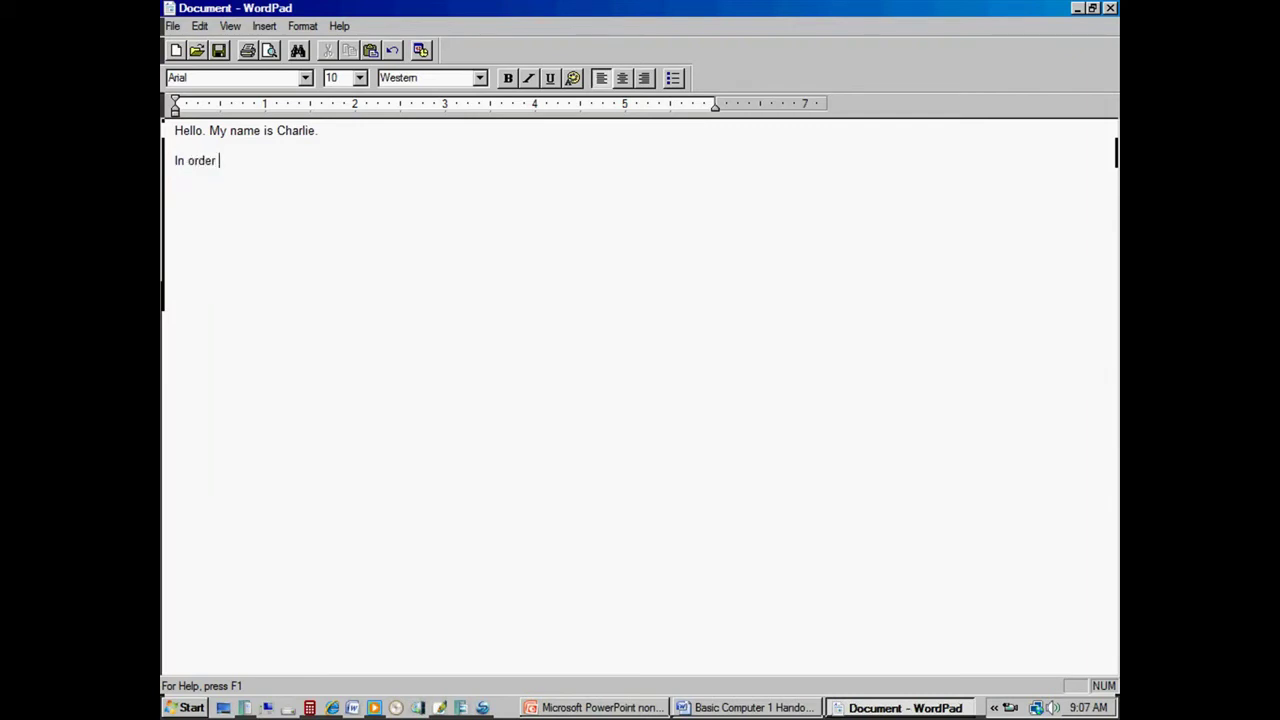
{"action": "type", "text": "to make capital "}
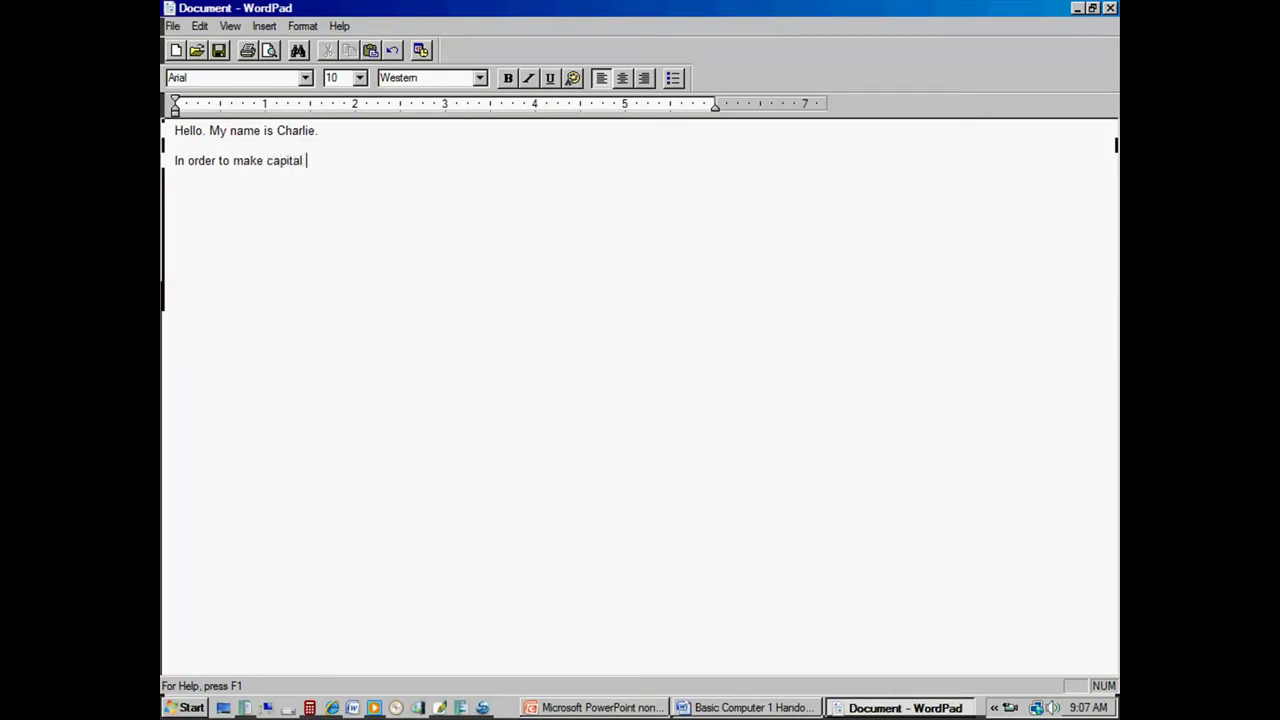
{"action": "type", "text": "letters, I must press the "}
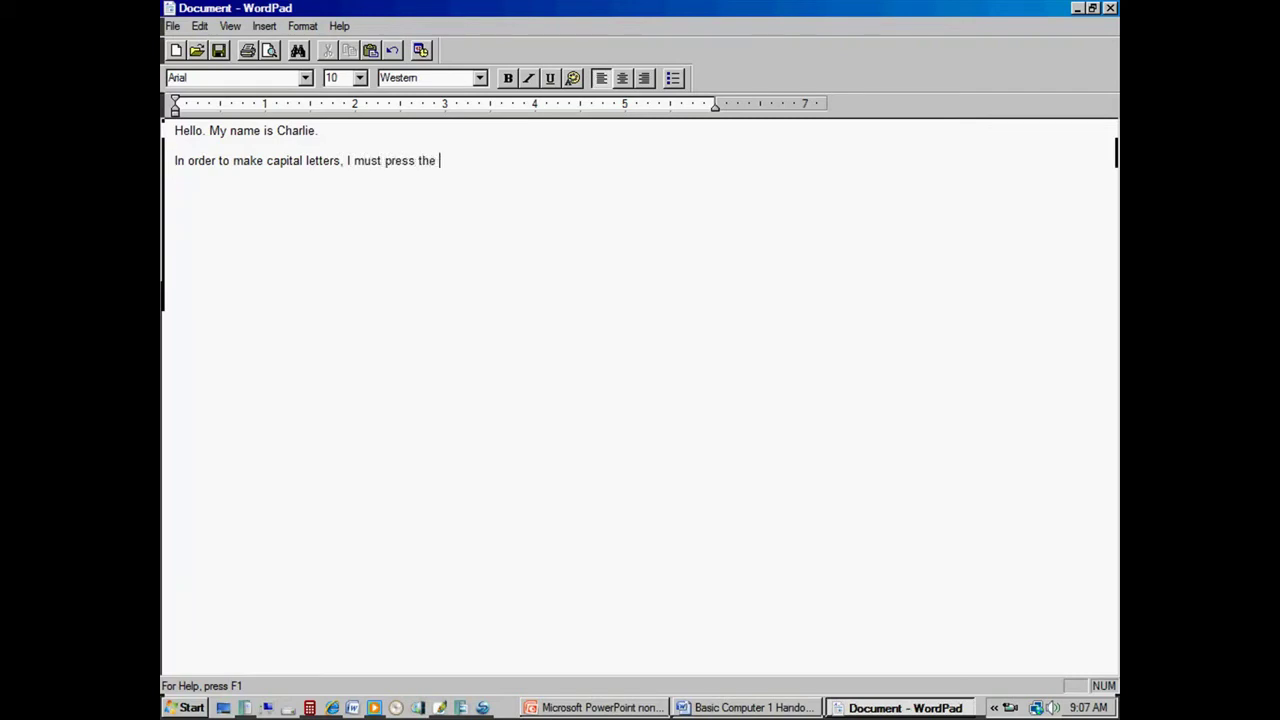
{"action": "type", "text": "shift key while I type the letter"}
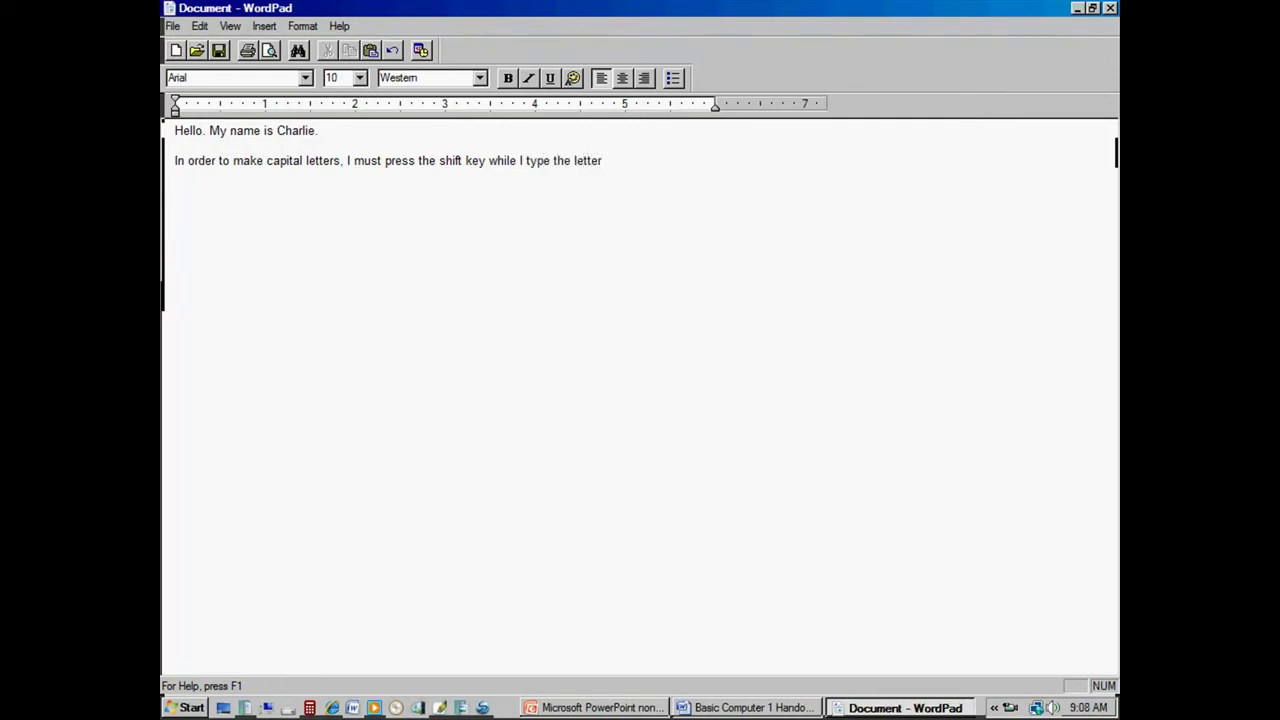
{"action": "type", "text": "."}
Replace the word "must" with "can" in the second paragraph and place the cursor at the end of that sentence.
{"action": "left_click", "coordinate": [381, 160]}
{"action": "key", "text": "BackSpace"}
{"action": "key", "text": "BackSpace"}
{"action": "key", "text": "BackSpace"}
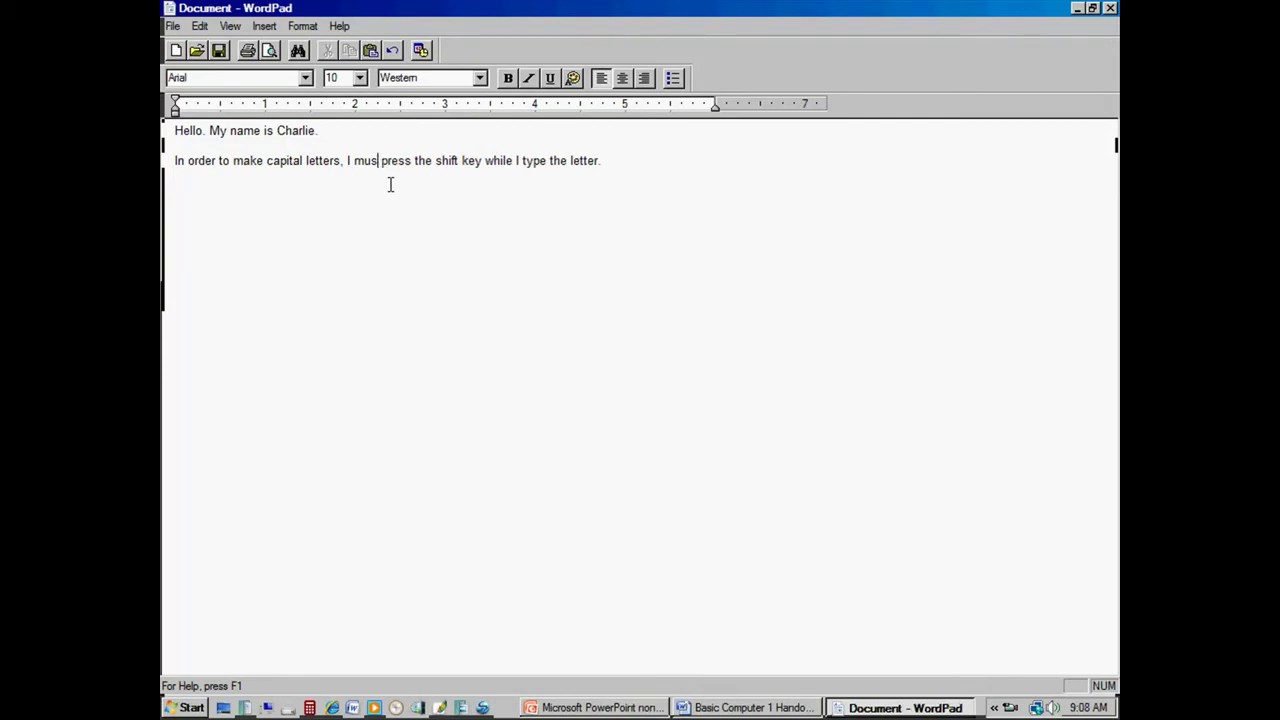
{"action": "key", "text": "BackSpace"}
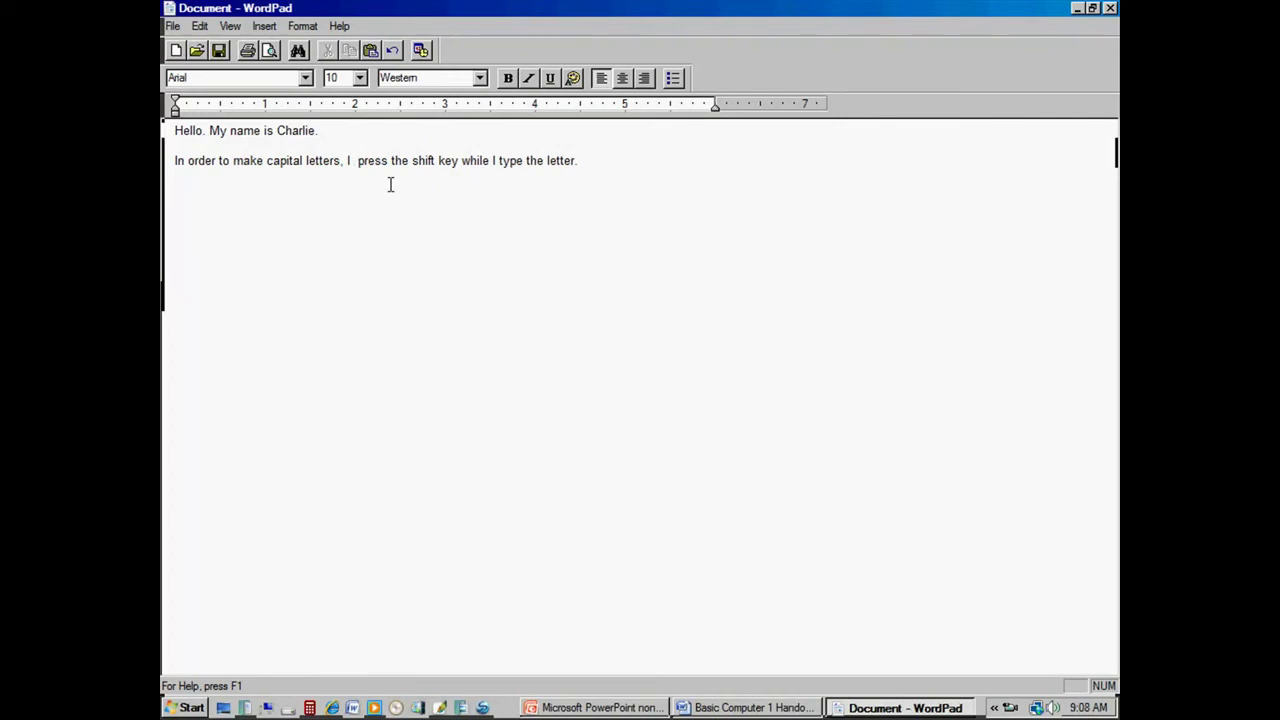
{"action": "type", "text": "c"}
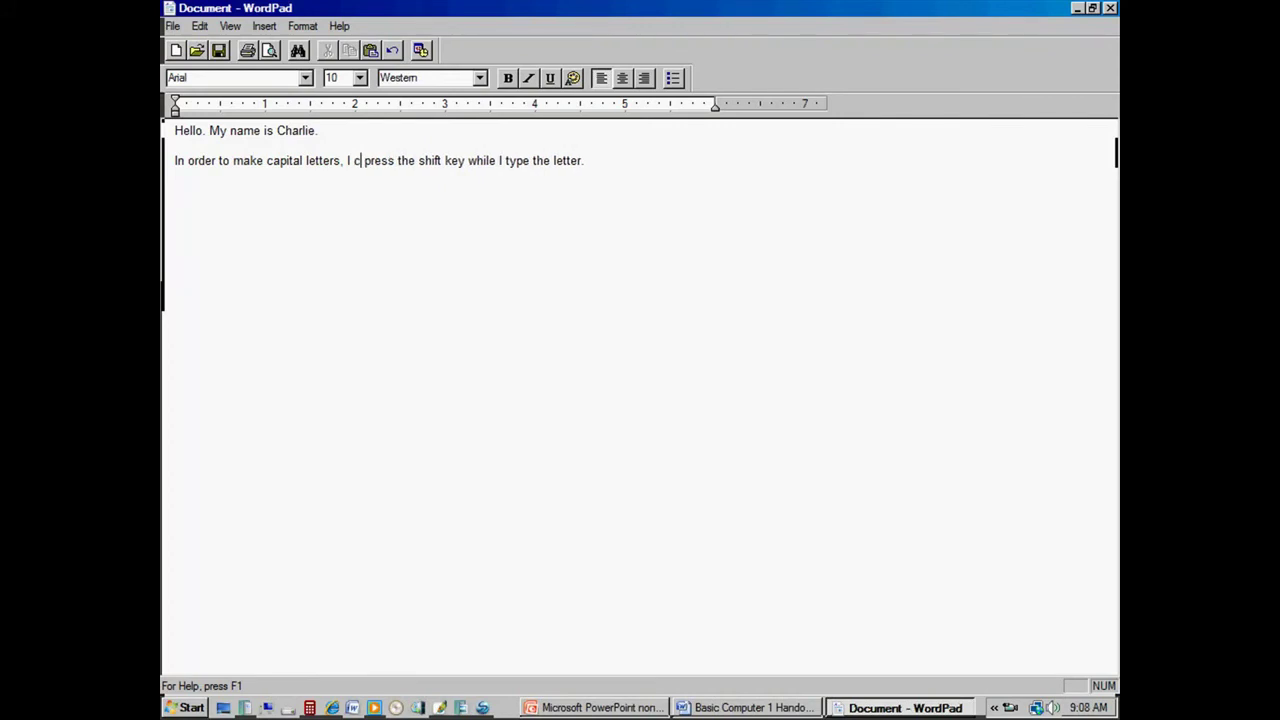
{"action": "type", "text": "an"}
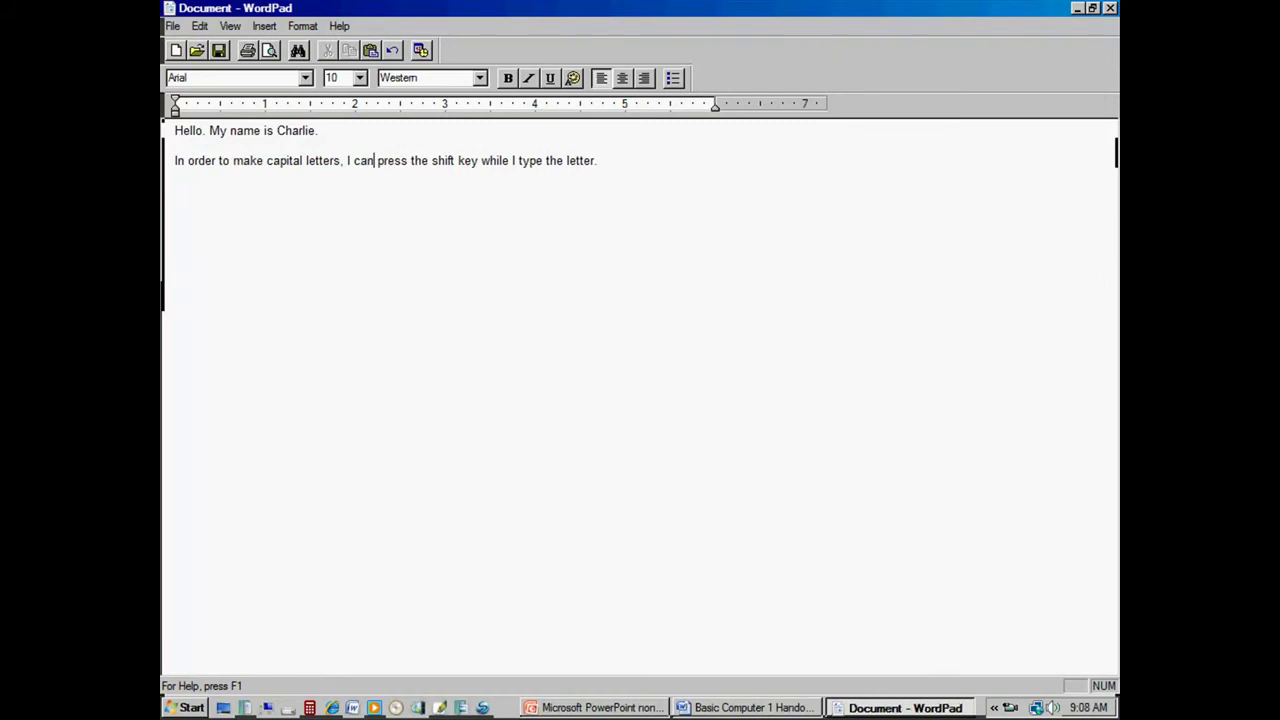
{"action": "left_click", "coordinate": [630, 167]}
Save the document in the Documents folder, naming it with the writer's first name plus an "s" and the word "Letter".
{"action": "left_click", "coordinate": [174, 30]}
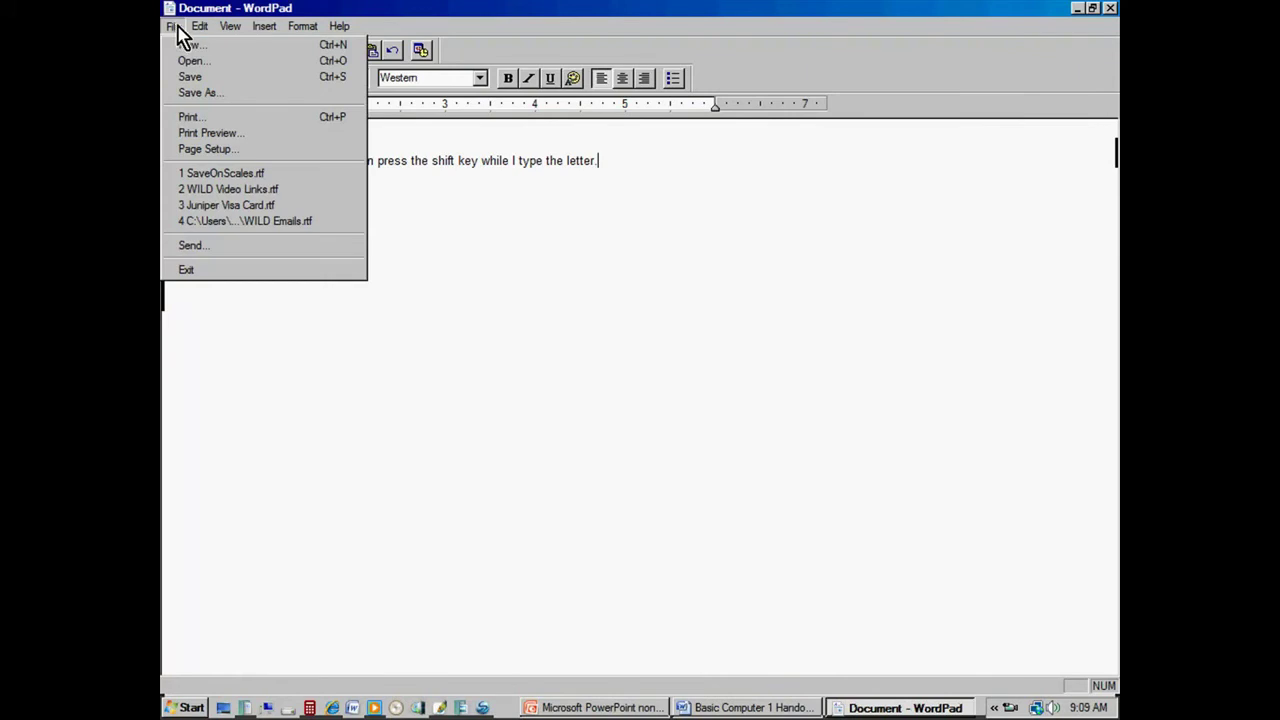
{"action": "left_click", "coordinate": [226, 79]}
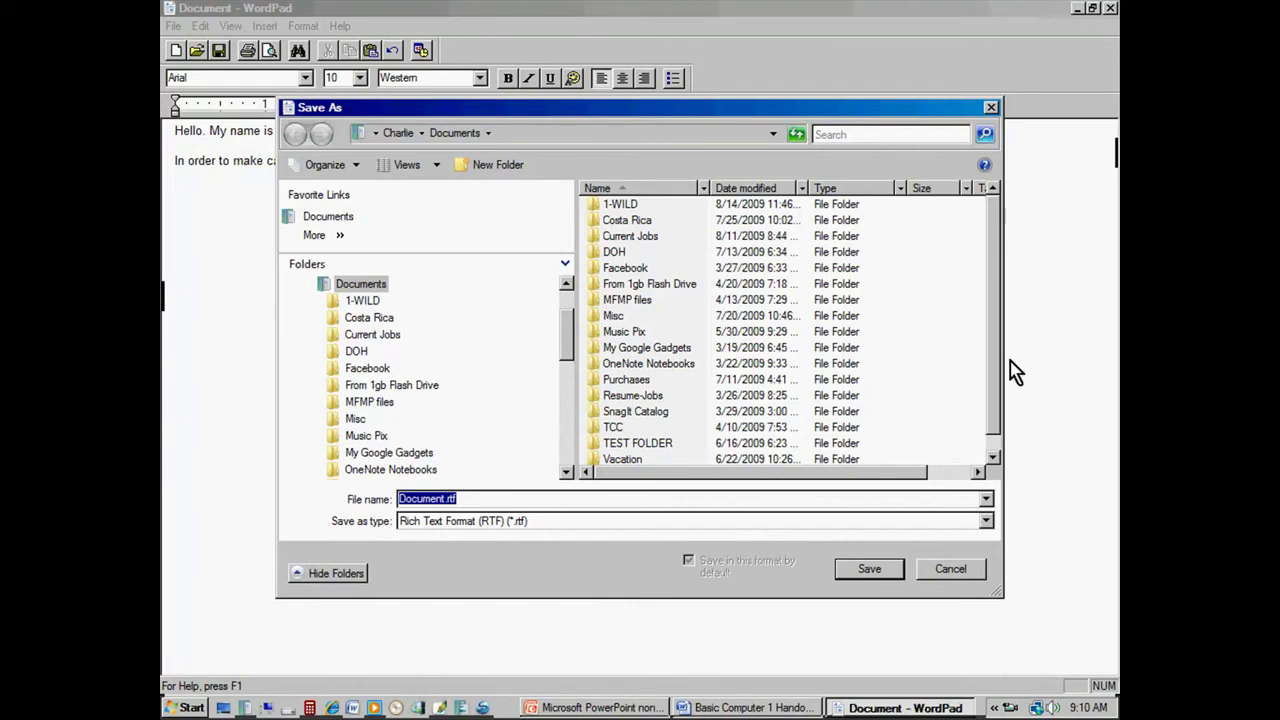
{"action": "left_click", "coordinate": [360, 284]}
{"action": "left_click", "coordinate": [470, 502]}
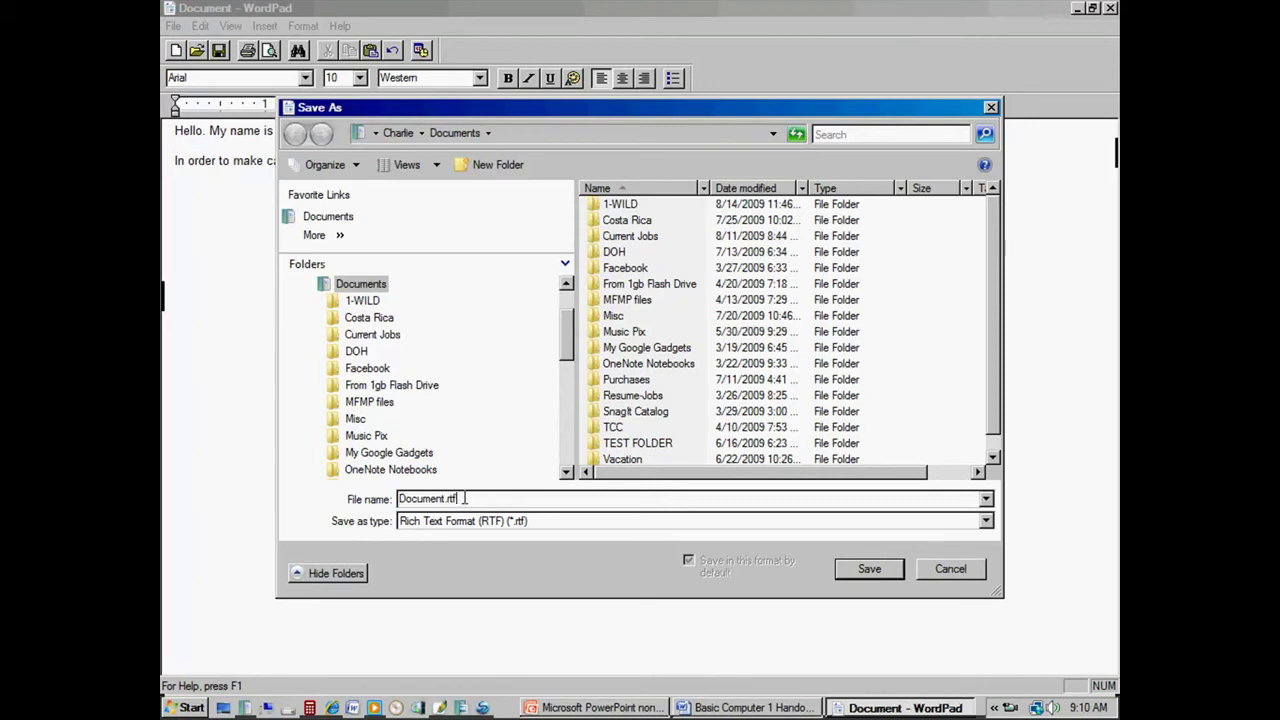
{"action": "left_click_drag", "start_coordinate": [490, 499], "coordinate": [372, 490]}
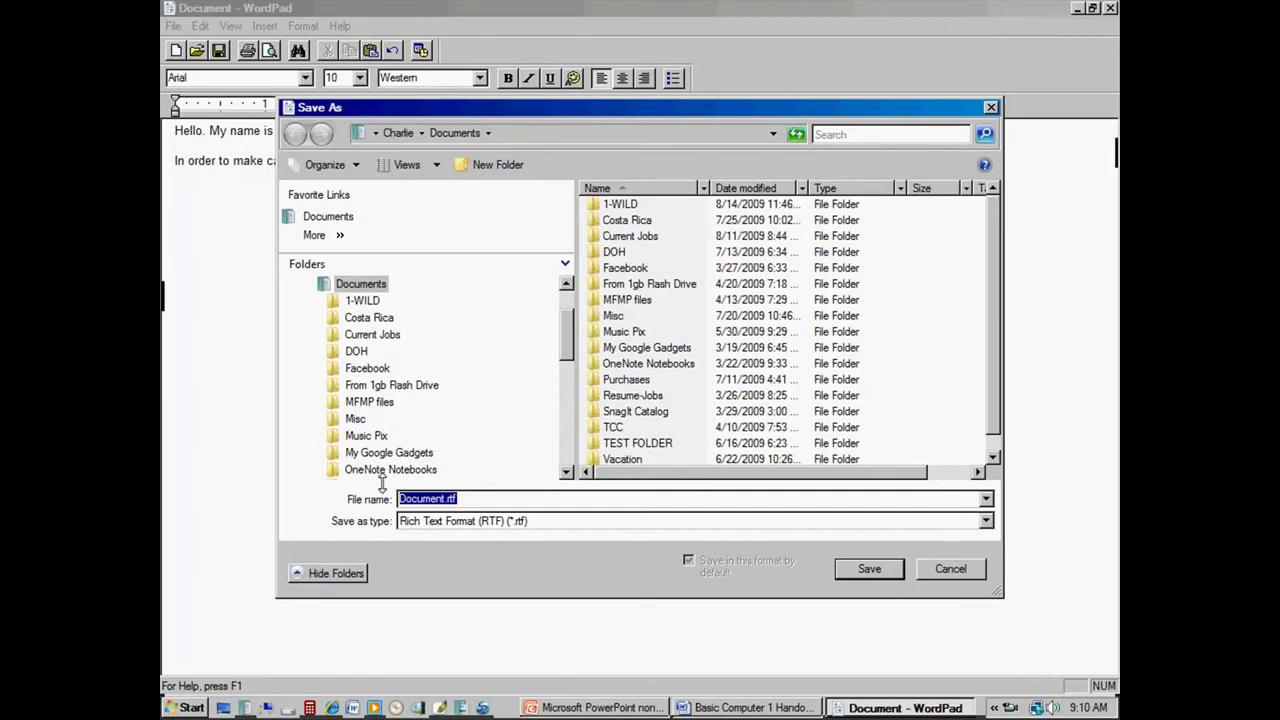
{"action": "type", "text": "Charl"}
{"action": "type", "text": "es "}
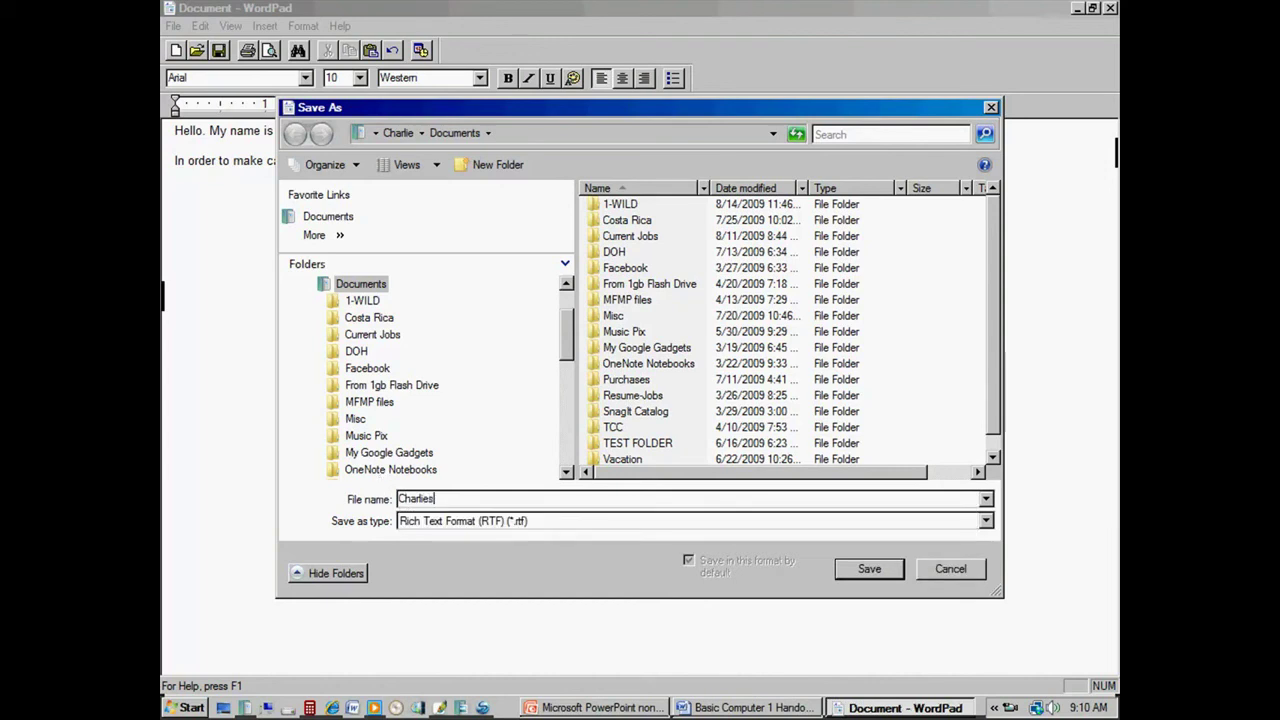
{"action": "type", "text": "Letter"}
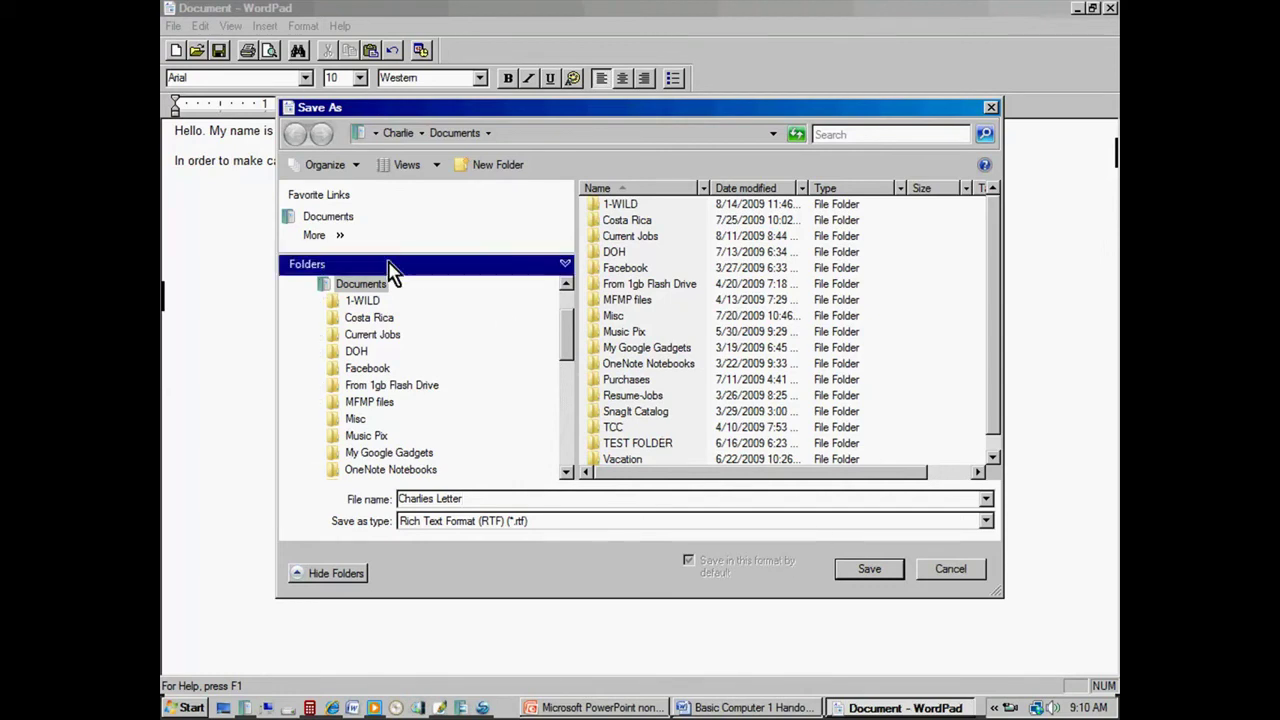
{"action": "left_click", "coordinate": [362, 285]}
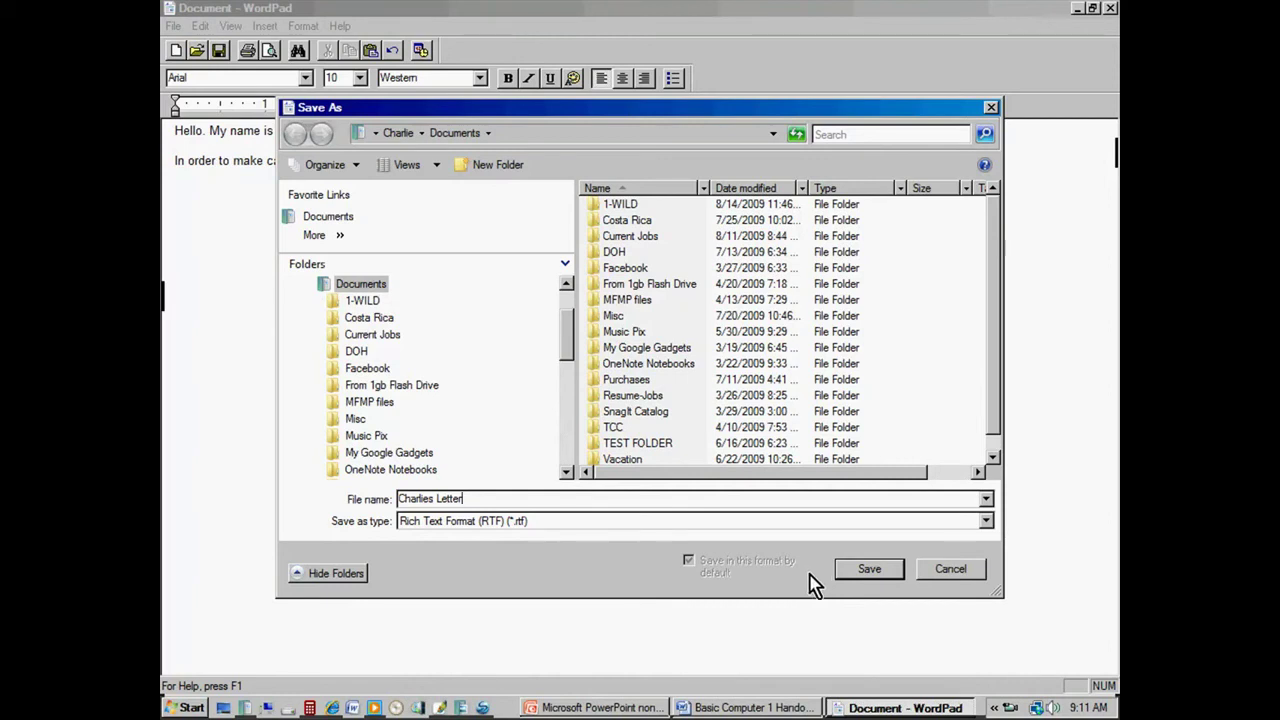
{"action": "left_click", "coordinate": [866, 570]}
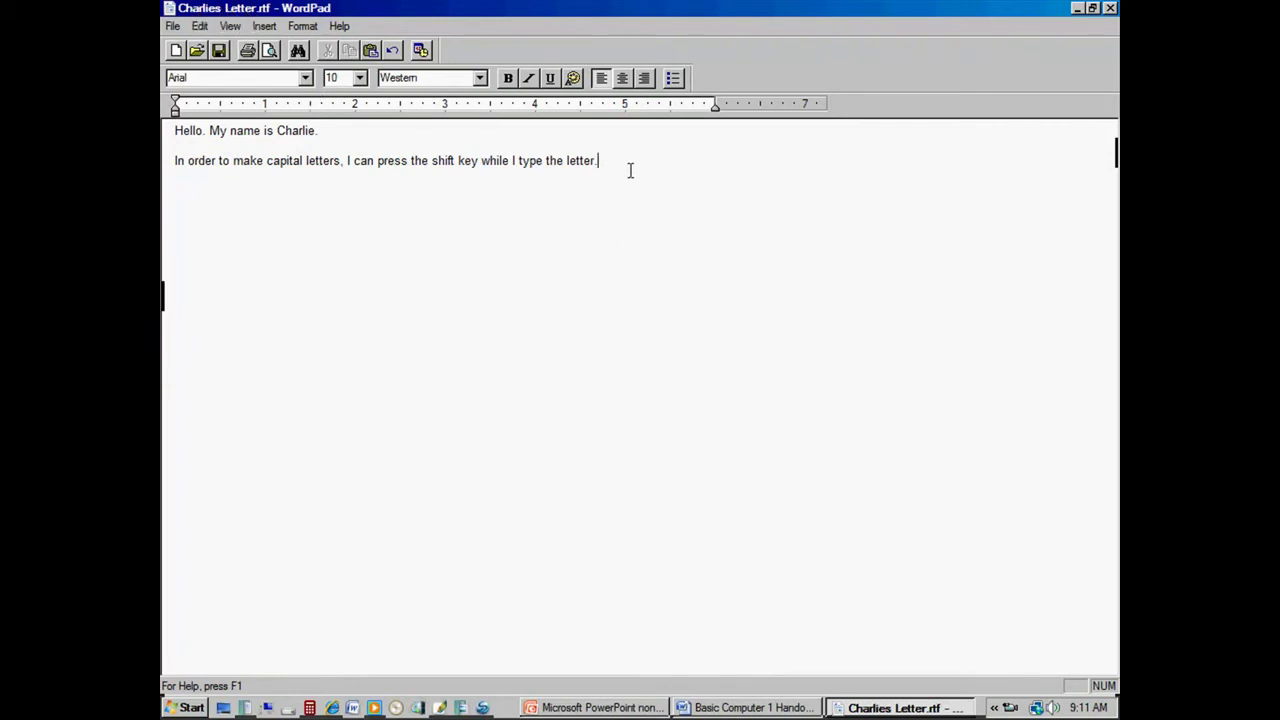
Add the paragraph "Lets say I add more to my letter." and a further one making this another person's letter.
{"action": "key", "text": "Return"}
{"action": "key", "text": "Return"}
{"action": "type", "text": "Lets sa"}
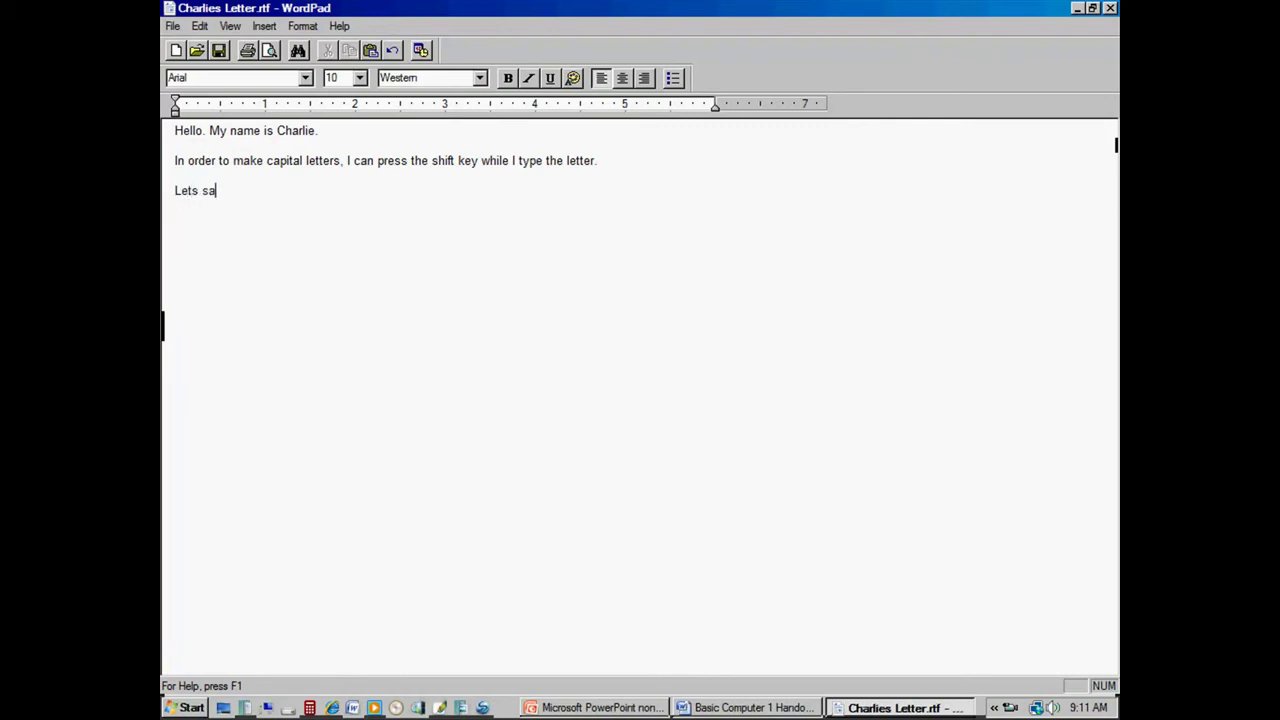
{"action": "type", "text": "y I add more to my letter."}
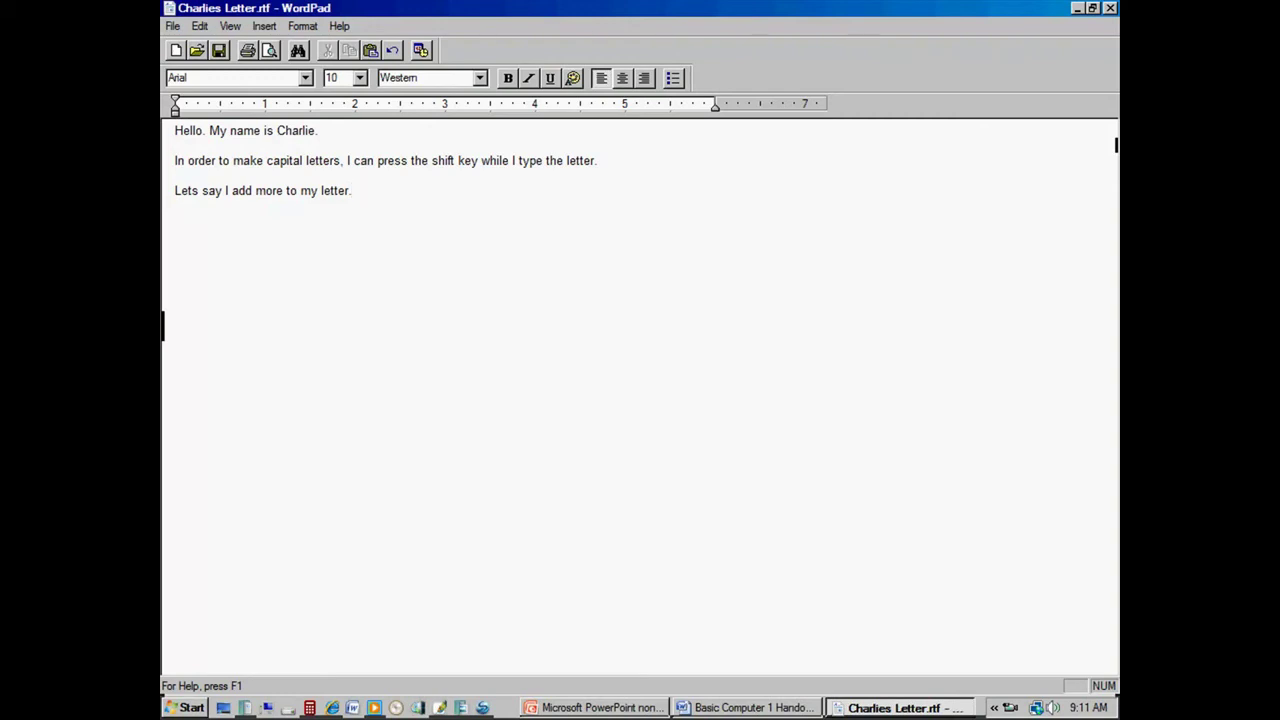
{"action": "key", "text": "Return"}
{"action": "key", "text": "Return"}
{"action": "type", "text": "Lets make thi"}
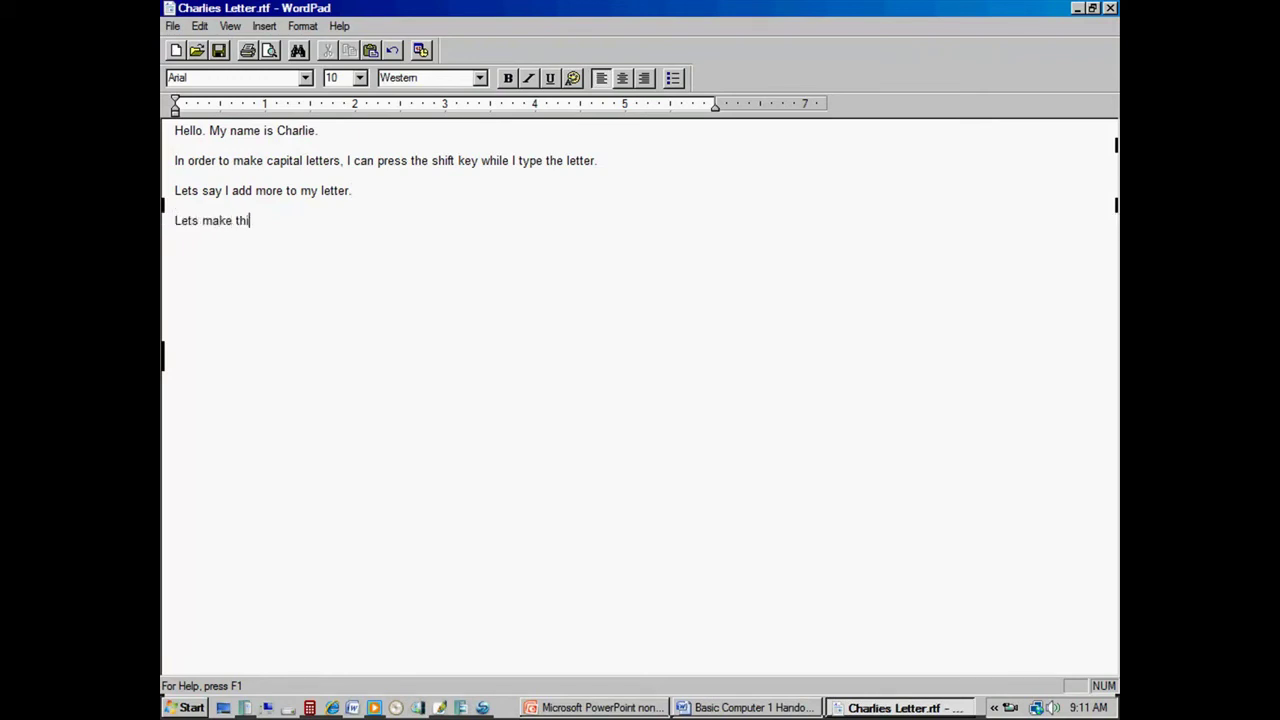
{"action": "type", "text": "s Mary's letter."}
Save the letter as a separate copy in Documents, replacing the first name in the file name with the other person's, ending in "s".
{"action": "left_click", "coordinate": [176, 26]}
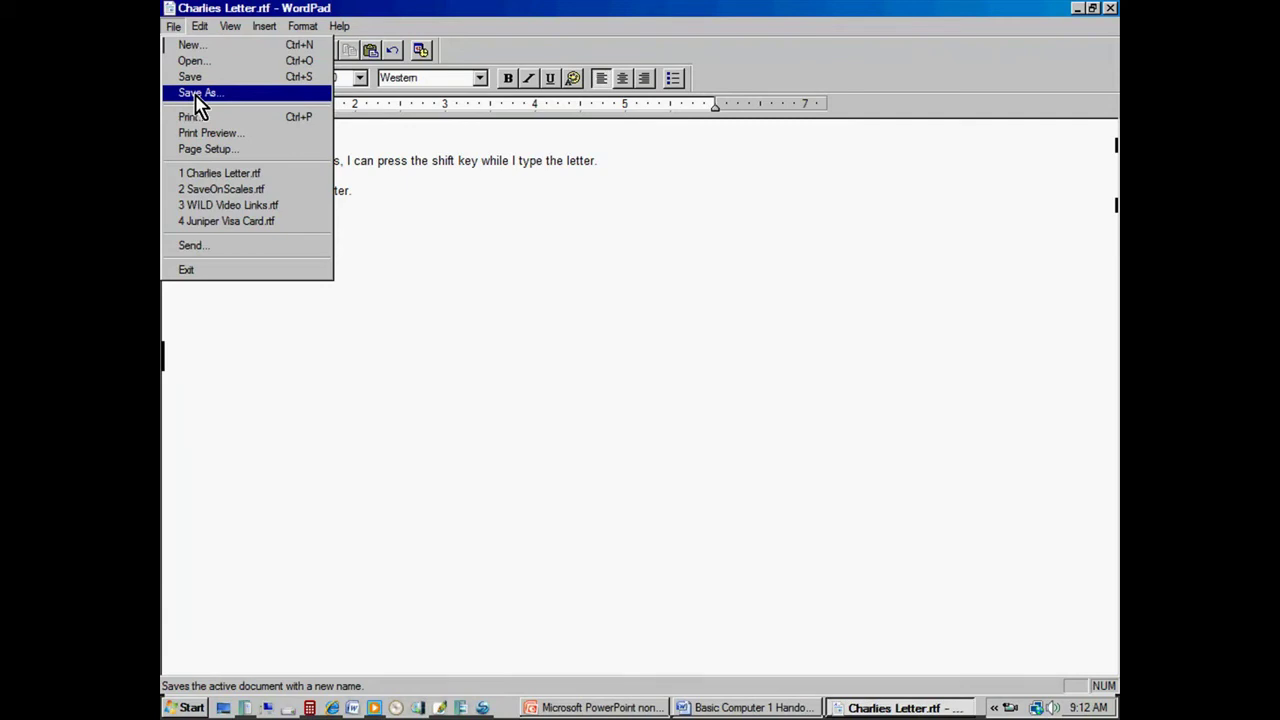
{"action": "left_click", "coordinate": [197, 95]}
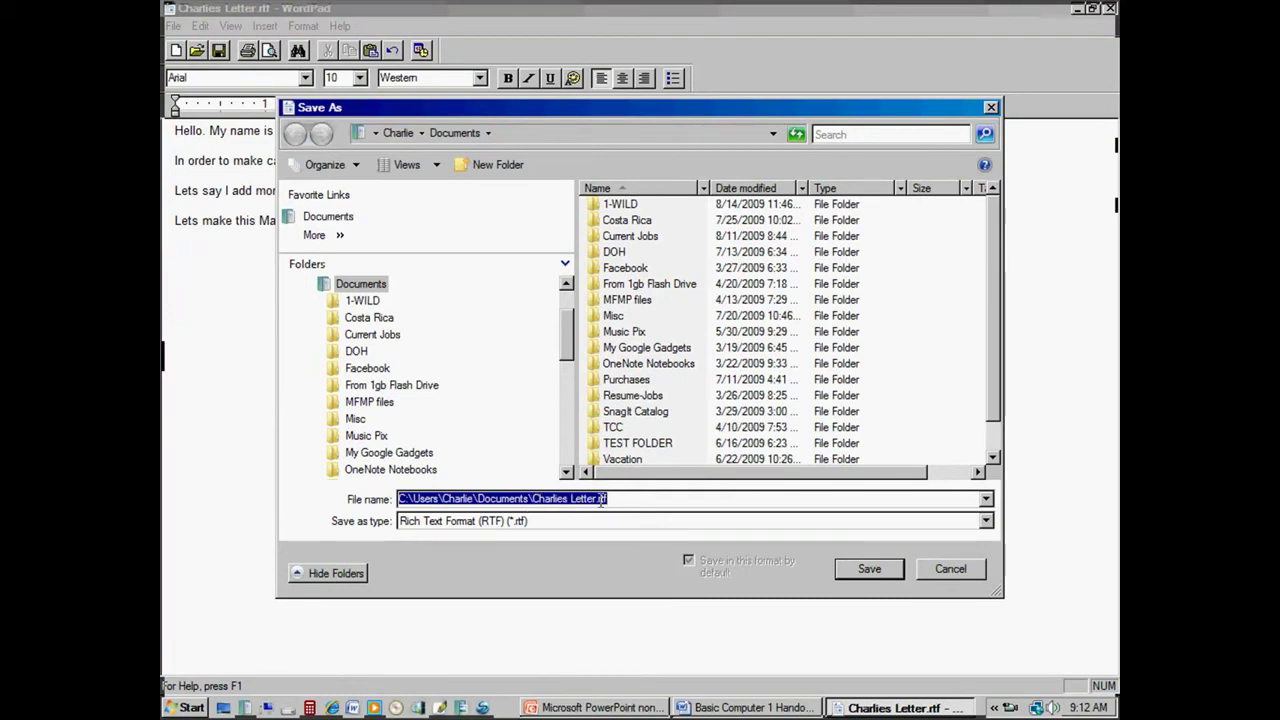
{"action": "left_click", "coordinate": [558, 500]}
{"action": "left_click_drag", "start_coordinate": [568, 499], "coordinate": [530, 498]}
{"action": "type", "text": "Mary"}
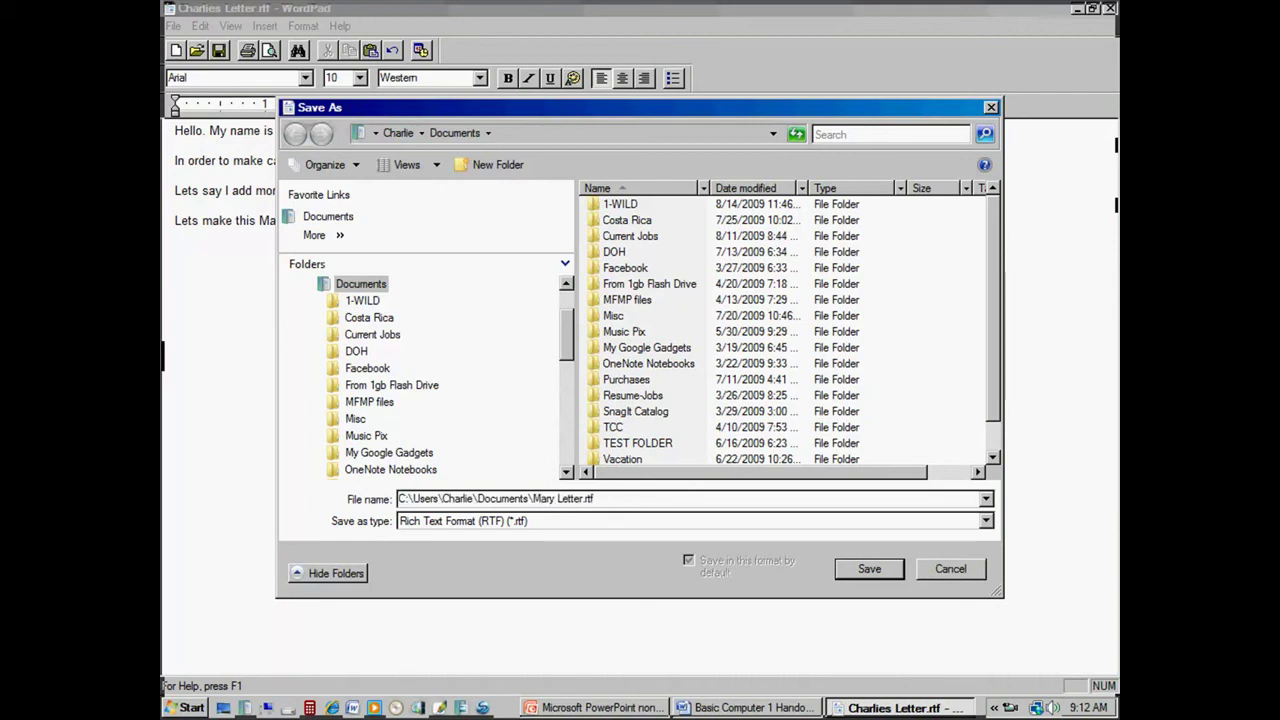
{"action": "type", "text": "s"}
{"action": "left_click", "coordinate": [874, 569]}
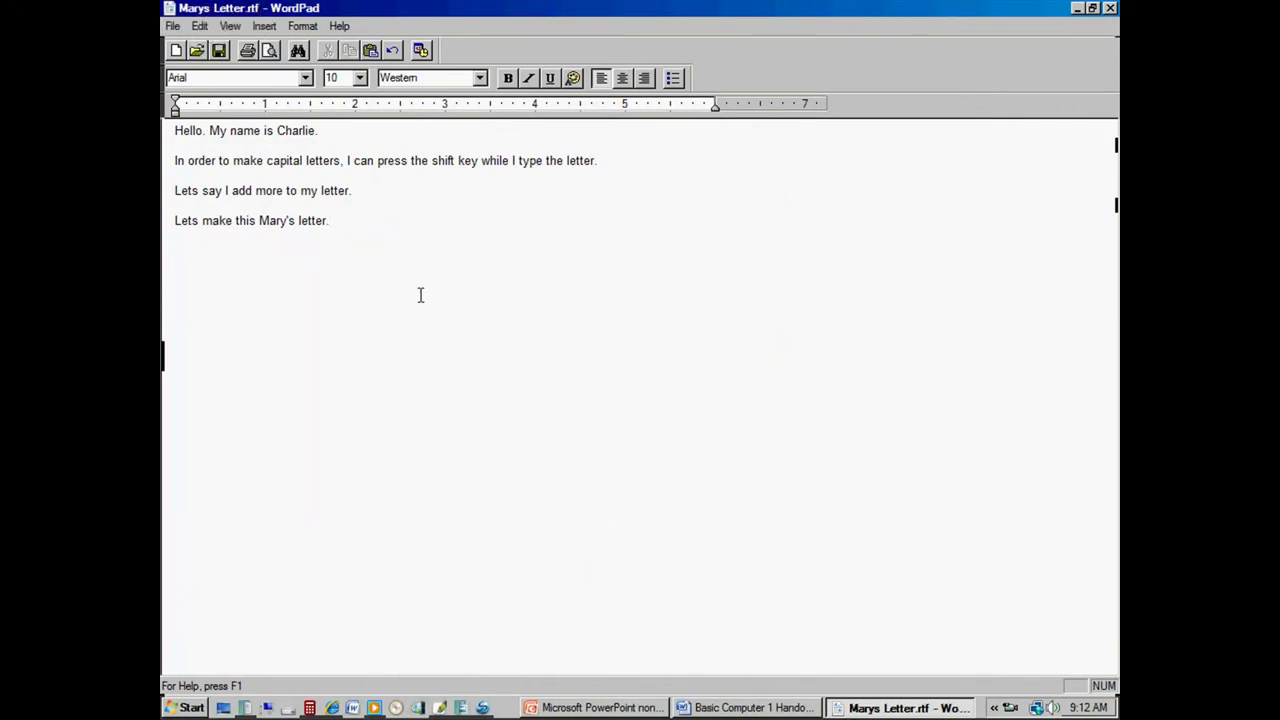
Check the letter files saved in the Documents folder without opening any of them.
{"action": "left_click", "coordinate": [174, 28]}
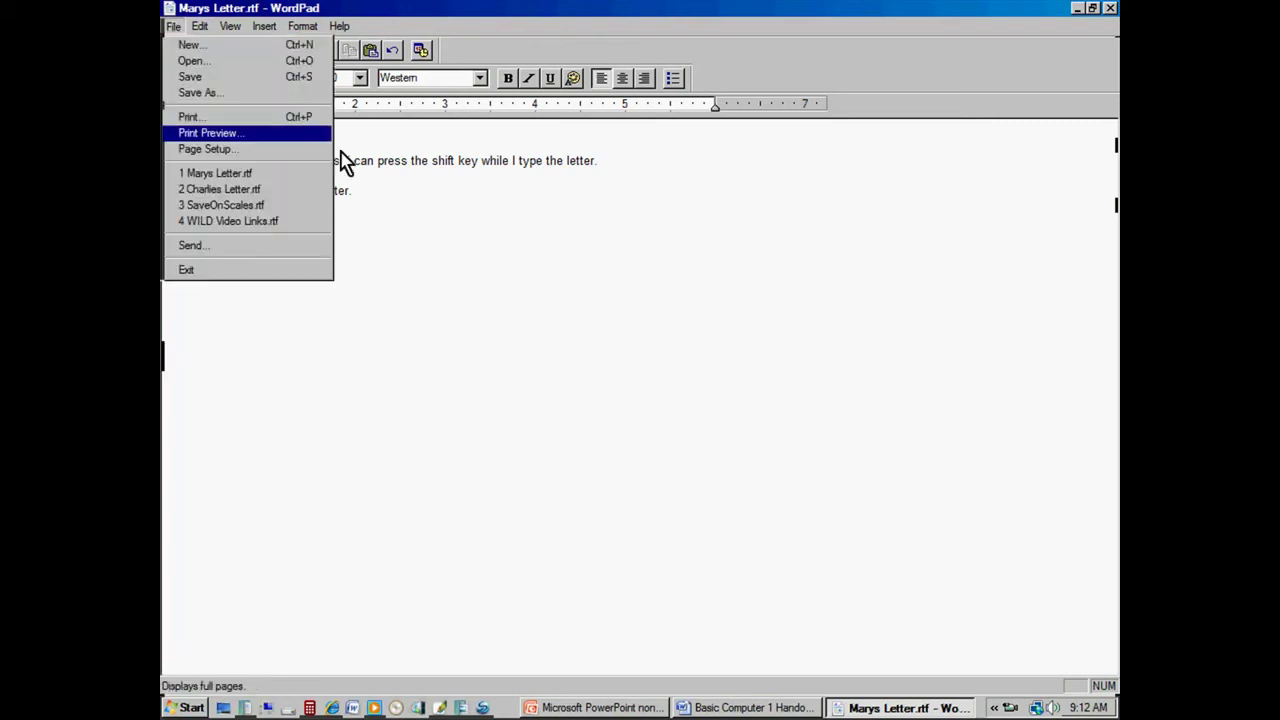
{"action": "left_click", "coordinate": [400, 263]}
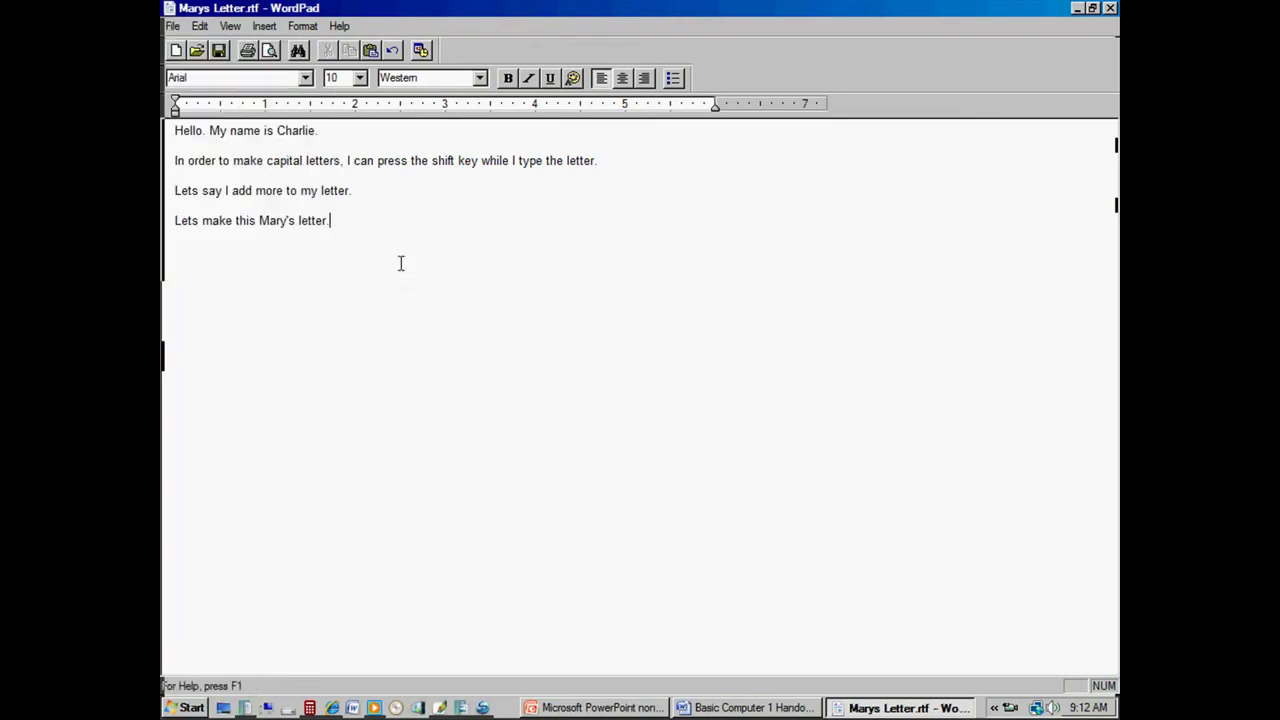
{"action": "left_click", "coordinate": [199, 52]}
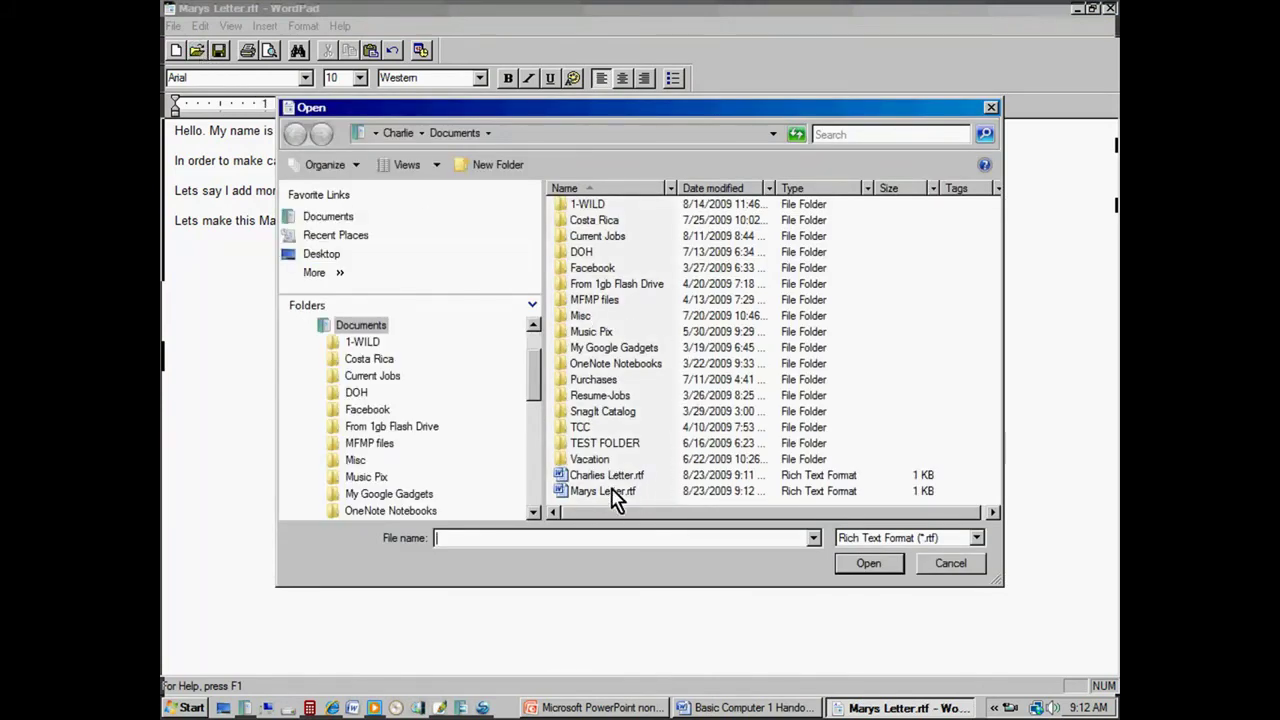
{"action": "left_click", "coordinate": [950, 564]}
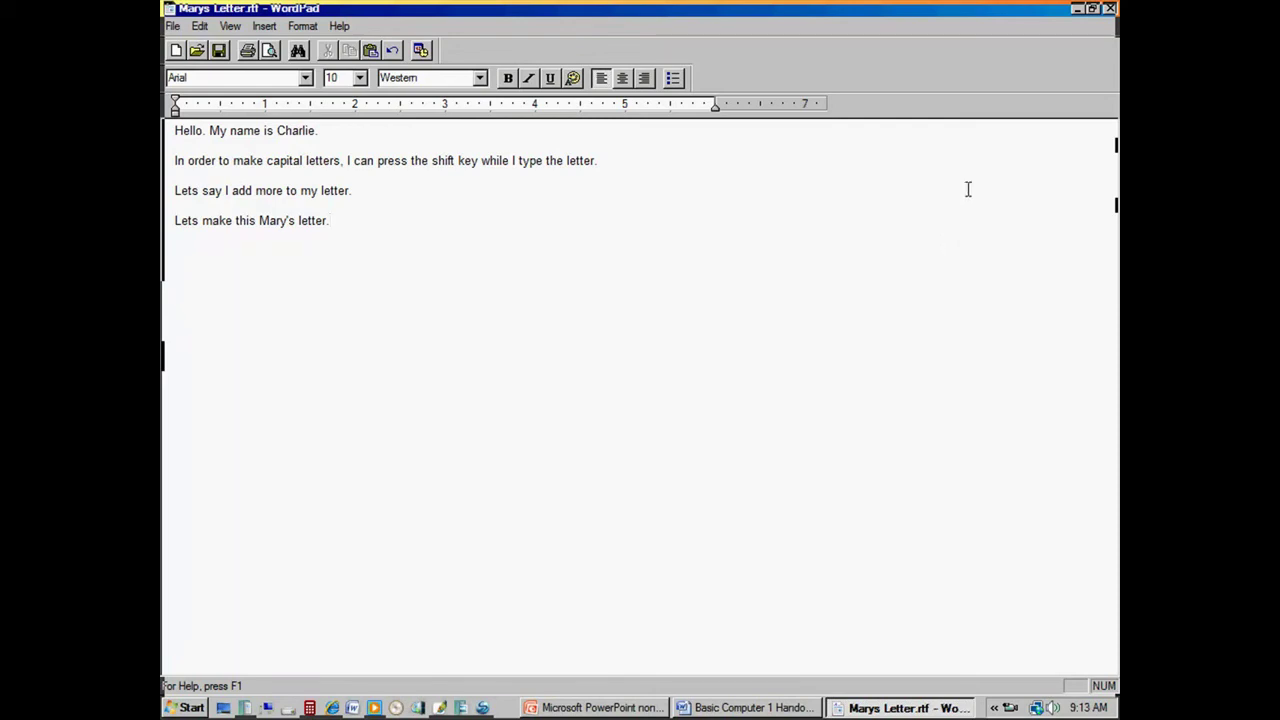
Minimize the letter's window, bring it back and restore it to a smaller, non-maximized size.
{"action": "left_click", "coordinate": [1078, 10]}
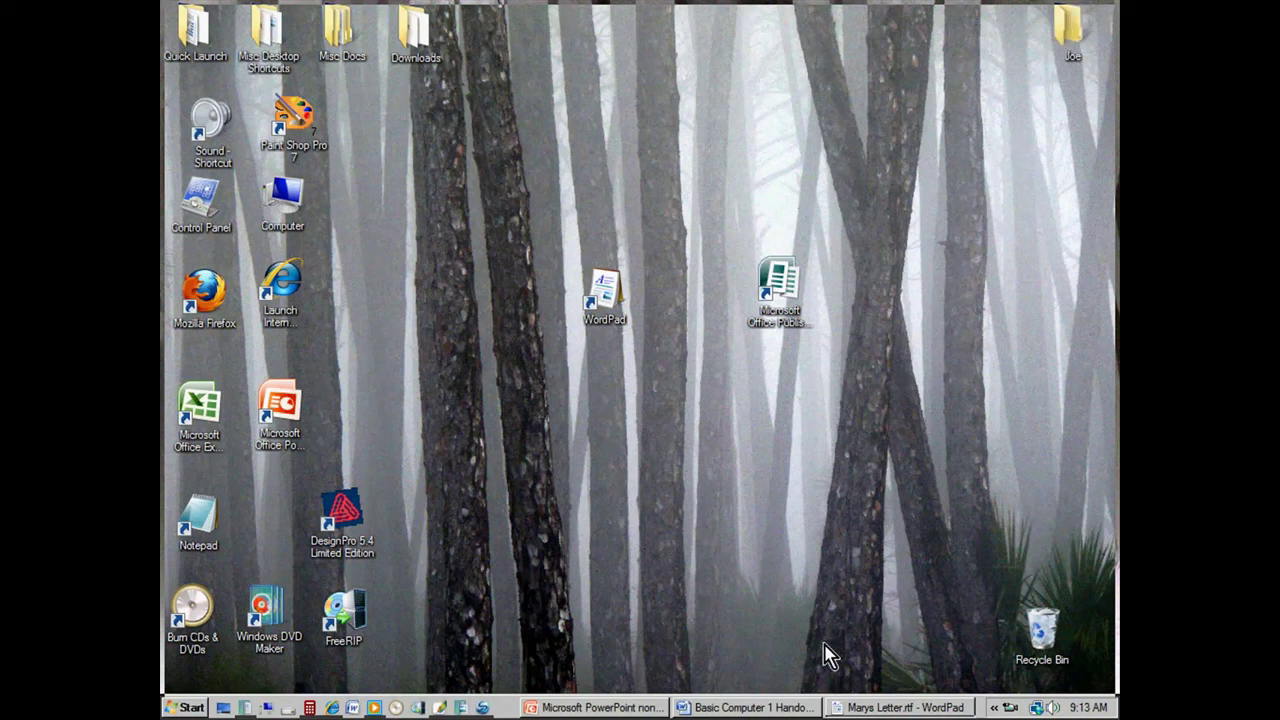
{"action": "left_click", "coordinate": [883, 708]}
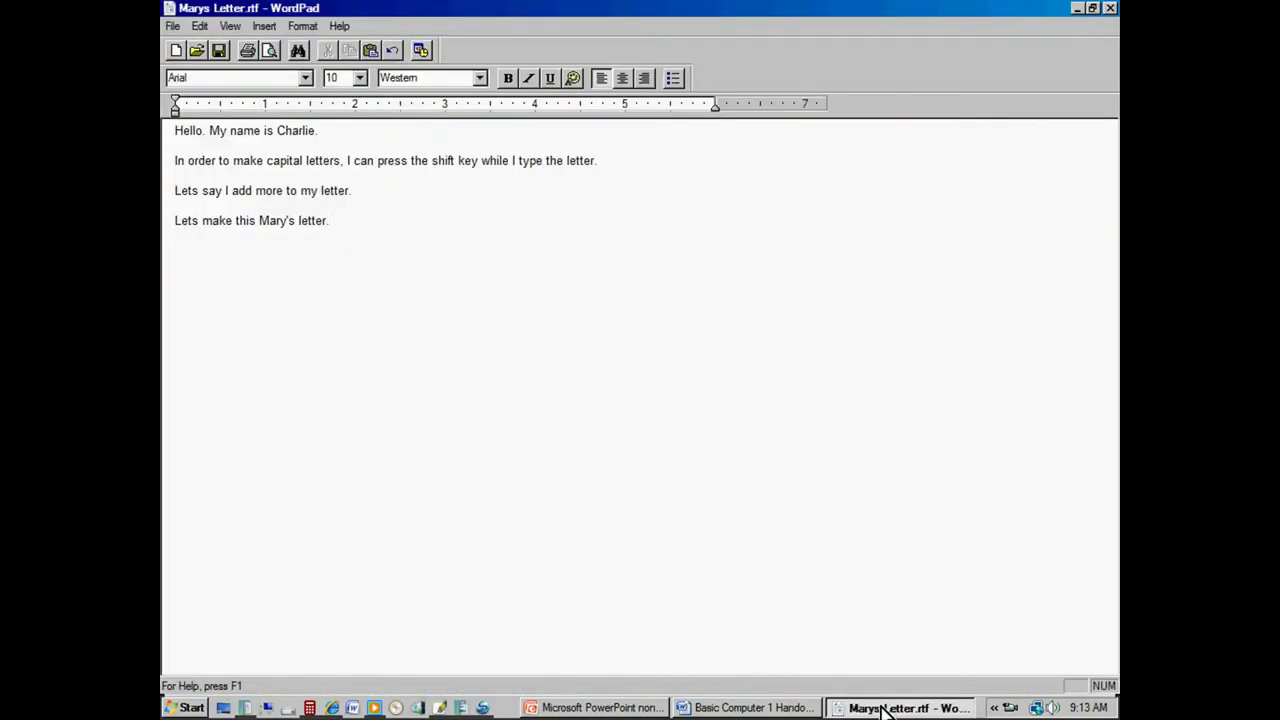
{"action": "left_click", "coordinate": [1092, 9]}
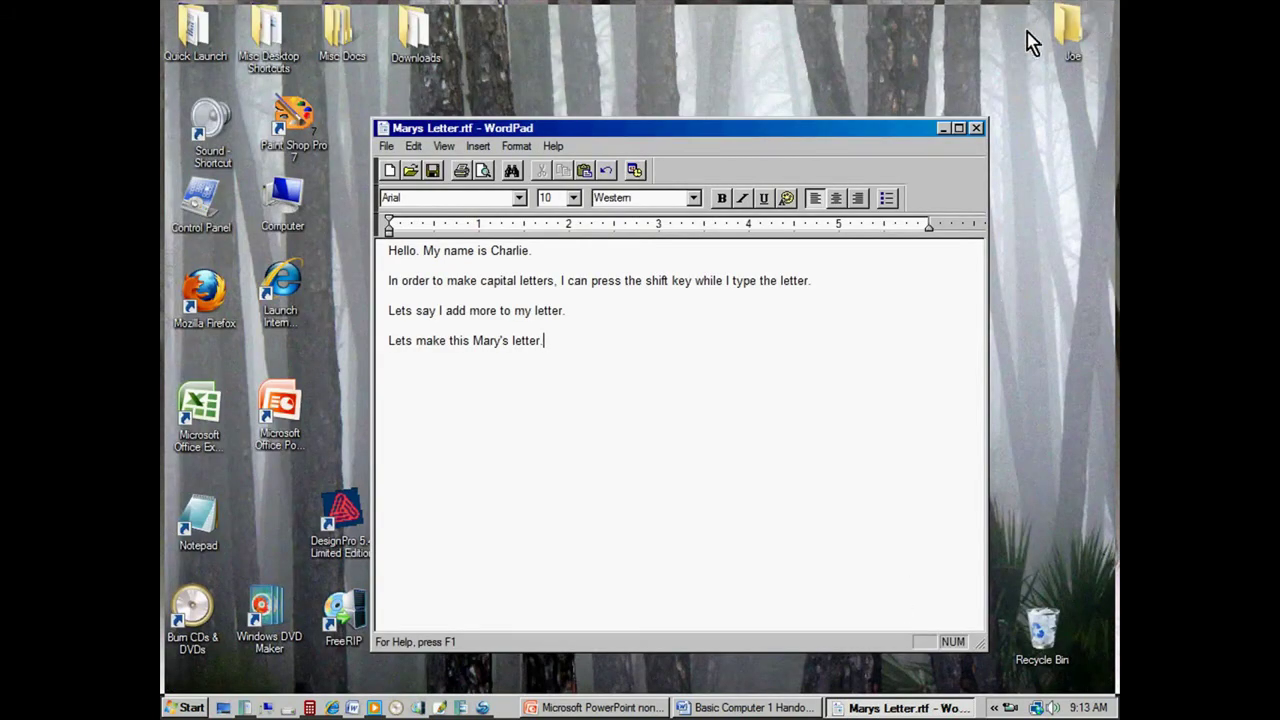
Reposition the WordPad window on the desktop, make it wider and shorter, and close it.
{"action": "left_click_drag", "start_coordinate": [833, 133], "coordinate": [736, 150]}
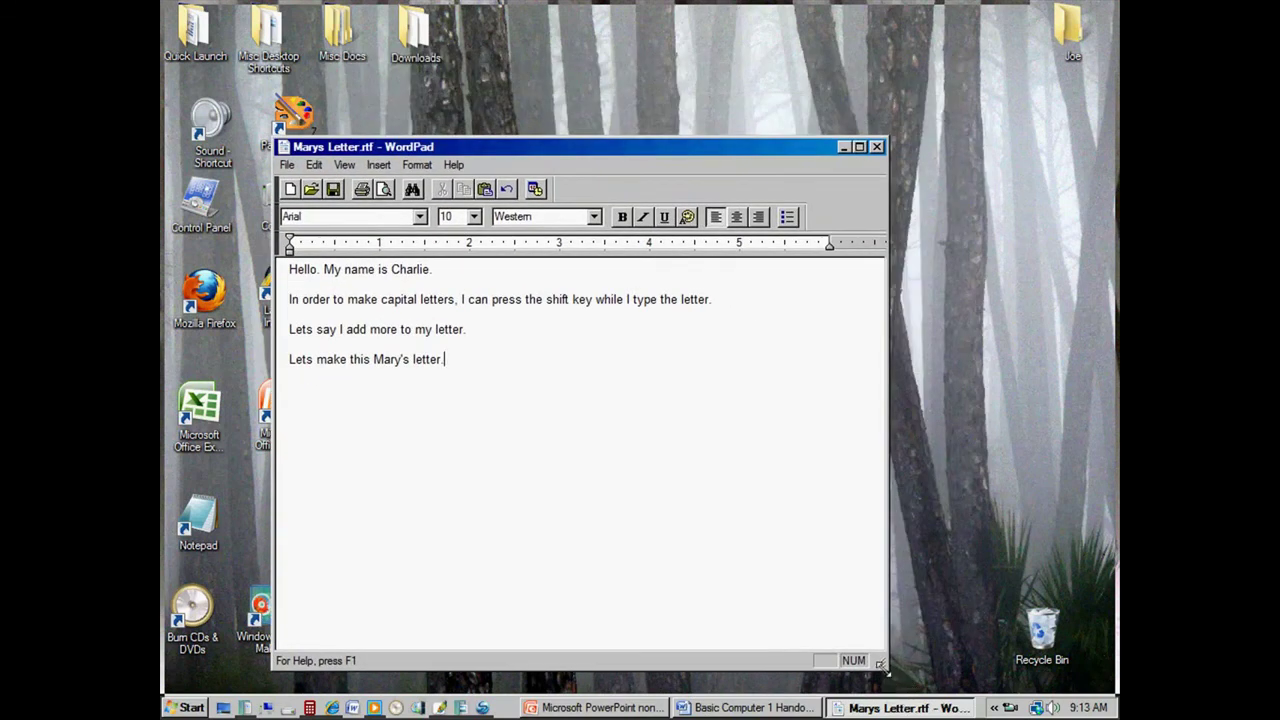
{"action": "left_click_drag", "start_coordinate": [884, 666], "coordinate": [946, 630]}
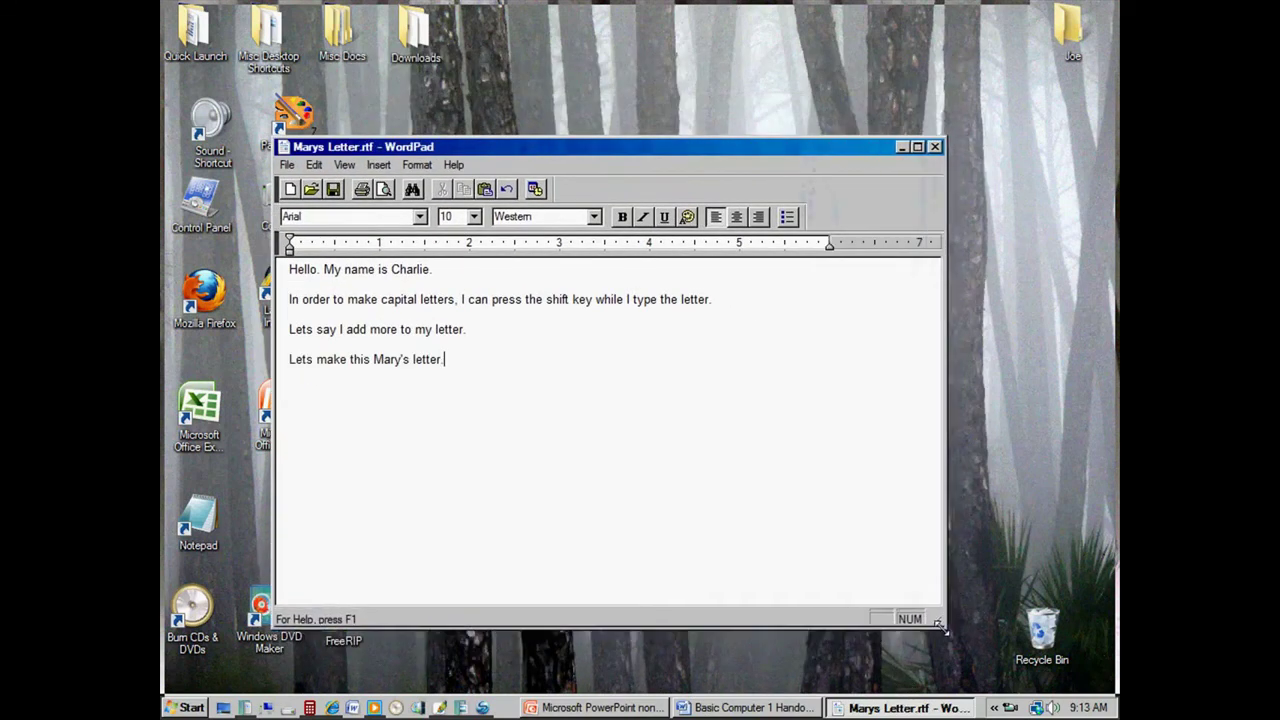
{"action": "left_click", "coordinate": [936, 148]}
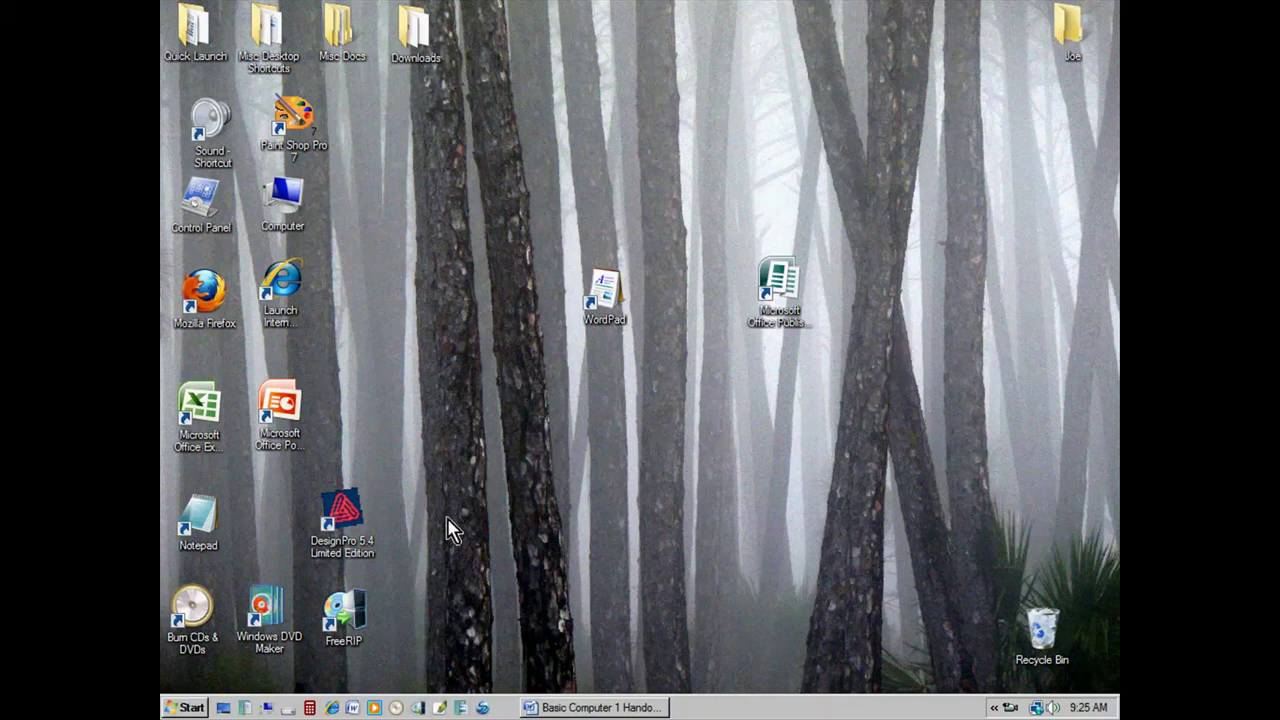
Open Windows Help and Support, view the "Introduction to computers" article under Windows Basics and return to the topic list.
{"action": "left_click", "coordinate": [190, 710]}
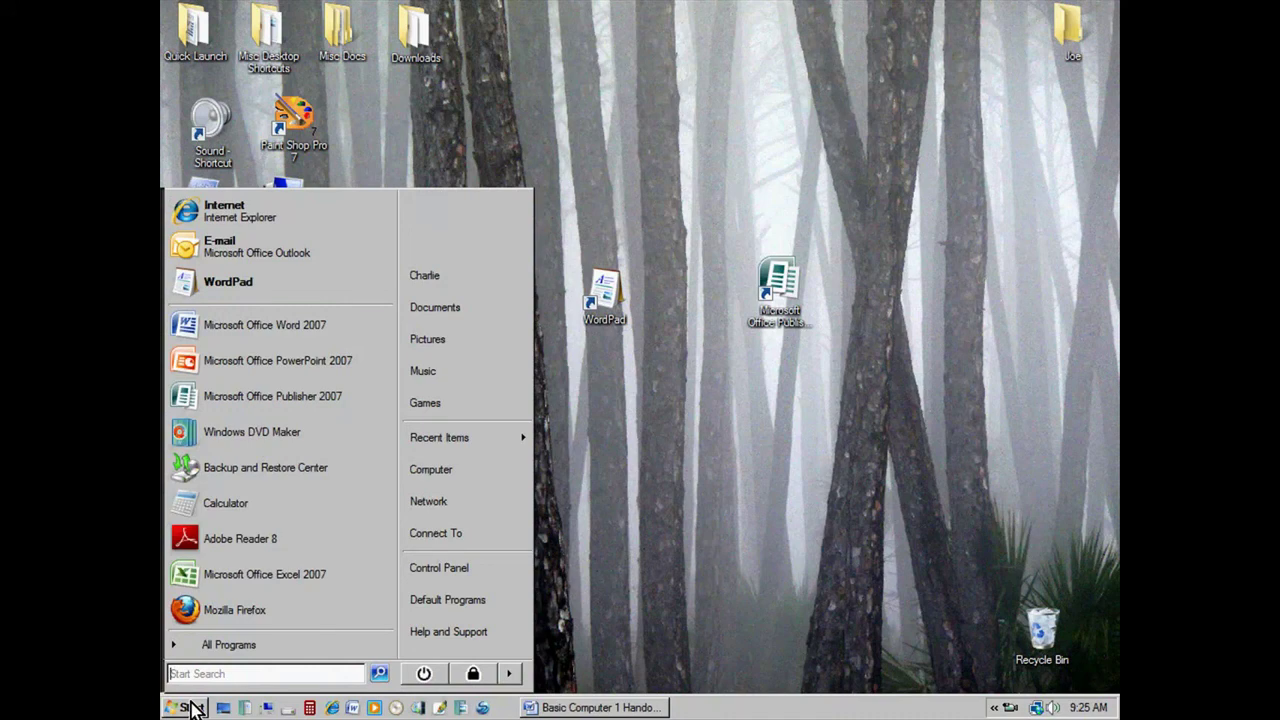
{"action": "left_click", "coordinate": [459, 634]}
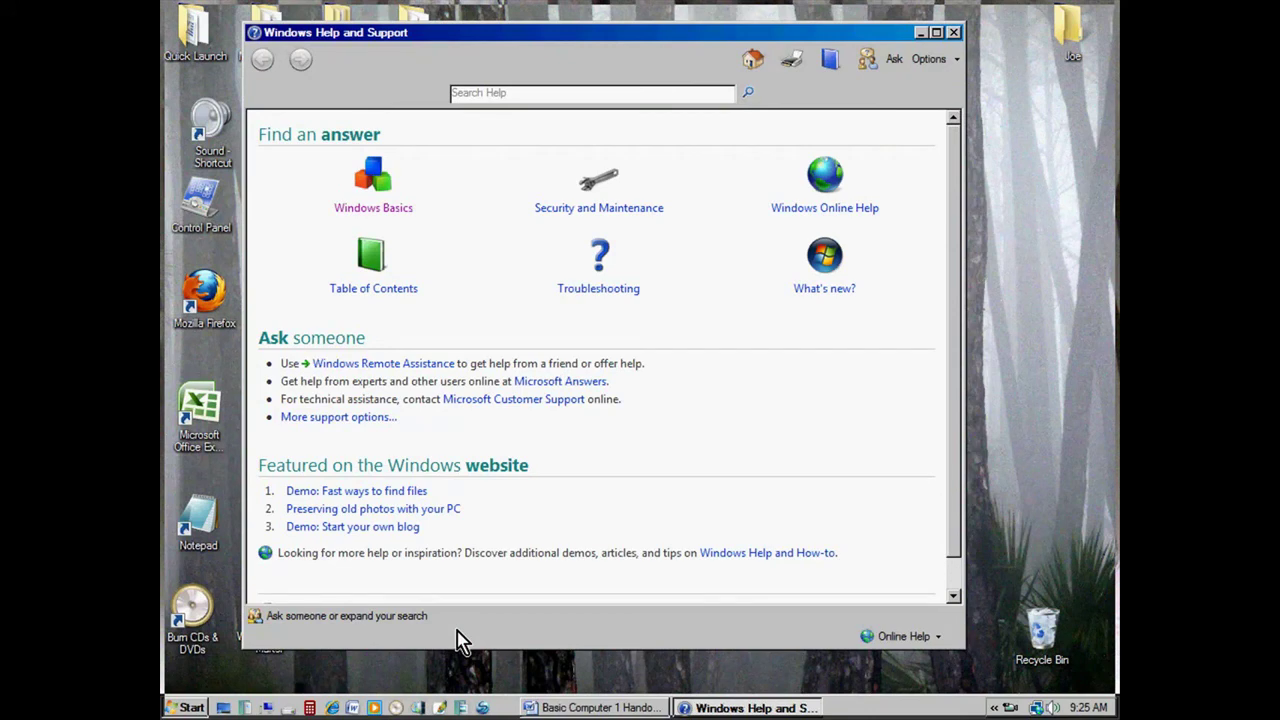
{"action": "left_click", "coordinate": [378, 213]}
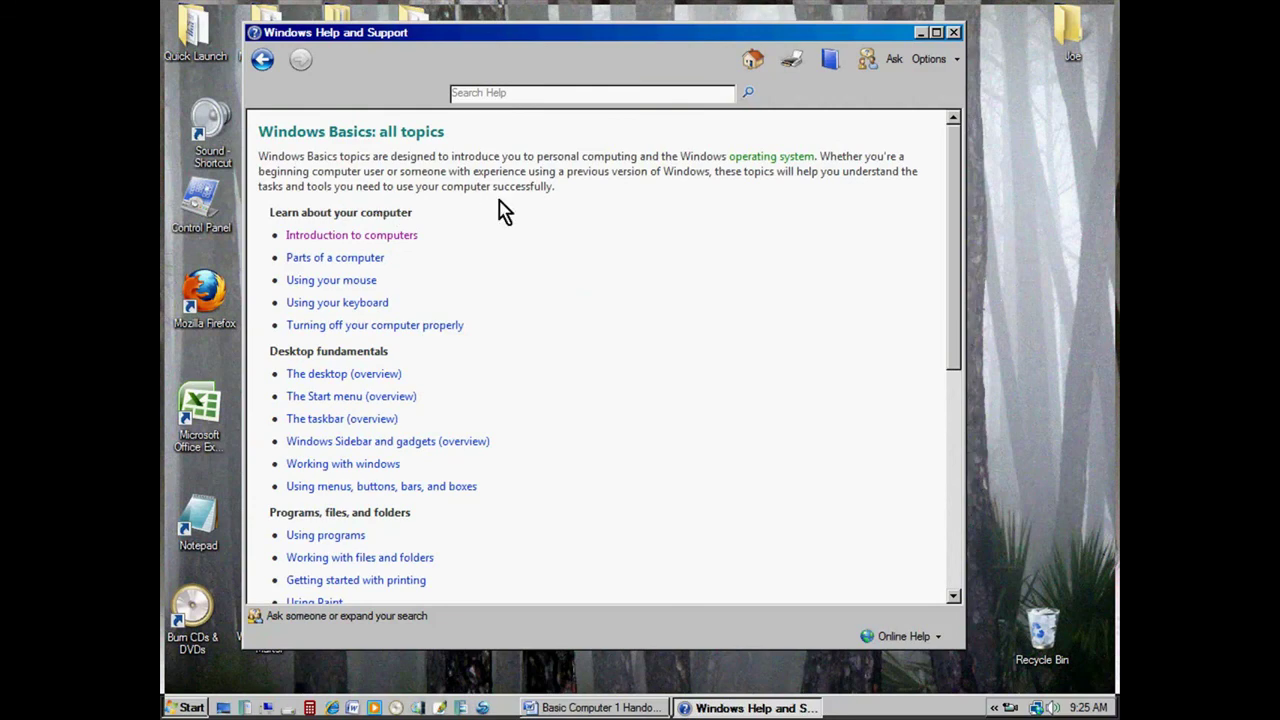
{"action": "left_click", "coordinate": [343, 238]}
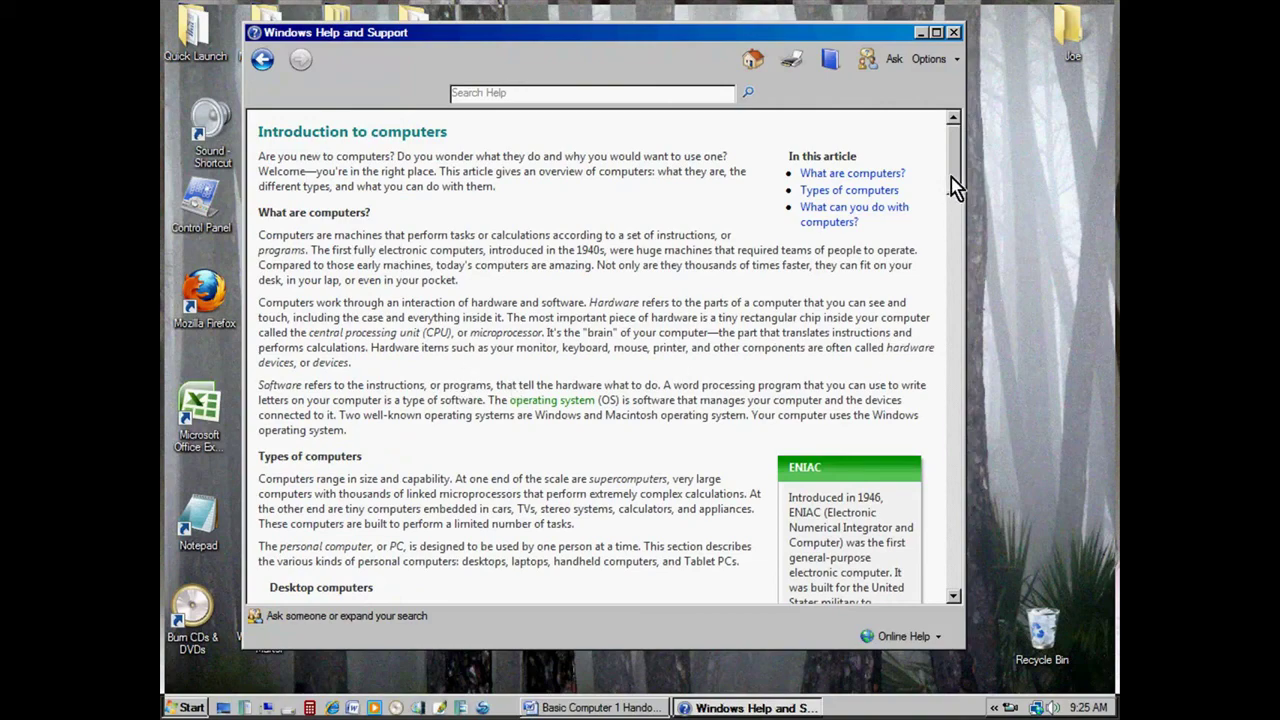
{"action": "mouse_move", "coordinate": [956, 186]}
{"action": "left_mouse_down"}
{"action": "mouse_move", "coordinate": [957, 223]}
{"action": "mouse_move", "coordinate": [957, 177]}
{"action": "left_mouse_up"}
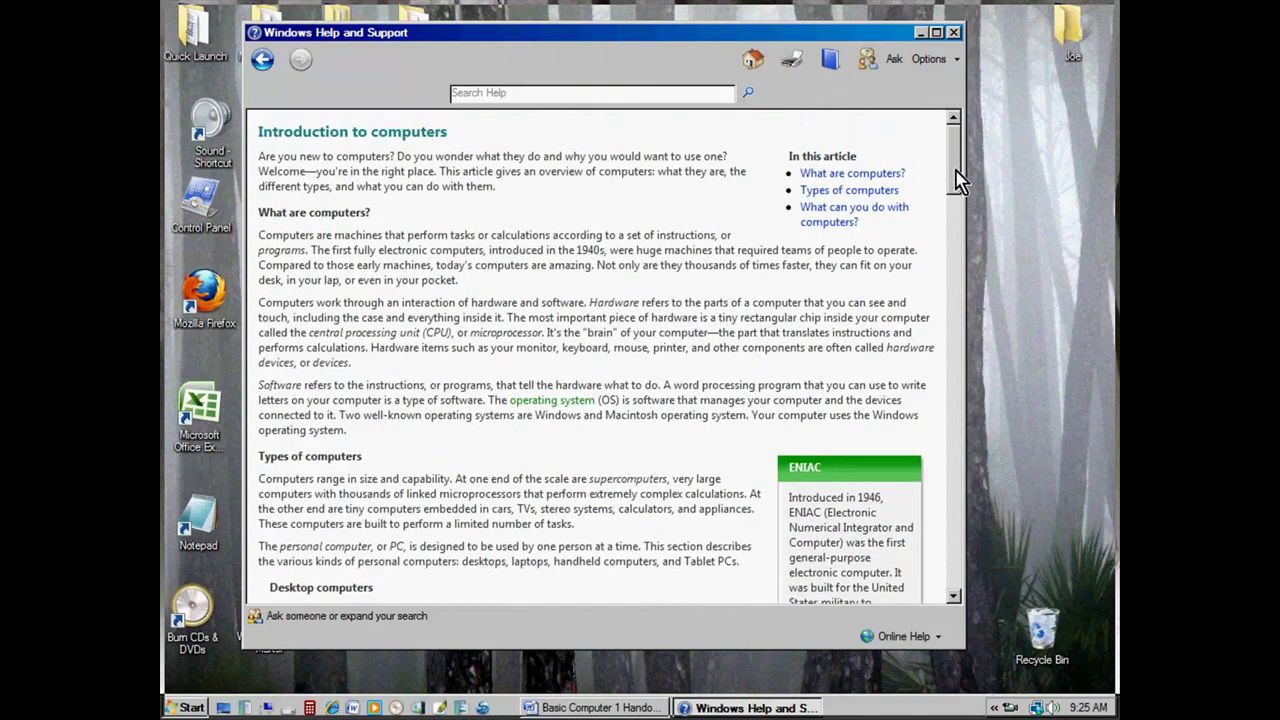
{"action": "left_click", "coordinate": [262, 62]}
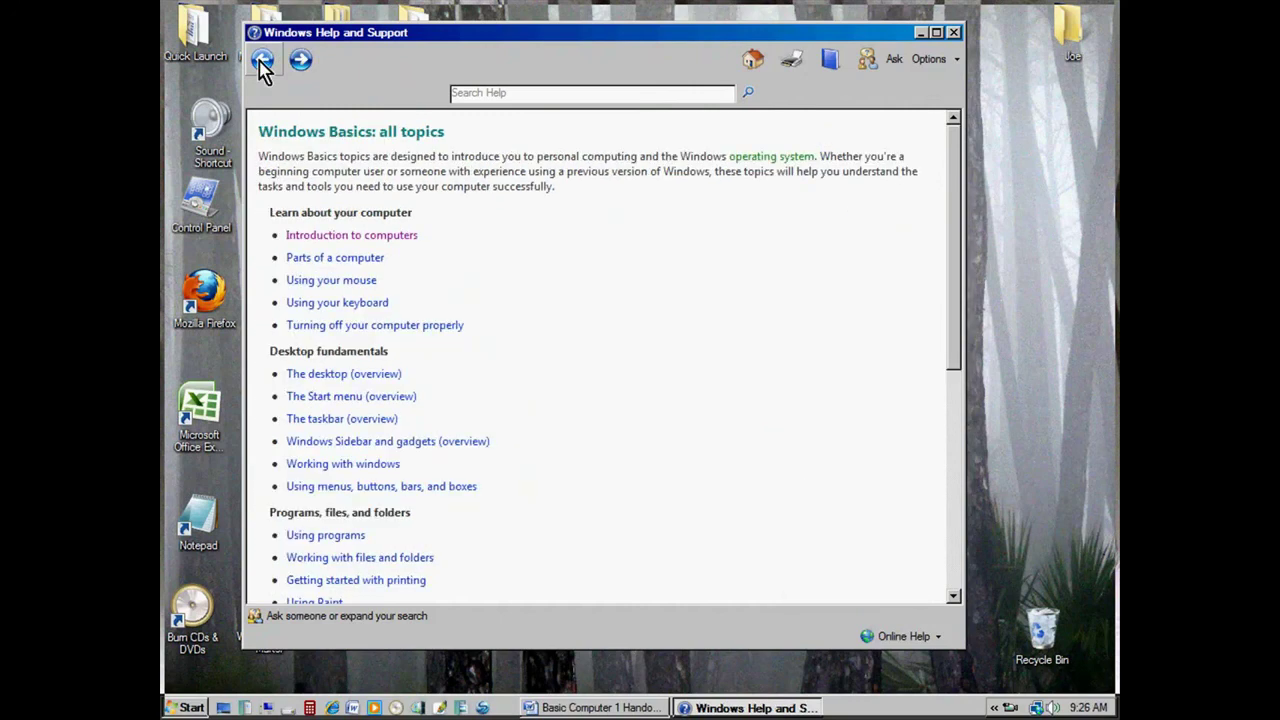
Search the help for "files" and open the article "Working with files and folders".
{"action": "left_click", "coordinate": [531, 93]}
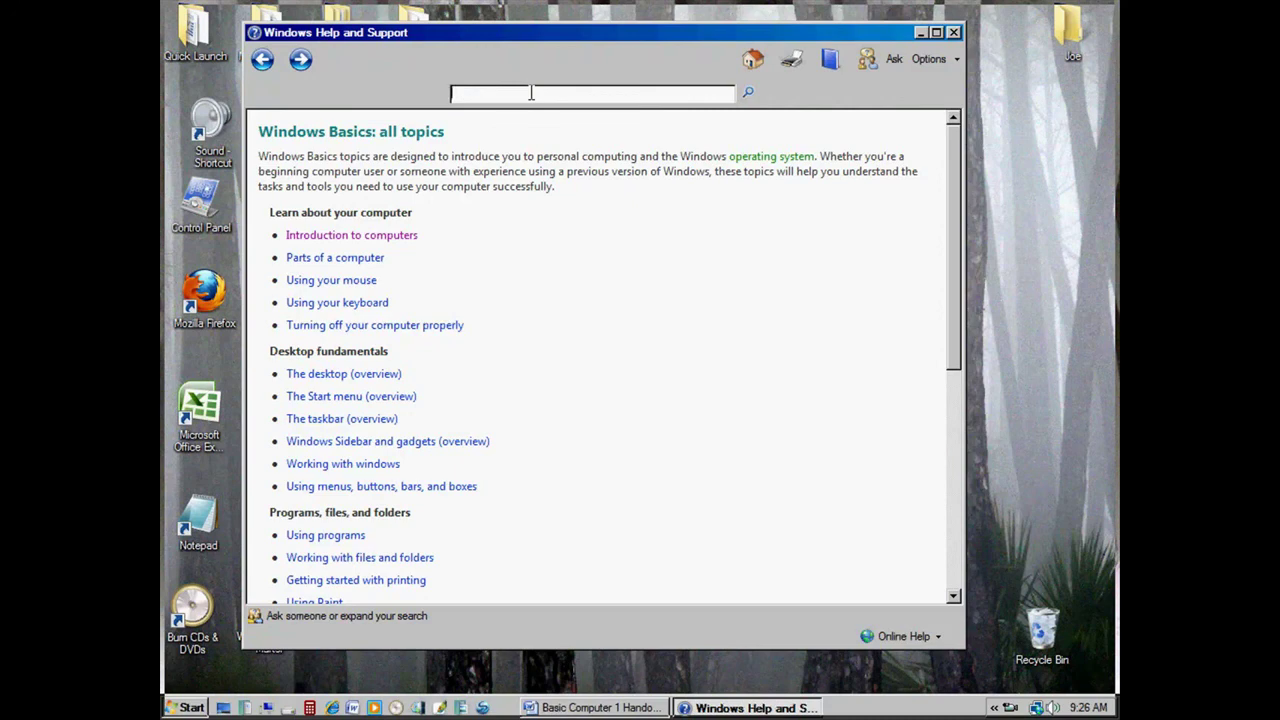
{"action": "type", "text": "files"}
{"action": "left_click", "coordinate": [749, 94]}
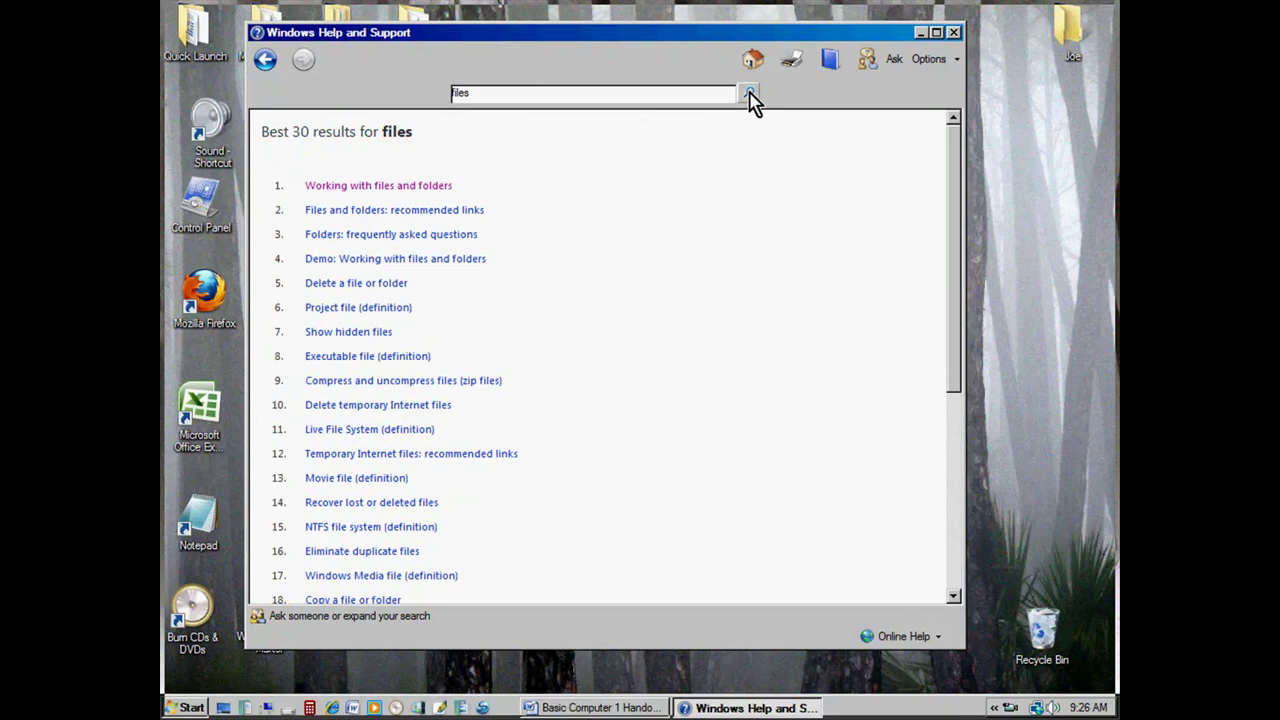
{"action": "left_click", "coordinate": [405, 188]}
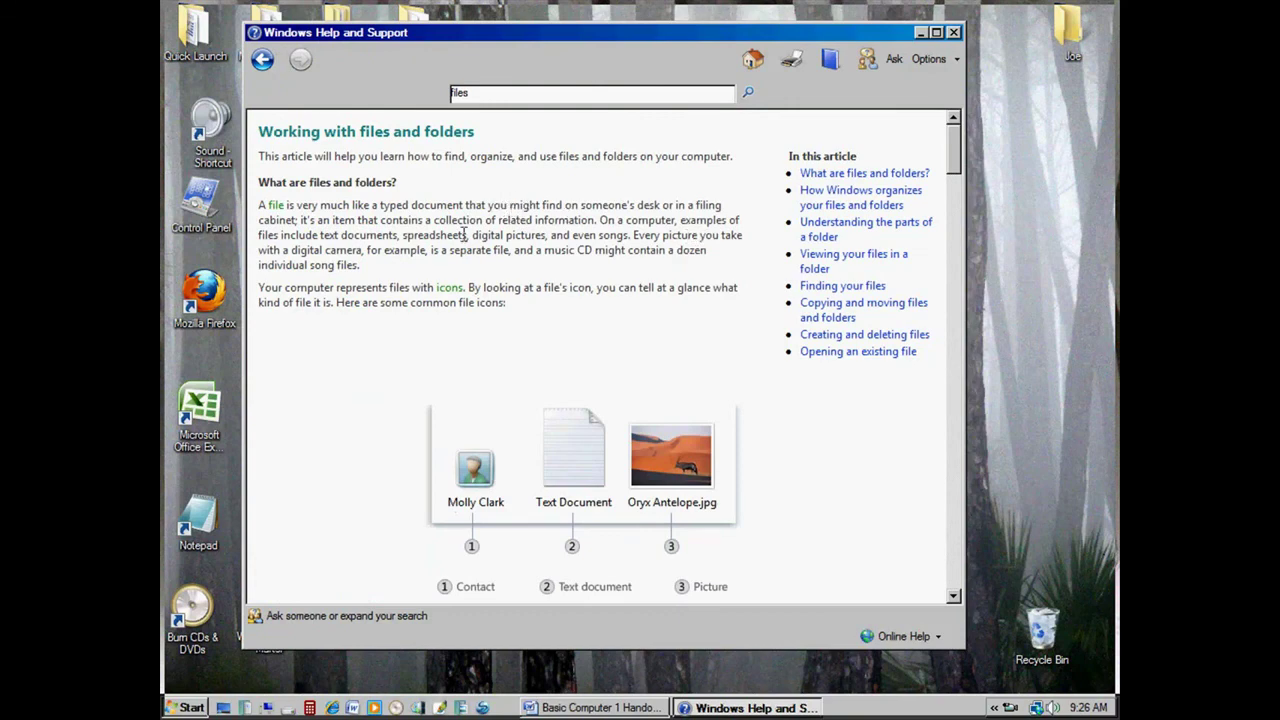
Look through the "Working with files and folders" article, including how Windows organizes files, the parts of a folder, viewing options and finding files.
{"action": "scroll", "coordinate": [397, 240], "scroll_direction": "down", "scroll_amount": 5}
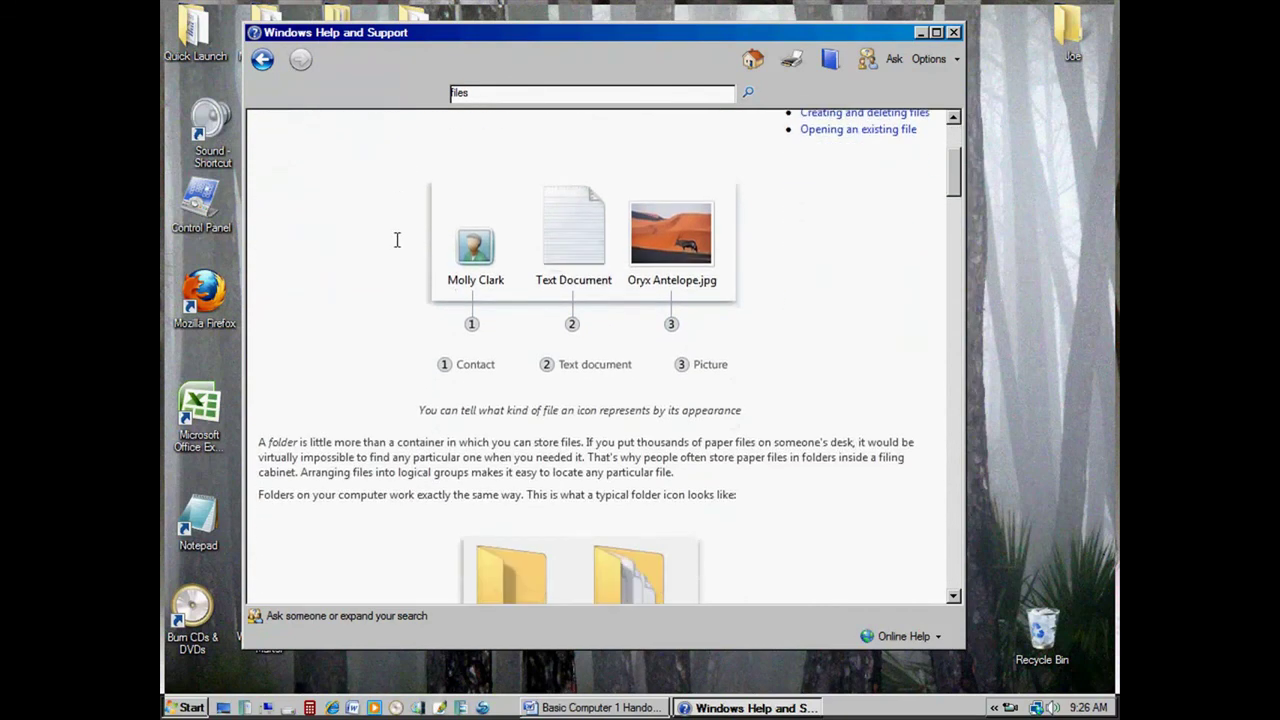
{"action": "scroll", "coordinate": [397, 240], "scroll_direction": "down", "scroll_amount": 5}
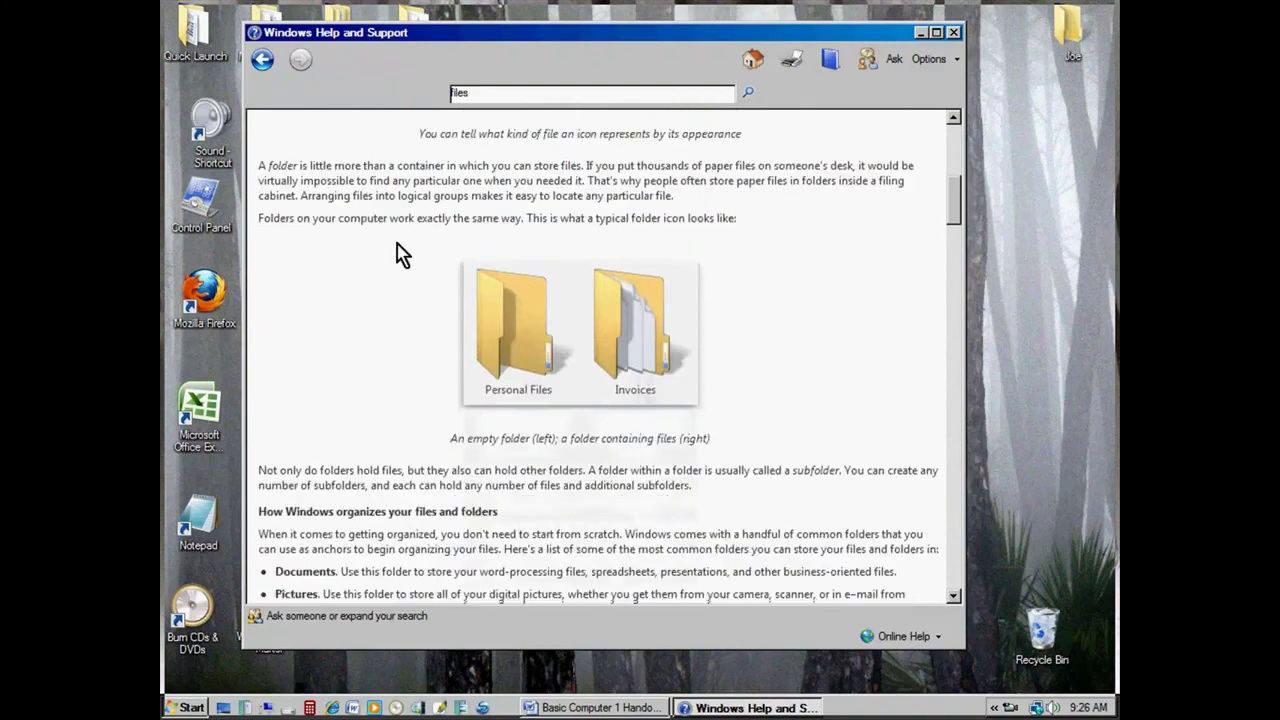
{"action": "scroll", "coordinate": [396, 241], "scroll_direction": "down", "scroll_amount": 3}
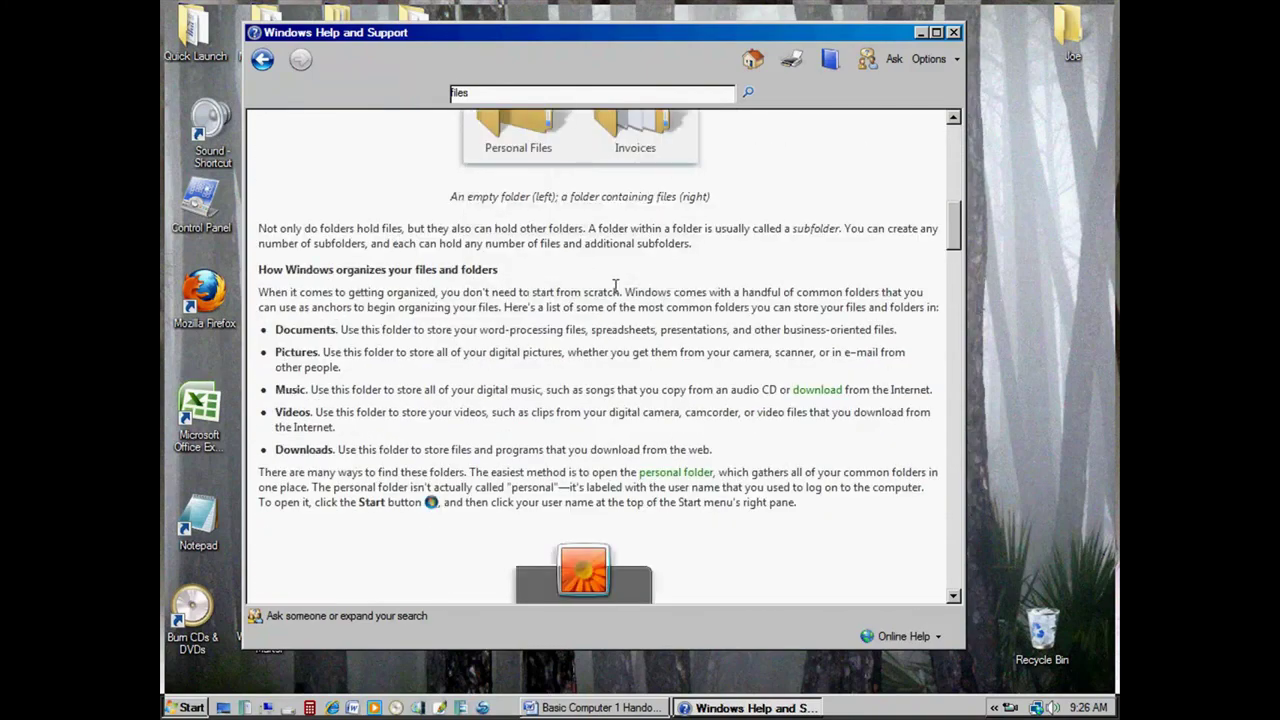
{"action": "scroll", "coordinate": [748, 291], "scroll_direction": "down", "scroll_amount": 4}
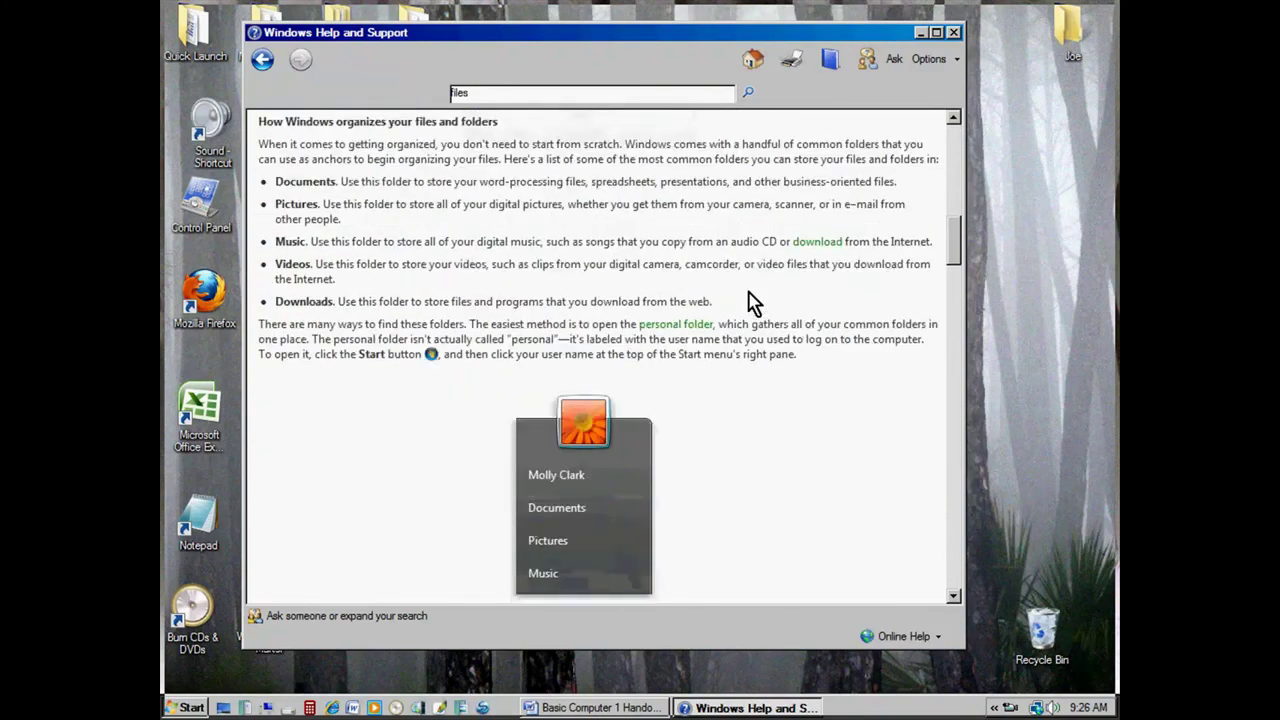
{"action": "scroll", "coordinate": [749, 285], "scroll_direction": "down", "scroll_amount": 5}
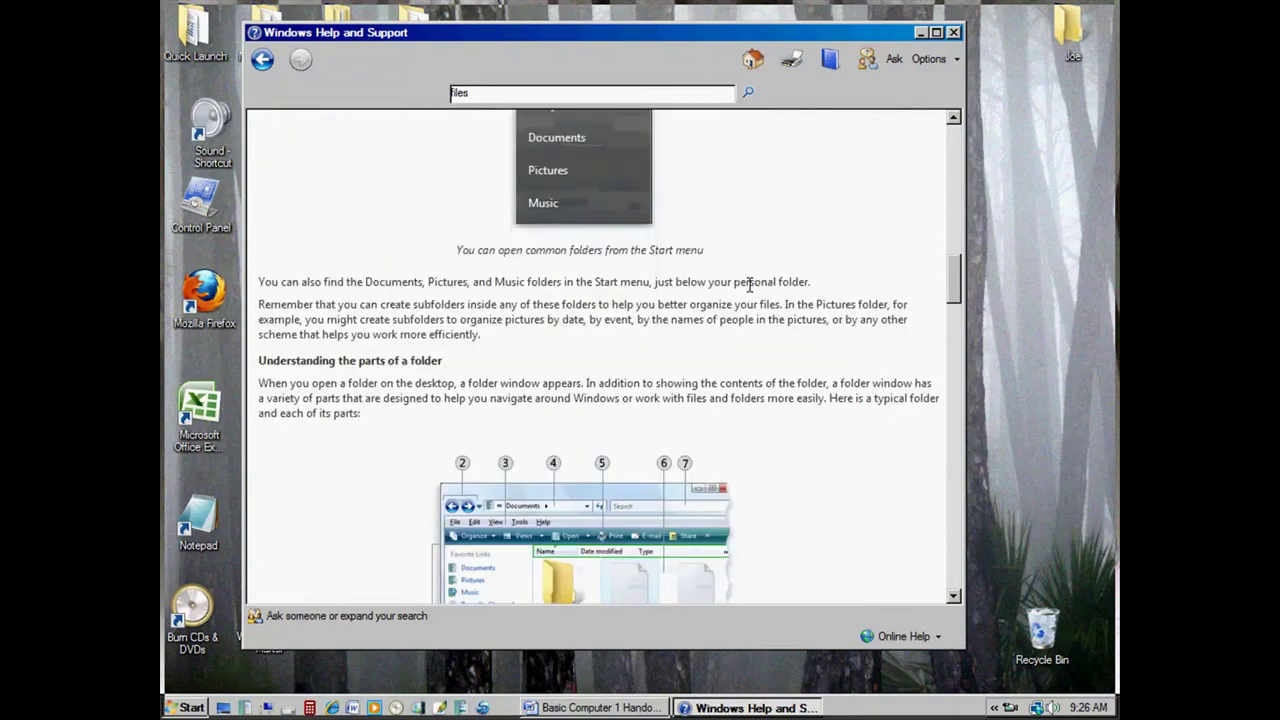
{"action": "scroll", "coordinate": [749, 285], "scroll_direction": "down", "scroll_amount": 5}
{"action": "scroll", "coordinate": [814, 277], "scroll_direction": "down", "scroll_amount": 5}
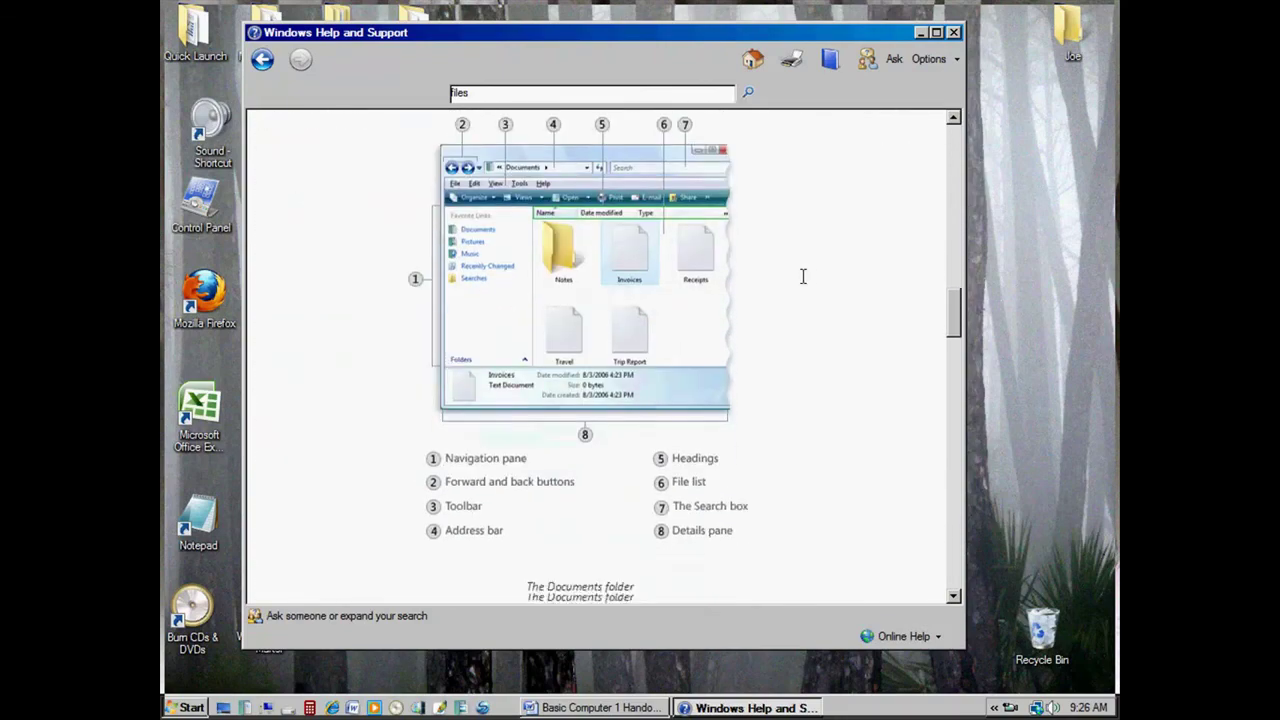
{"action": "scroll", "coordinate": [801, 276], "scroll_direction": "down", "scroll_amount": 6}
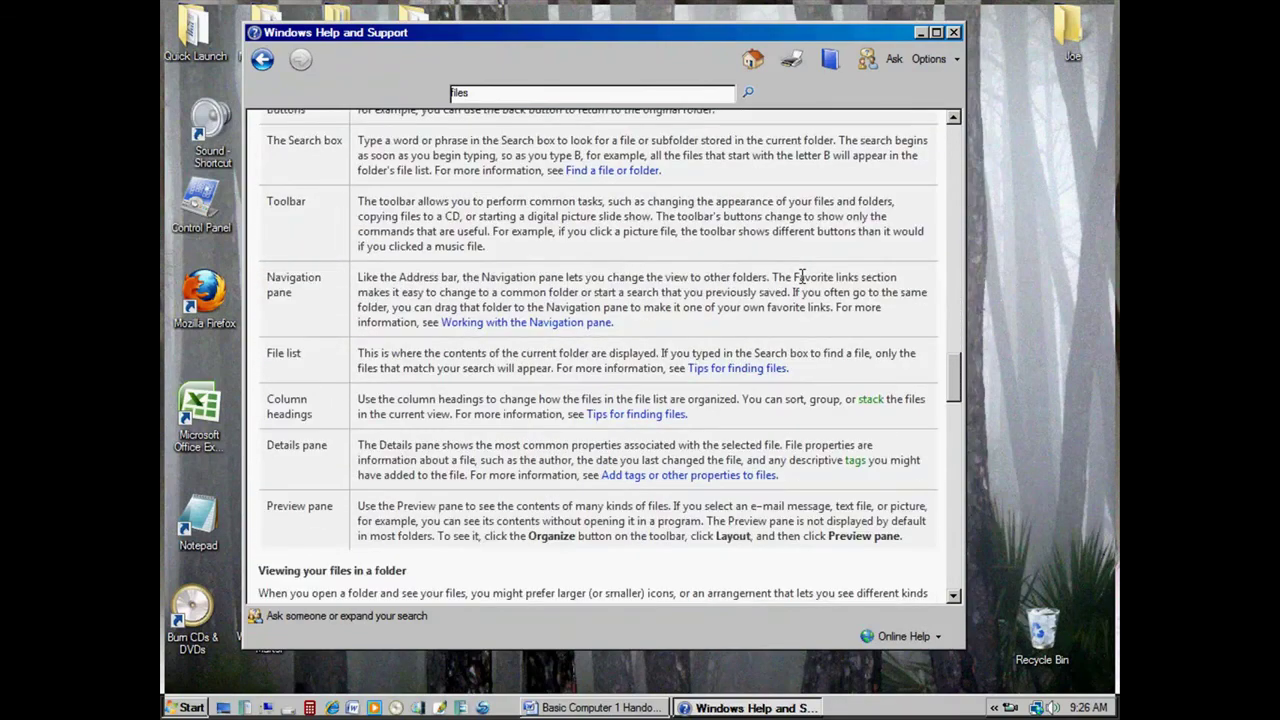
{"action": "scroll", "coordinate": [801, 276], "scroll_direction": "down", "scroll_amount": 12}
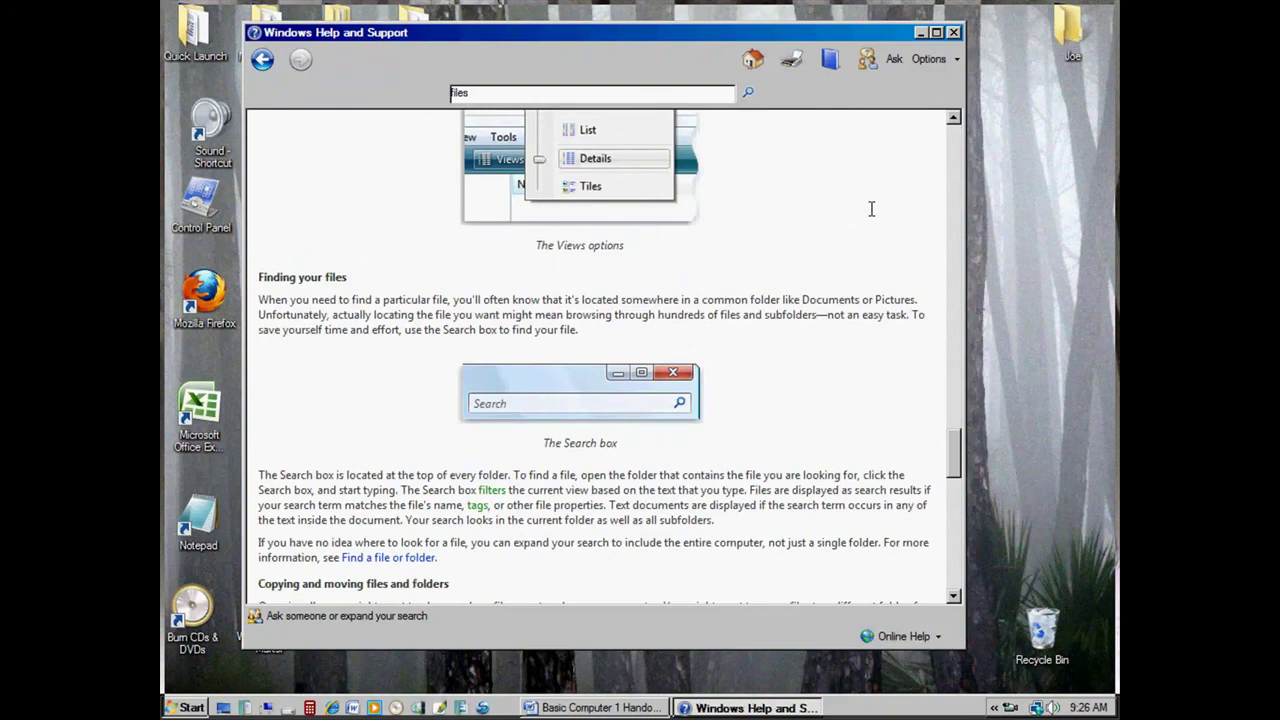
{"action": "scroll", "coordinate": [869, 205], "scroll_direction": "up", "scroll_amount": 8}
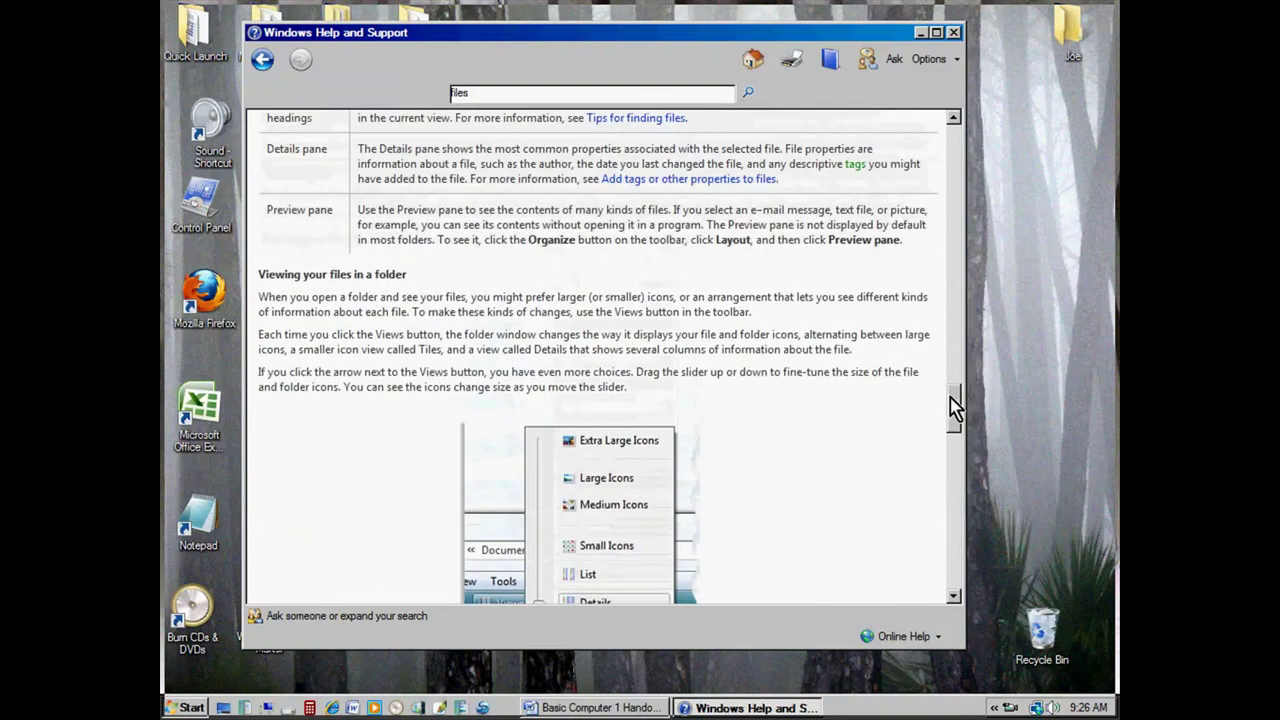
{"action": "left_click_drag", "start_coordinate": [953, 405], "coordinate": [954, 143]}
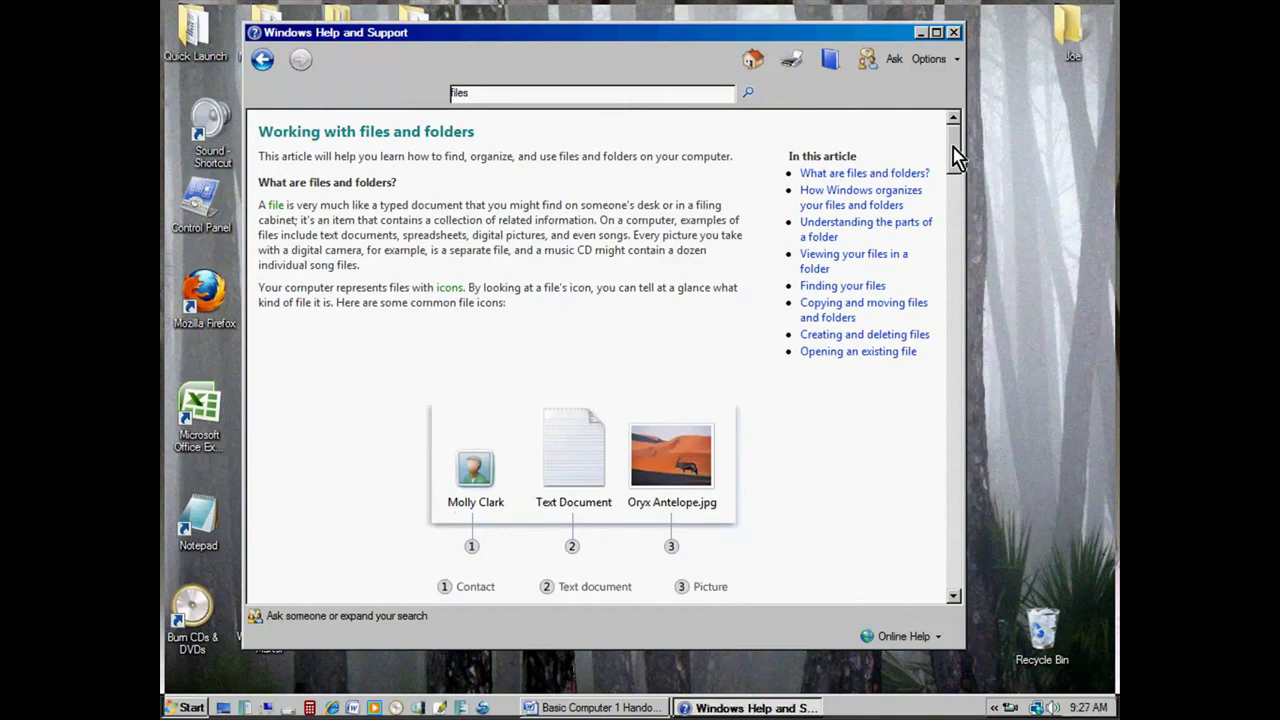
{"action": "left_click_drag", "start_coordinate": [955, 155], "coordinate": [951, 371]}
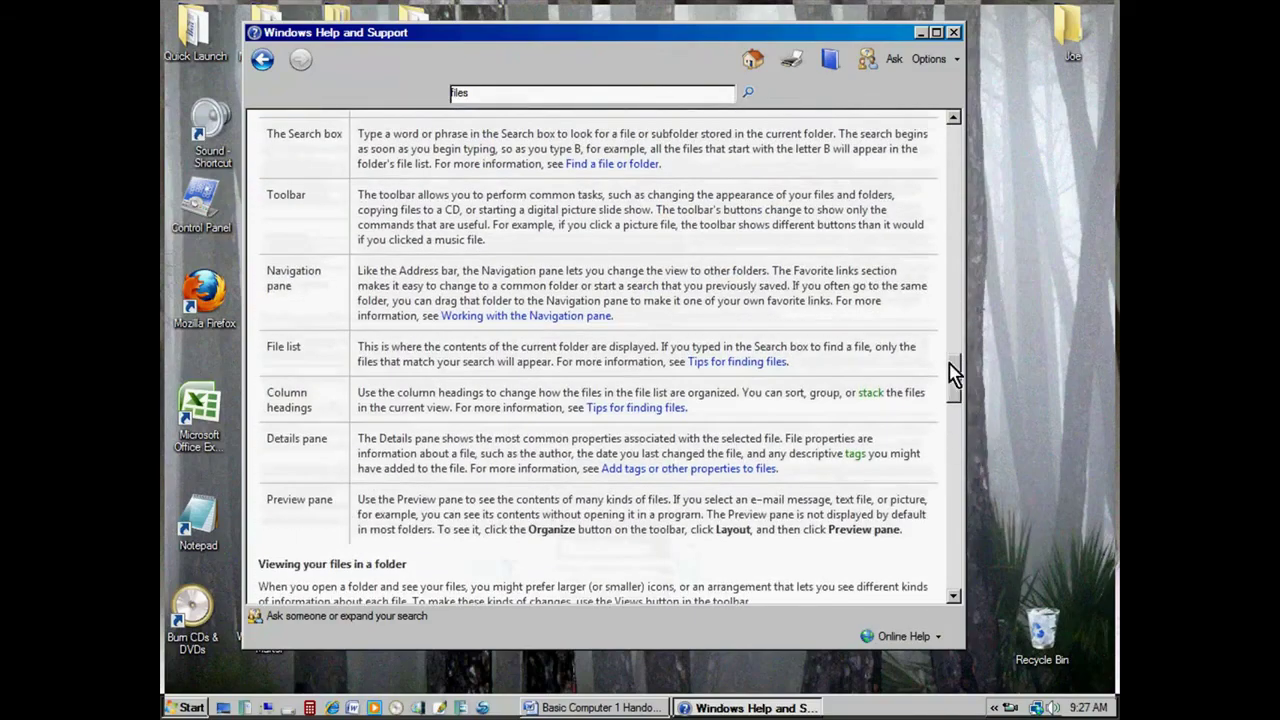
{"action": "left_click", "coordinate": [953, 118]}
{"action": "scroll", "coordinate": [953, 118], "scroll_direction": "up", "scroll_amount": 15}
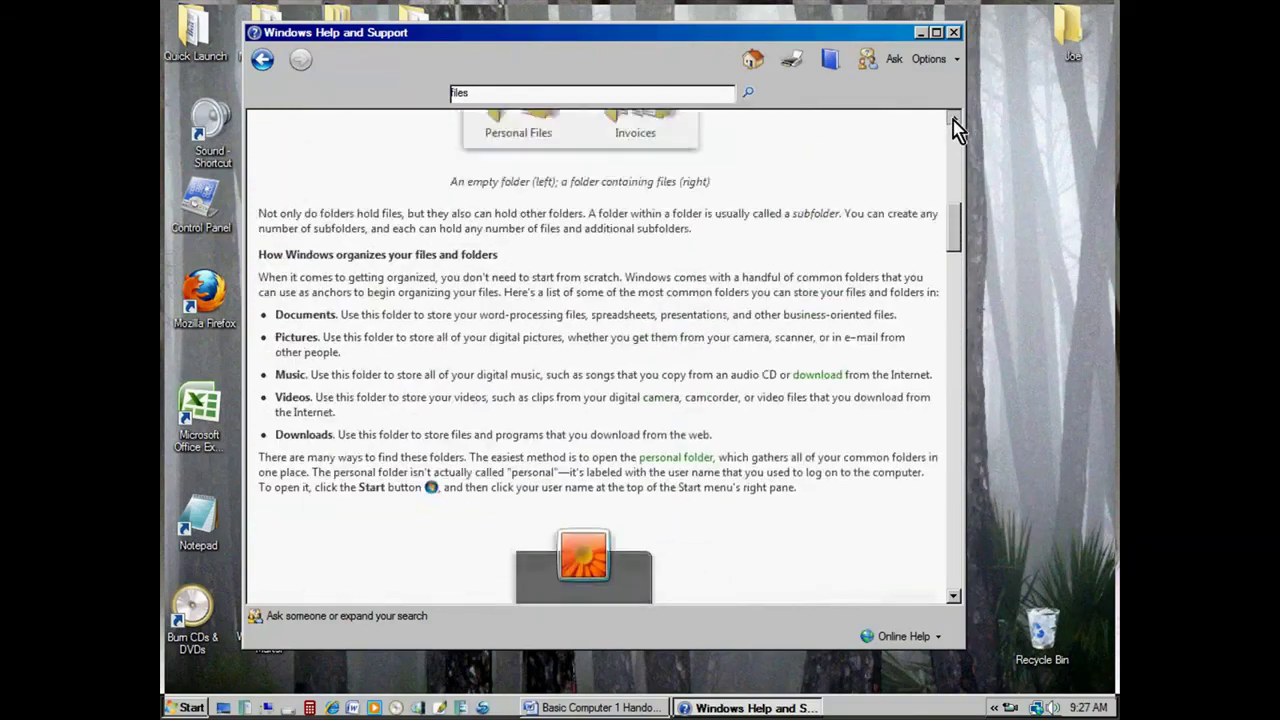
Skim the "Working with files and folders" article through the section on how Windows organizes files and return to its beginning.
{"action": "scroll", "coordinate": [955, 127], "scroll_direction": "up", "scroll_amount": 5}
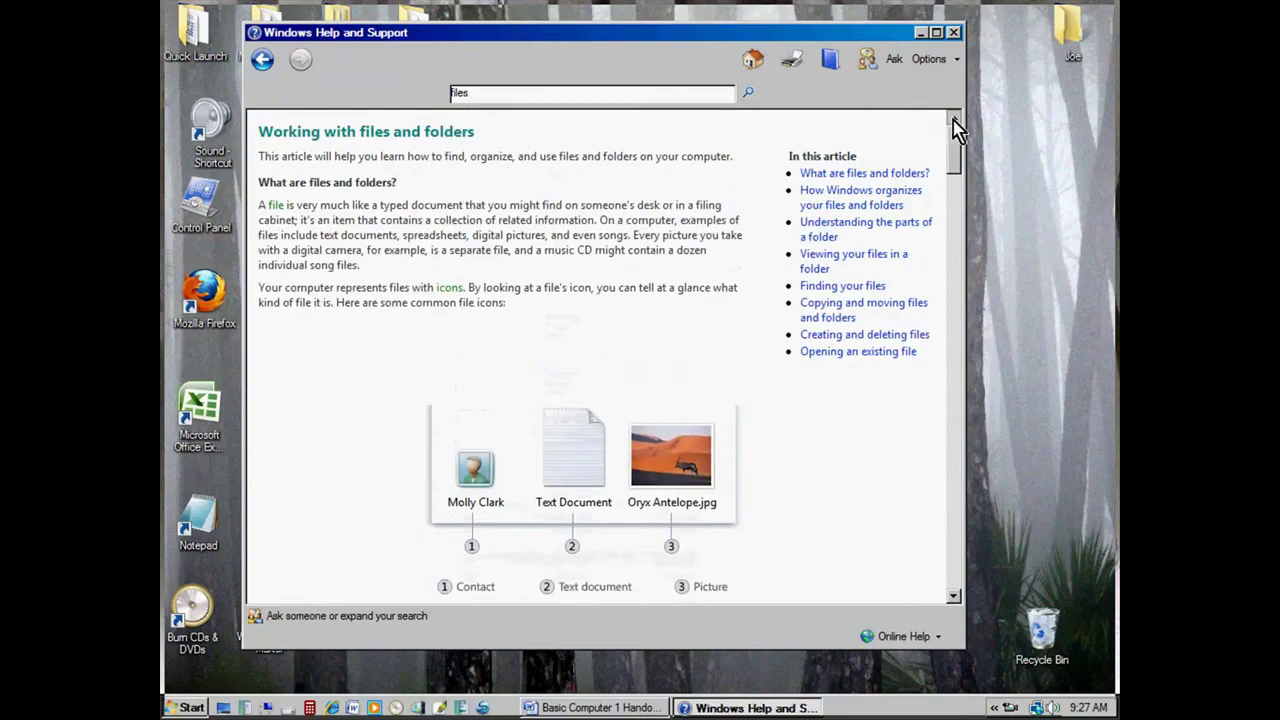
{"action": "left_click", "coordinate": [953, 597]}
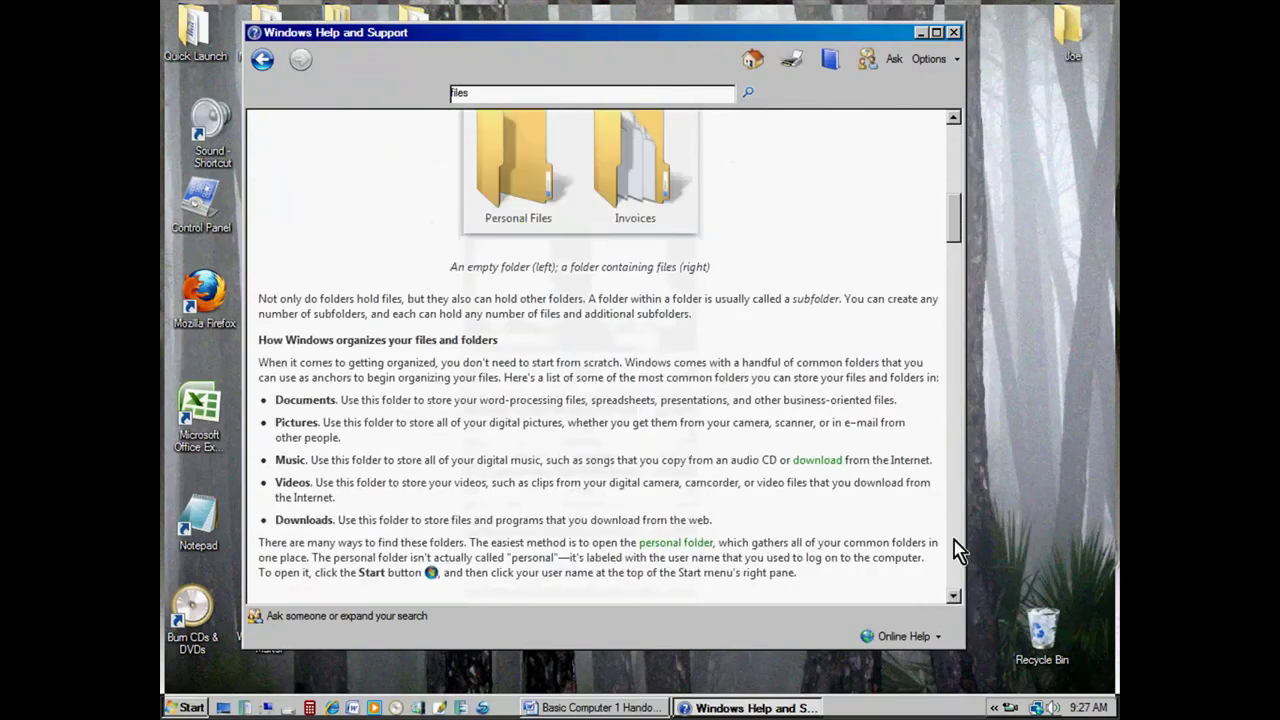
{"action": "left_click", "coordinate": [957, 540]}
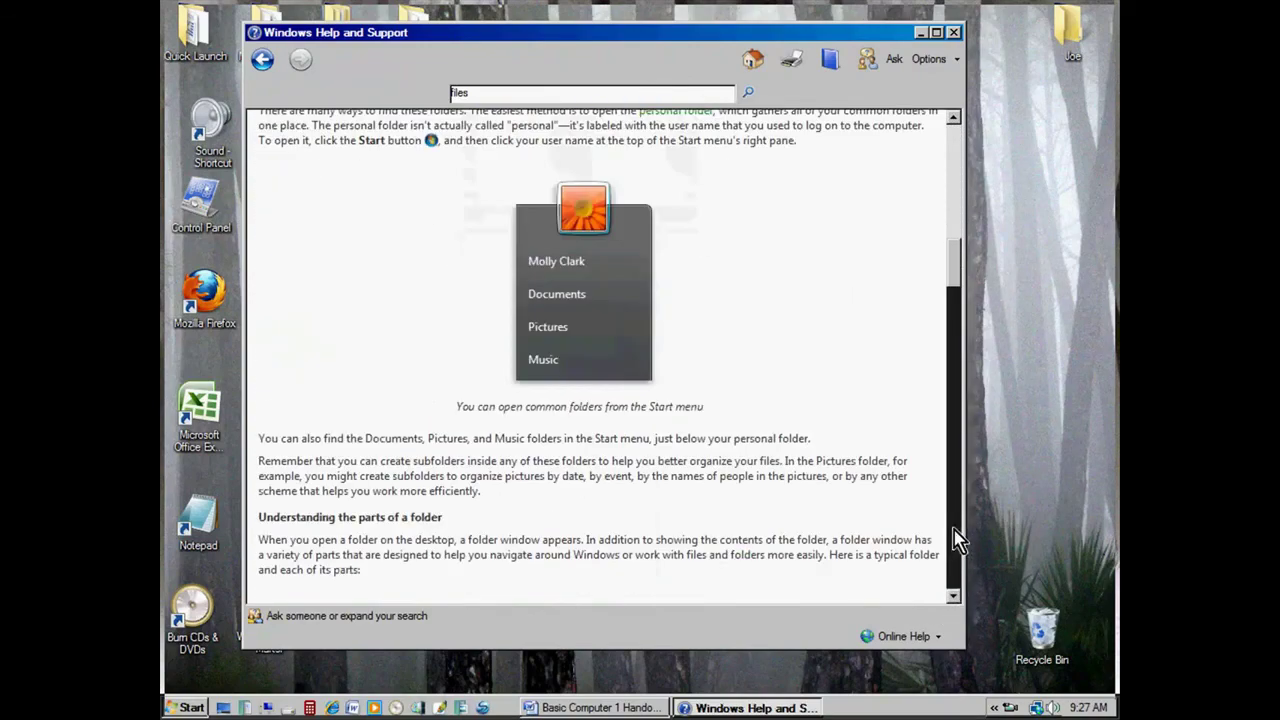
{"action": "left_click", "coordinate": [958, 210]}
{"action": "left_click_drag", "start_coordinate": [958, 210], "coordinate": [929, 137]}
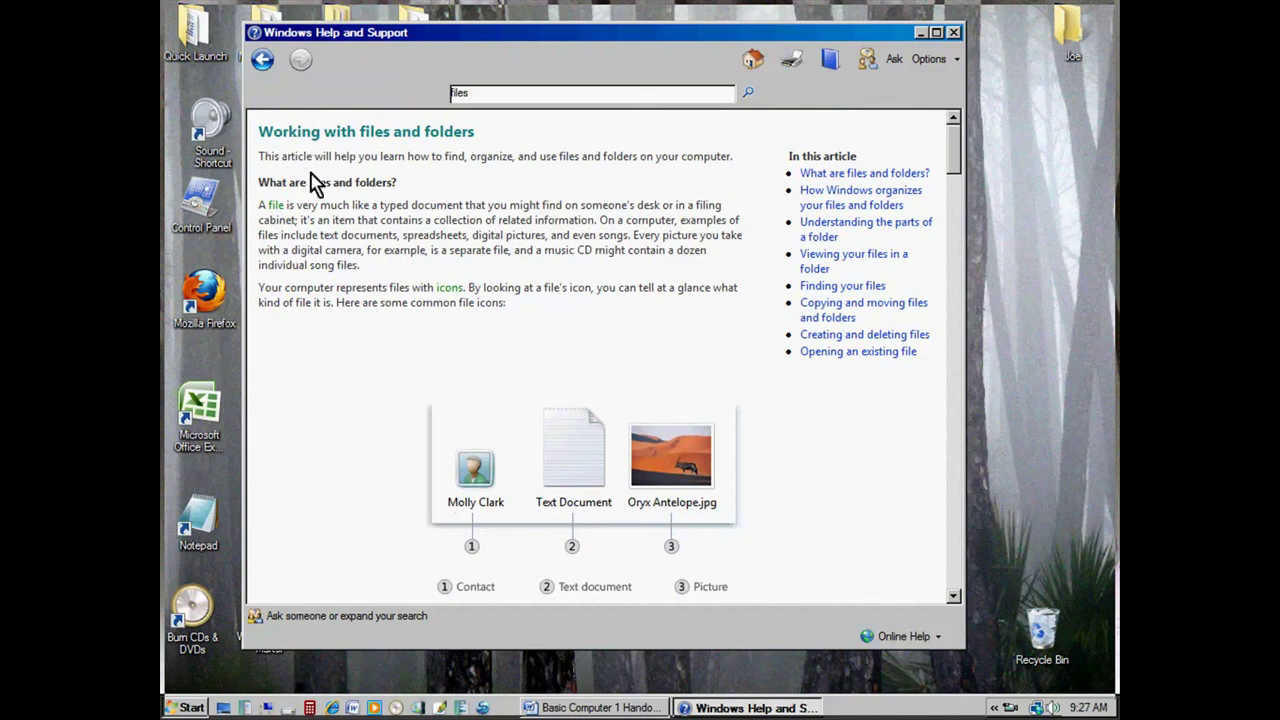
Narrow the help window and place it on the right half of the desktop, then move the WordPad shortcut farther away from it.
{"action": "left_click_drag", "start_coordinate": [962, 646], "coordinate": [742, 636]}
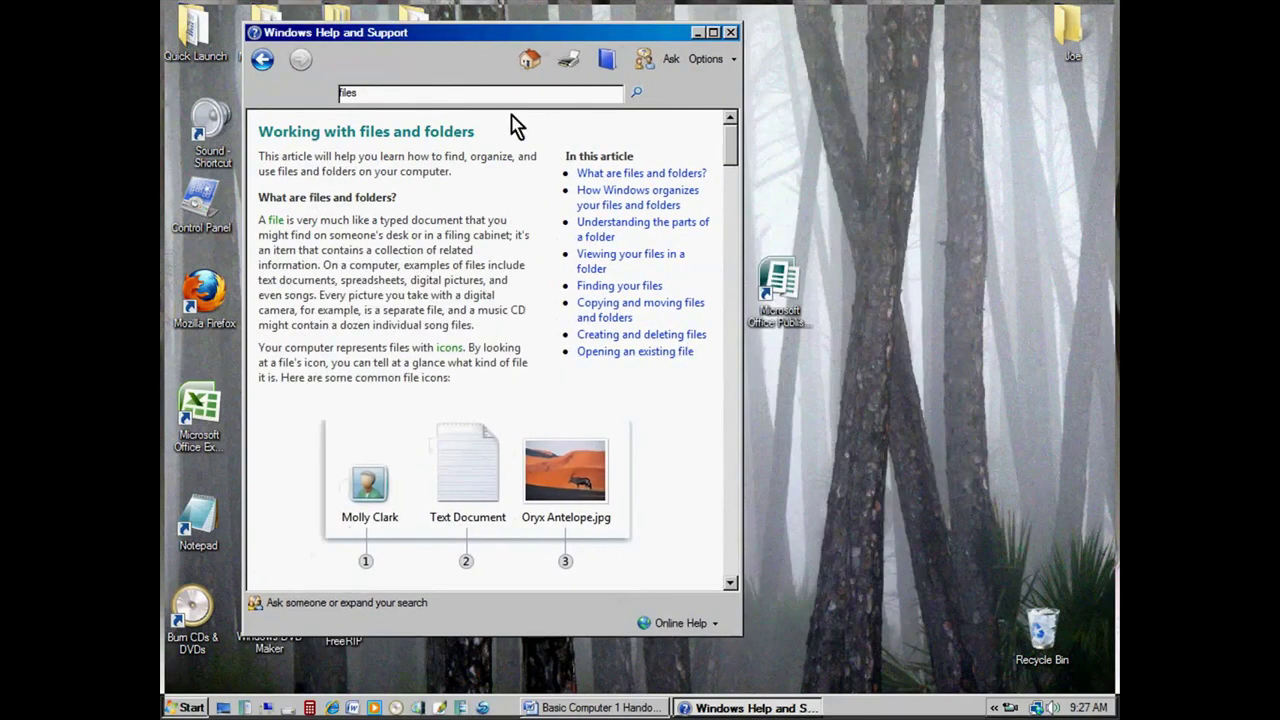
{"action": "left_click_drag", "start_coordinate": [397, 38], "coordinate": [789, 28]}
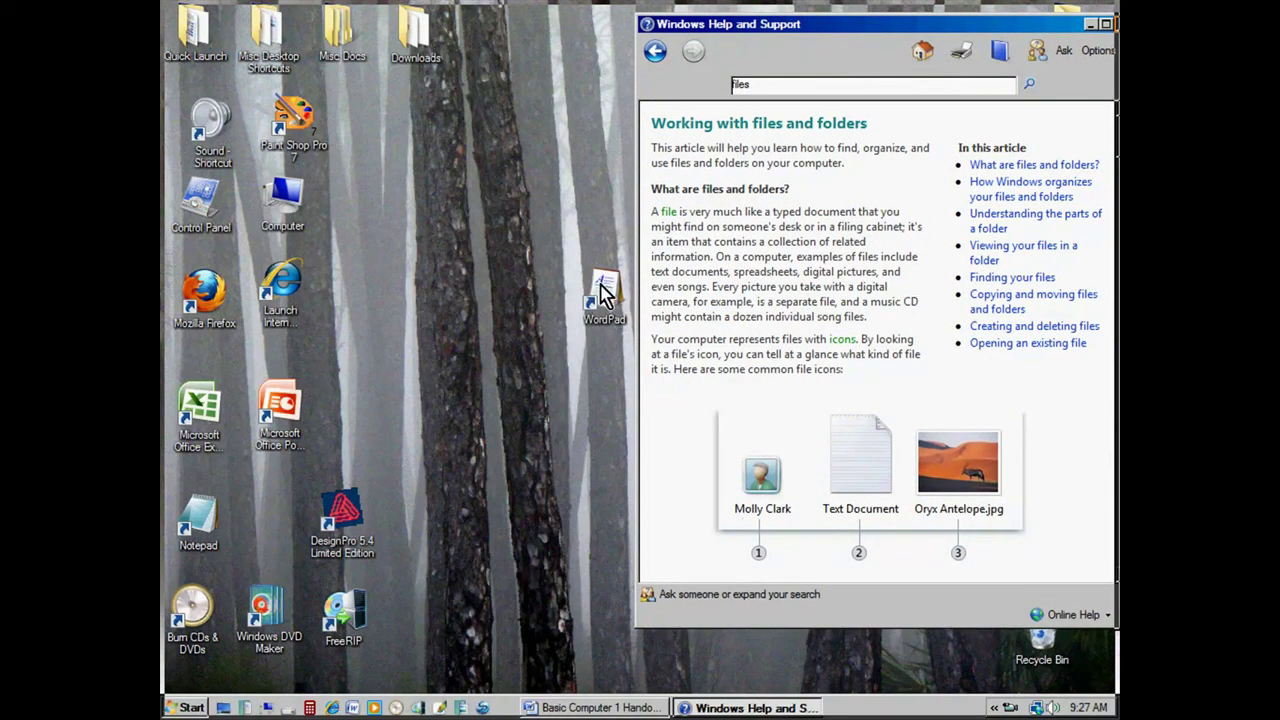
{"action": "left_click_drag", "start_coordinate": [603, 292], "coordinate": [496, 310]}
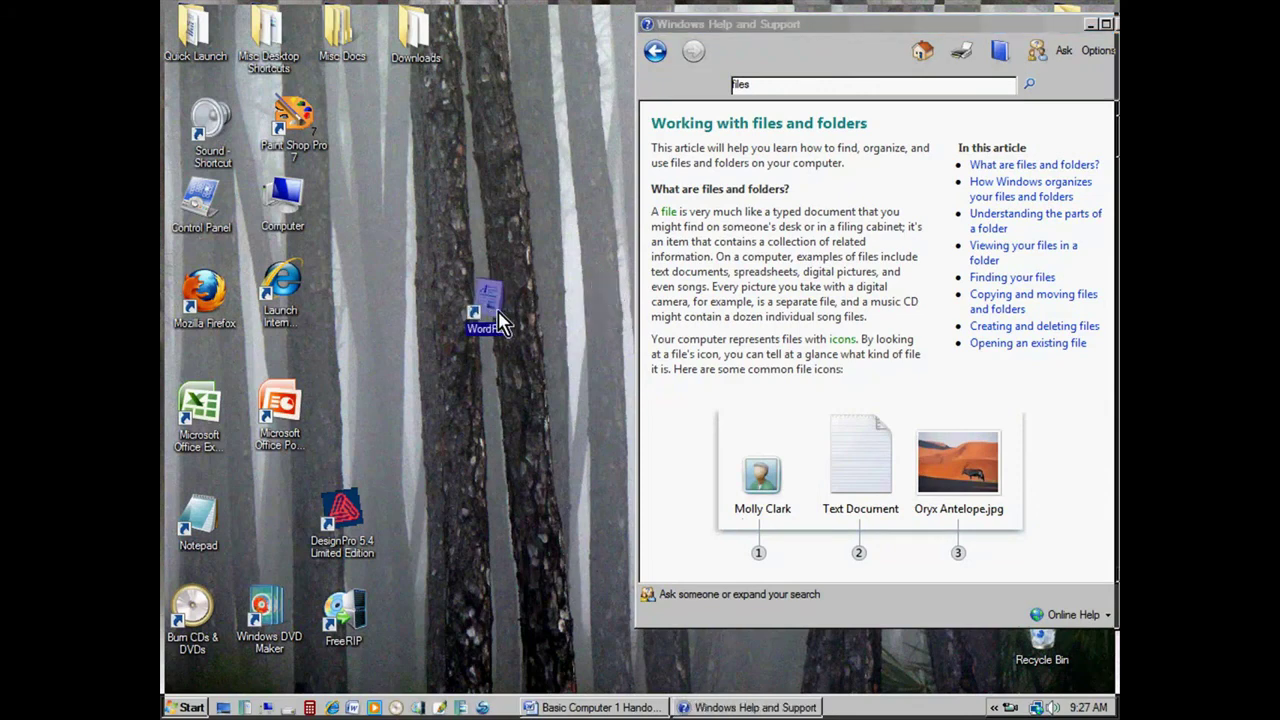
Open WordPad from its desktop shortcut and fit its window into the left half of the desktop, beside the help article.
{"action": "double_click", "coordinate": [494, 308]}
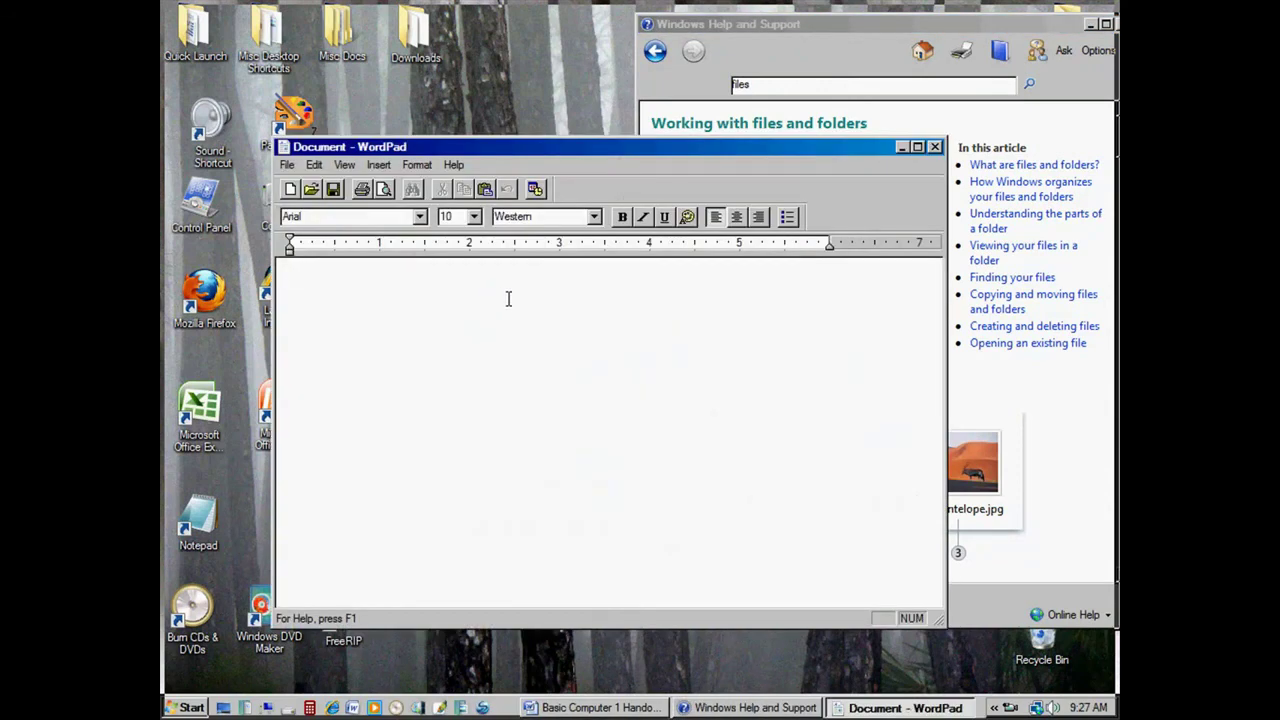
{"action": "left_click_drag", "start_coordinate": [947, 537], "coordinate": [715, 536]}
{"action": "left_click_drag", "start_coordinate": [449, 148], "coordinate": [336, 21]}
{"action": "left_click_drag", "start_coordinate": [593, 493], "coordinate": [638, 636]}
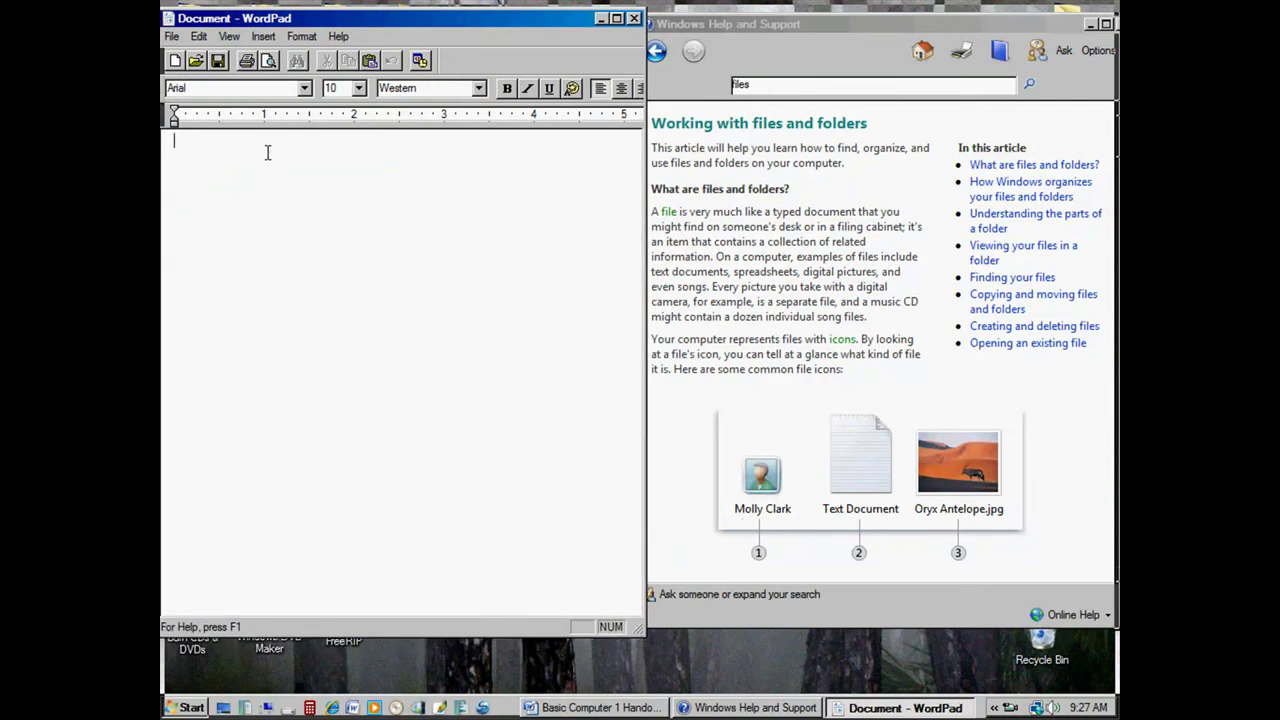
Write "How to save" in the blank WordPad document and open the Save As dialog for it.
{"action": "type", "text": "How to save"}
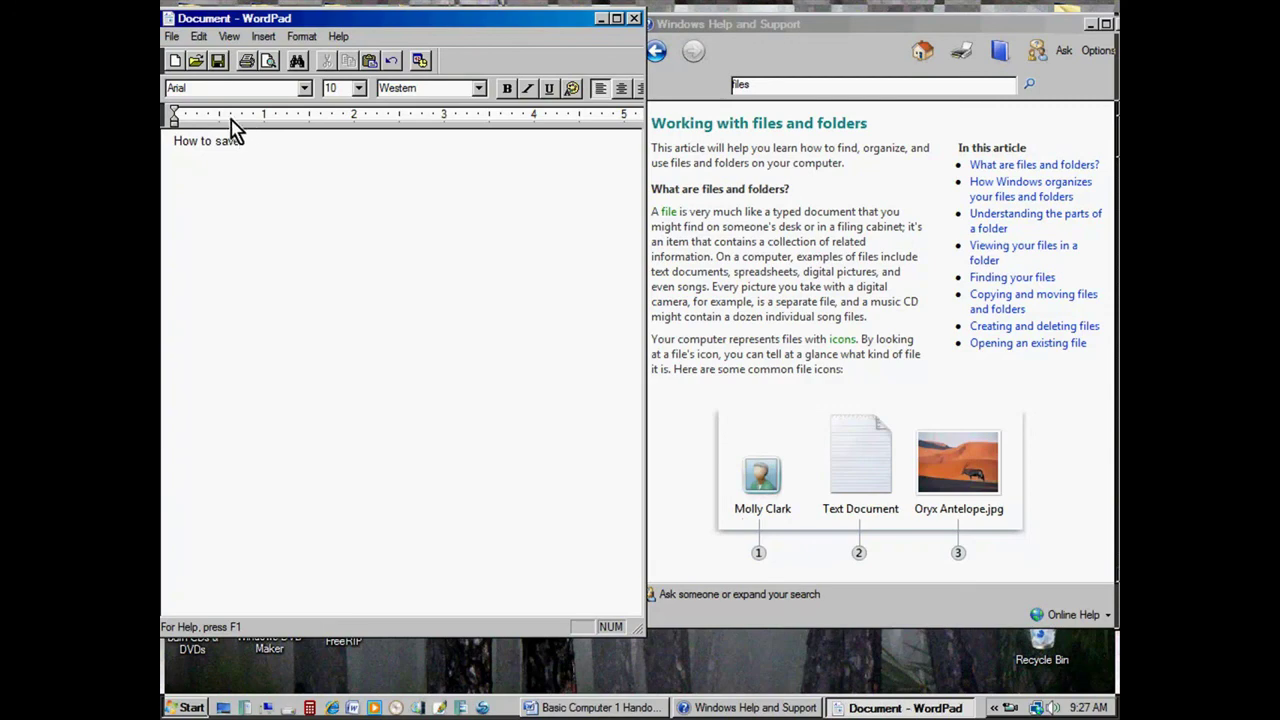
{"action": "left_click", "coordinate": [170, 38]}
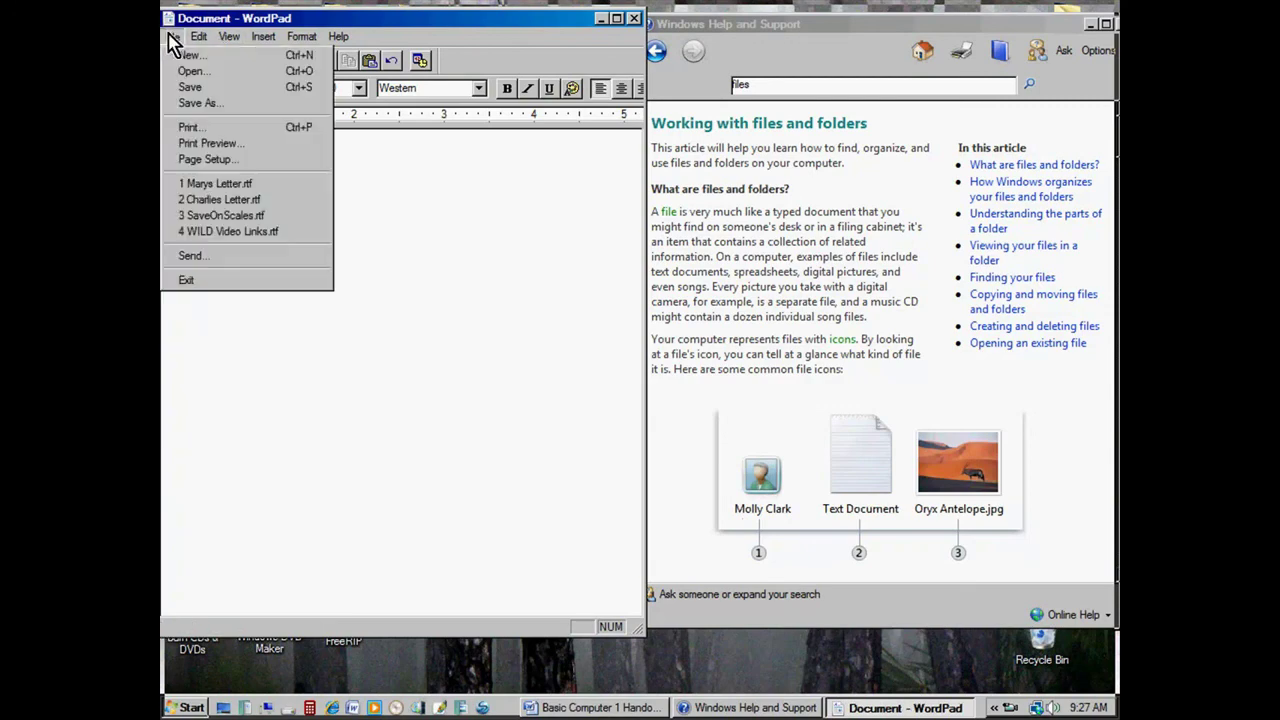
{"action": "left_click", "coordinate": [191, 88]}
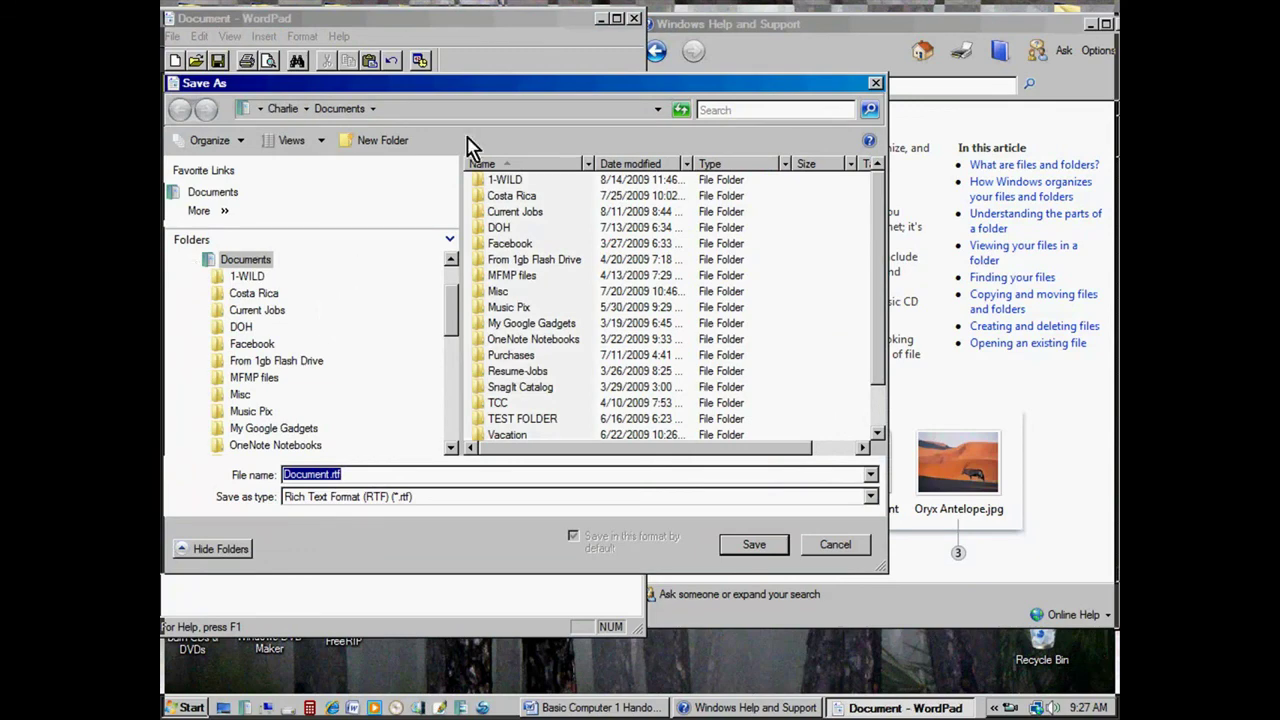
Switch to the help article and back to the Save As dialog, and cancel saving the document.
{"action": "left_click", "coordinate": [748, 25]}
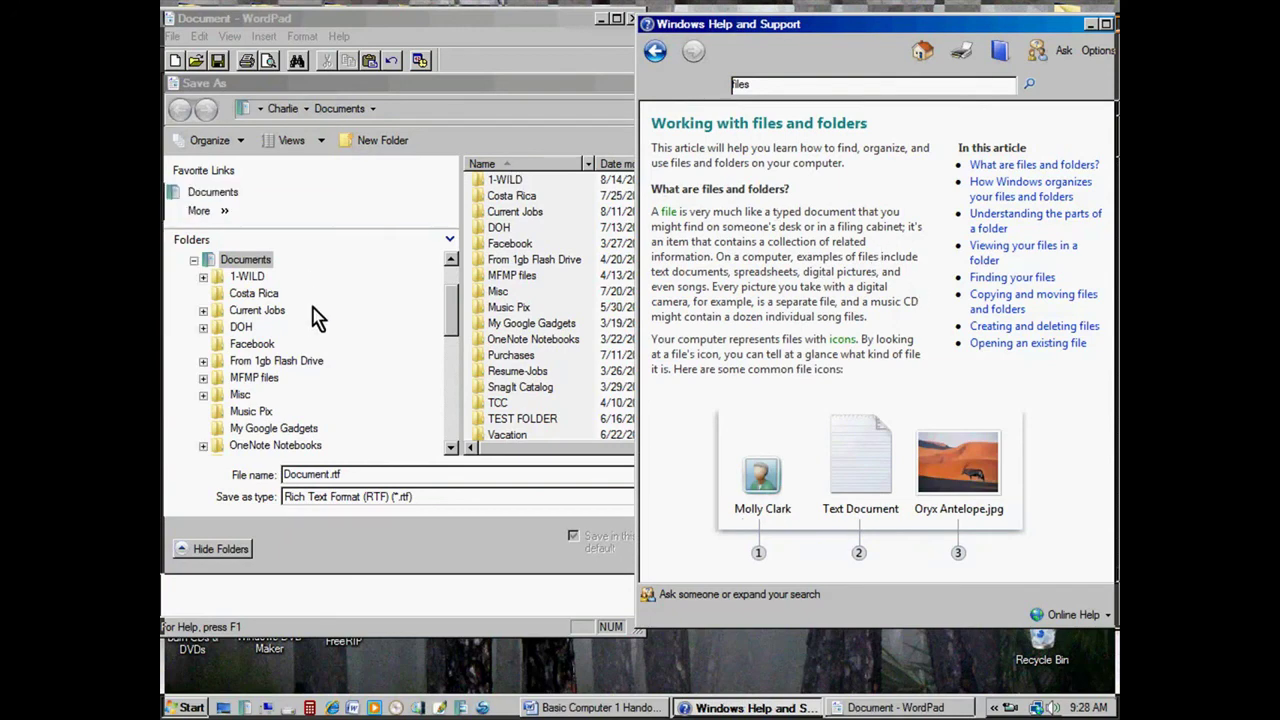
{"action": "left_click", "coordinate": [512, 87]}
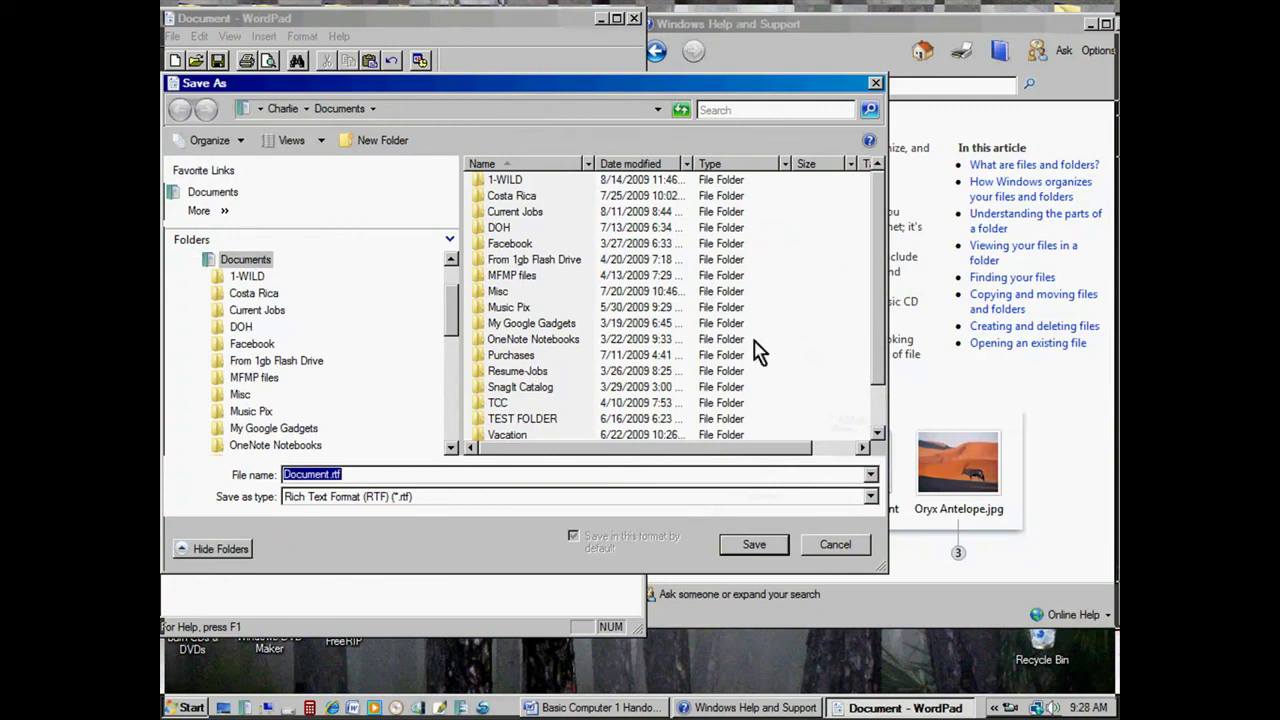
{"action": "left_click", "coordinate": [836, 552]}
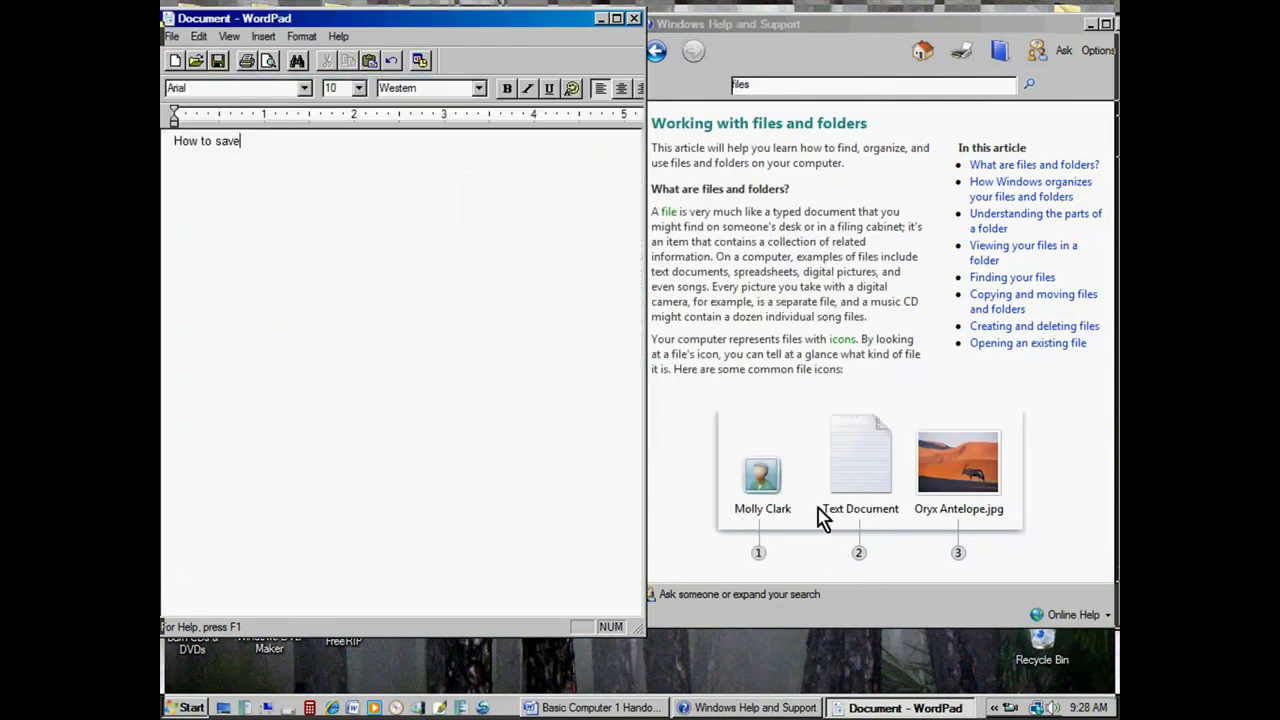
Close WordPad without saving the document and move the help window toward the middle of the desktop.
{"action": "left_click", "coordinate": [636, 19]}
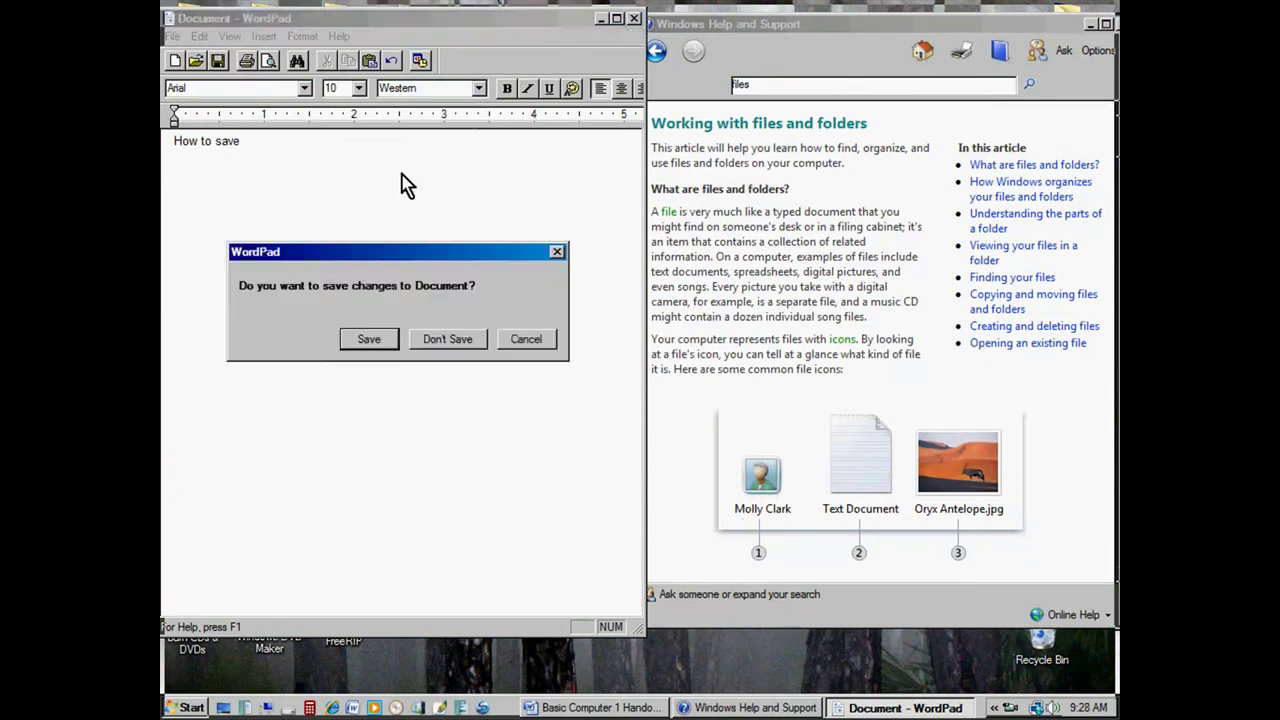
{"action": "left_click", "coordinate": [443, 339]}
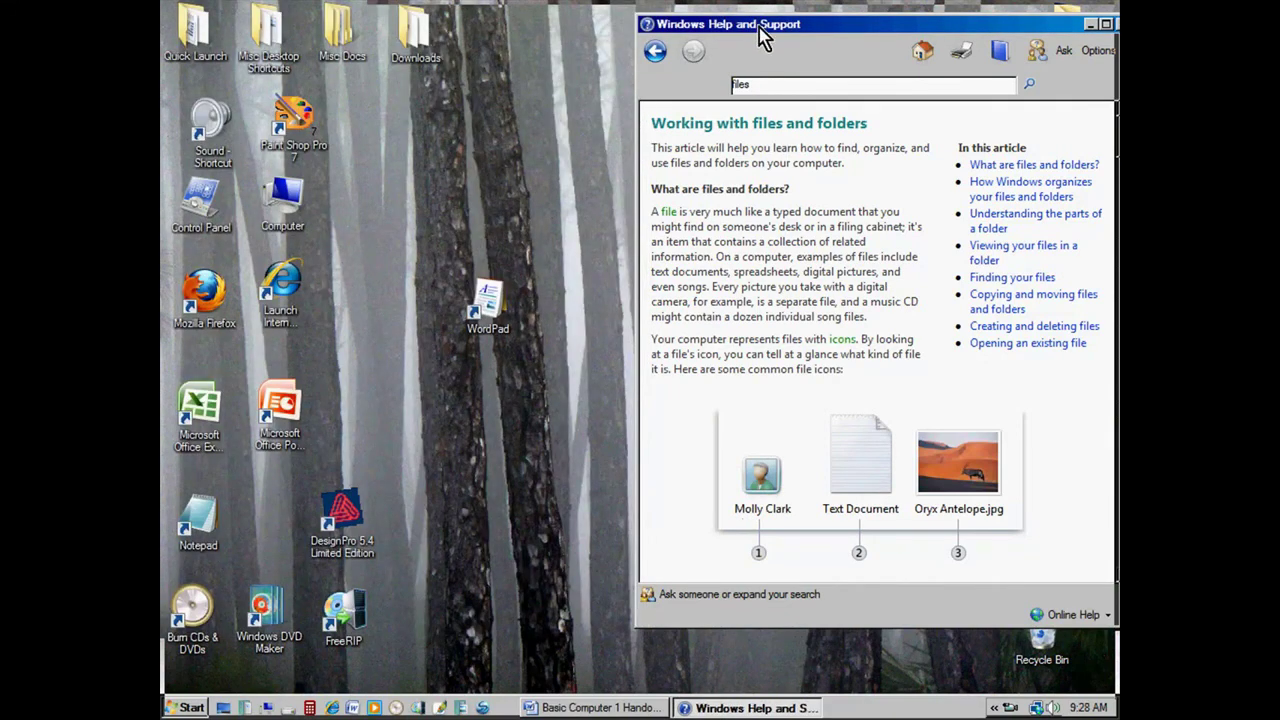
{"action": "left_click_drag", "start_coordinate": [761, 26], "coordinate": [513, 35]}
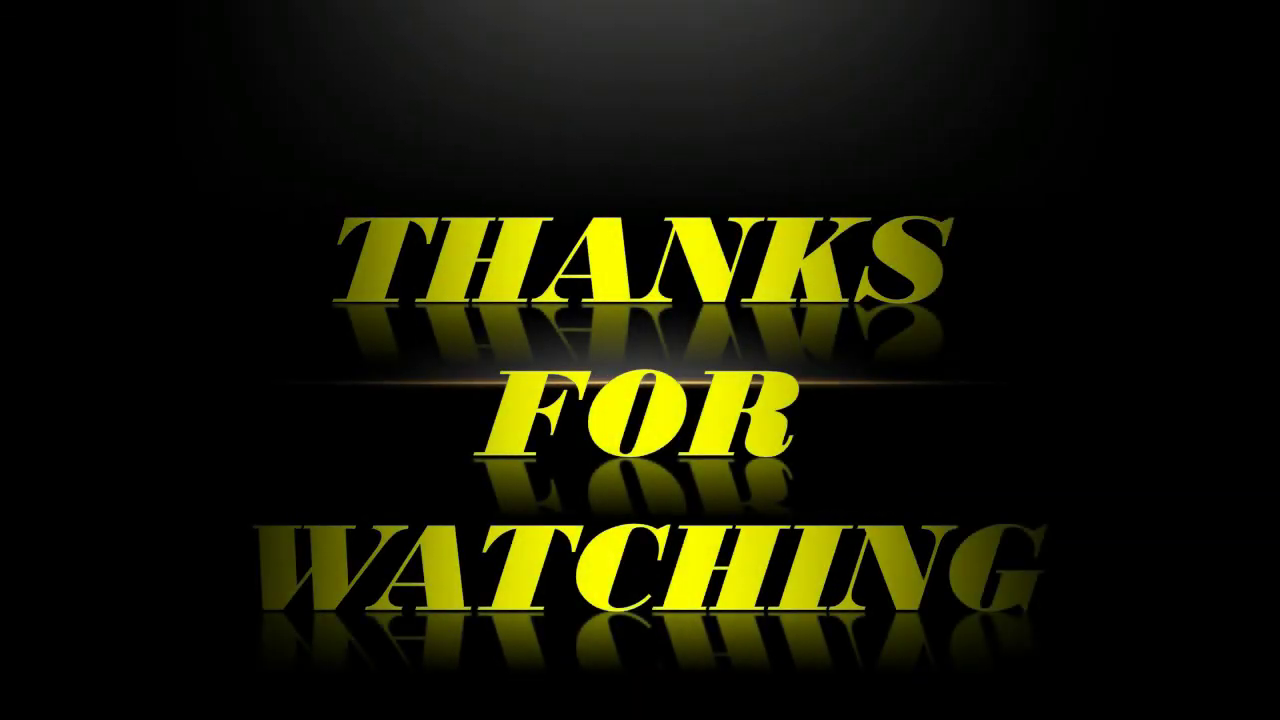